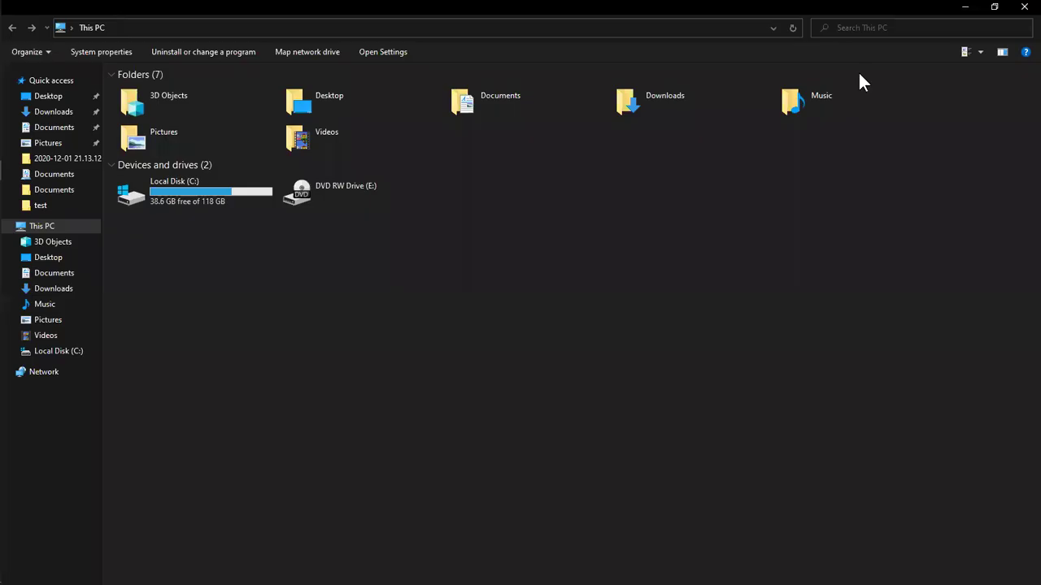
- Refresh the Downloads folder view several times, then move on to the Documents folder
click(56, 112)
right_click(526, 291)
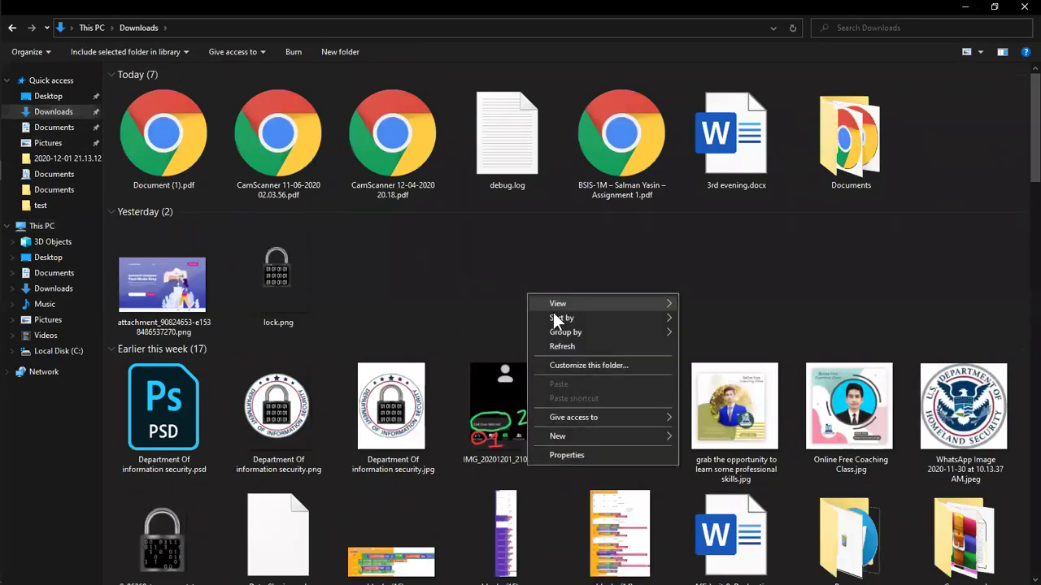
click(570, 345)
right_click(534, 263)
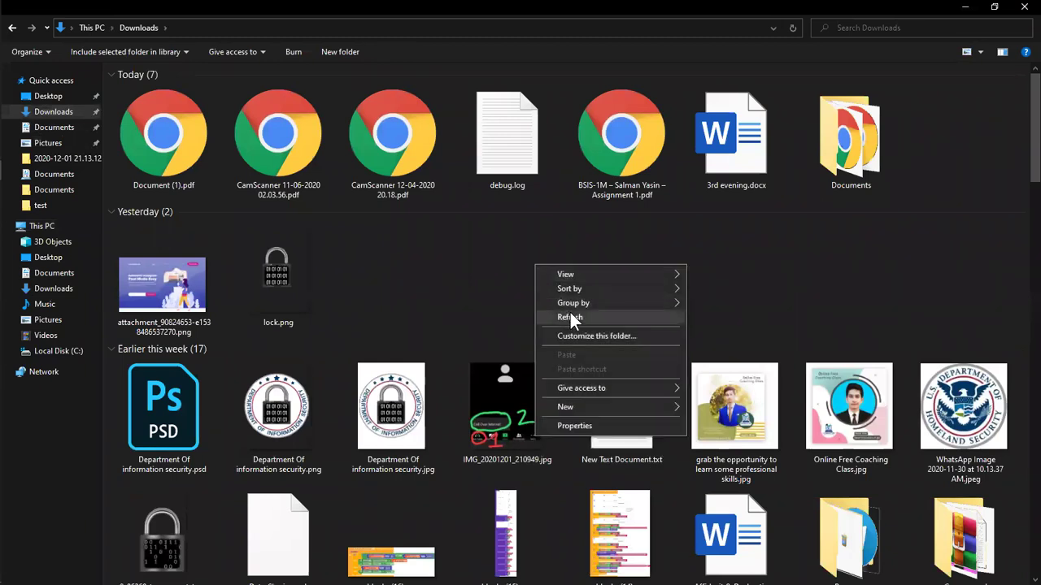
click(570, 318)
right_click(544, 266)
click(584, 321)
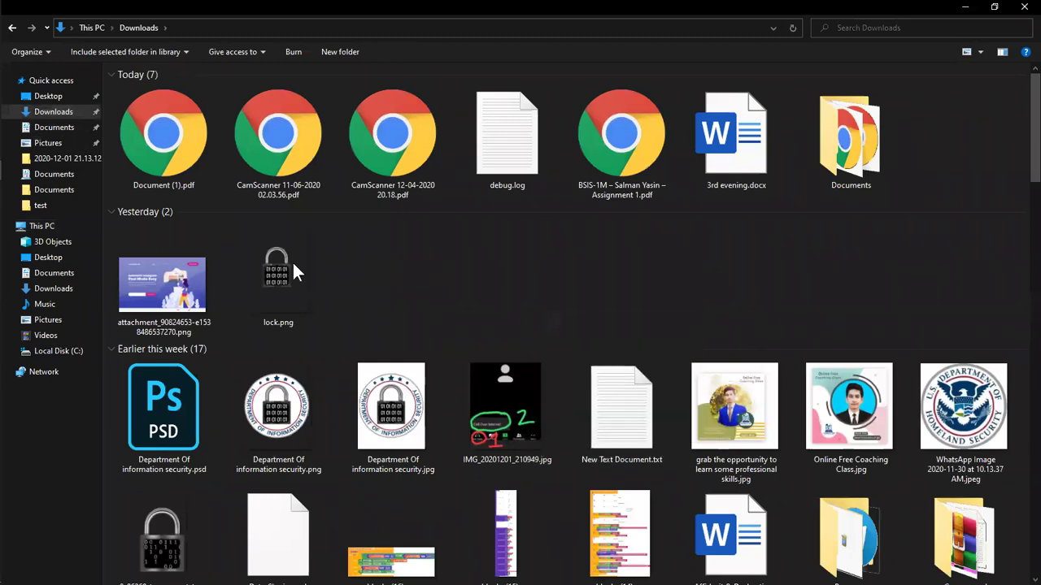
click(45, 130)
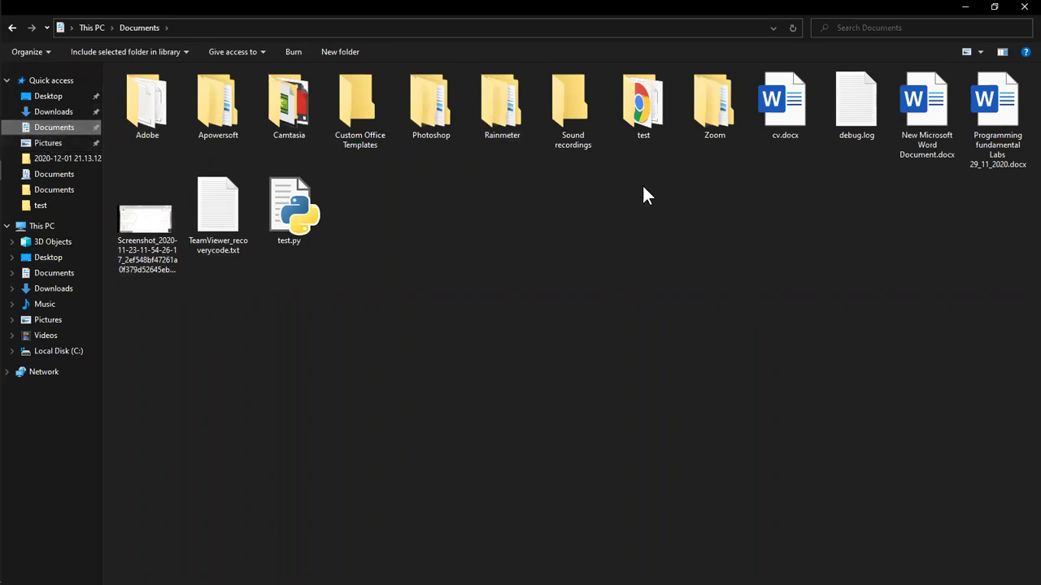
- Open Photoshop > PhotoshopPortable and launch PhotoshopCS6Portable.exe
click(437, 117)
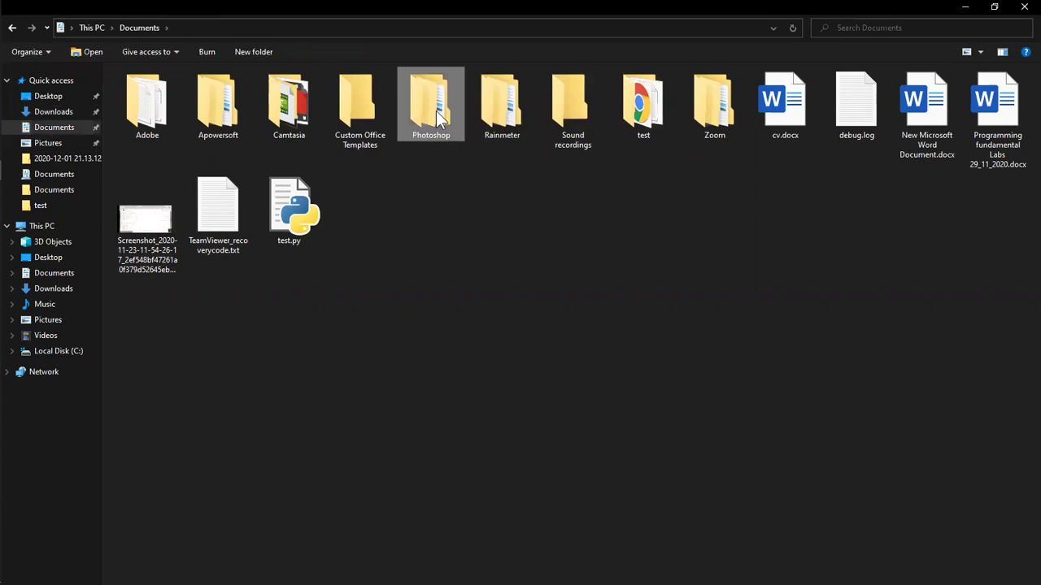
double_click(437, 118)
double_click(157, 88)
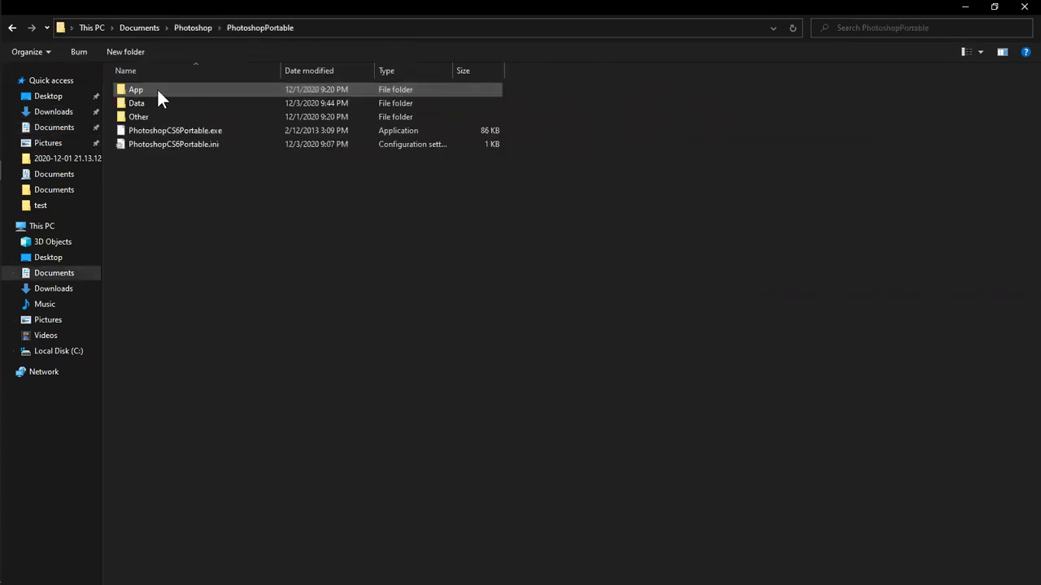
click(154, 133)
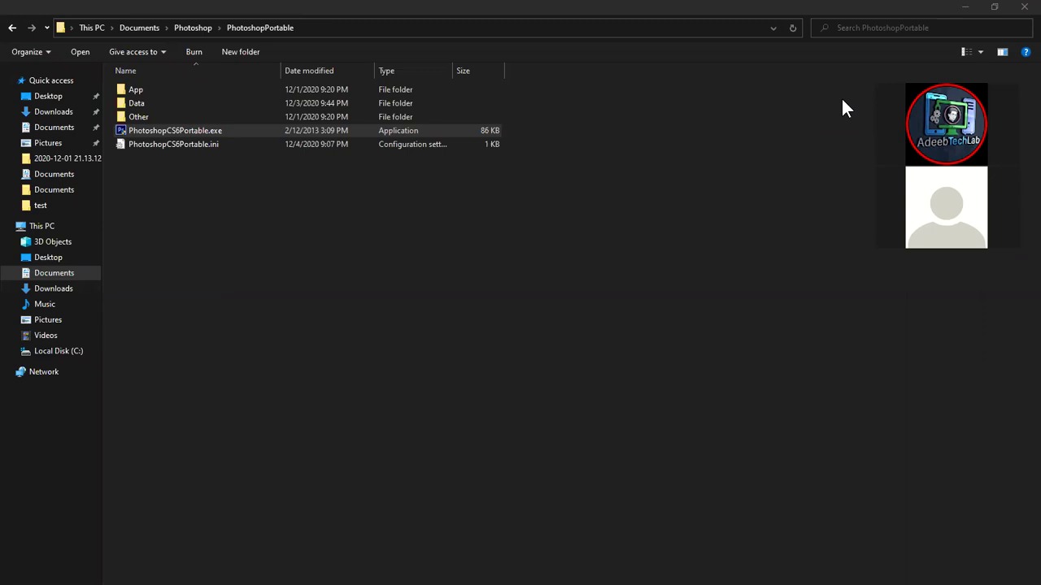
key(Return)
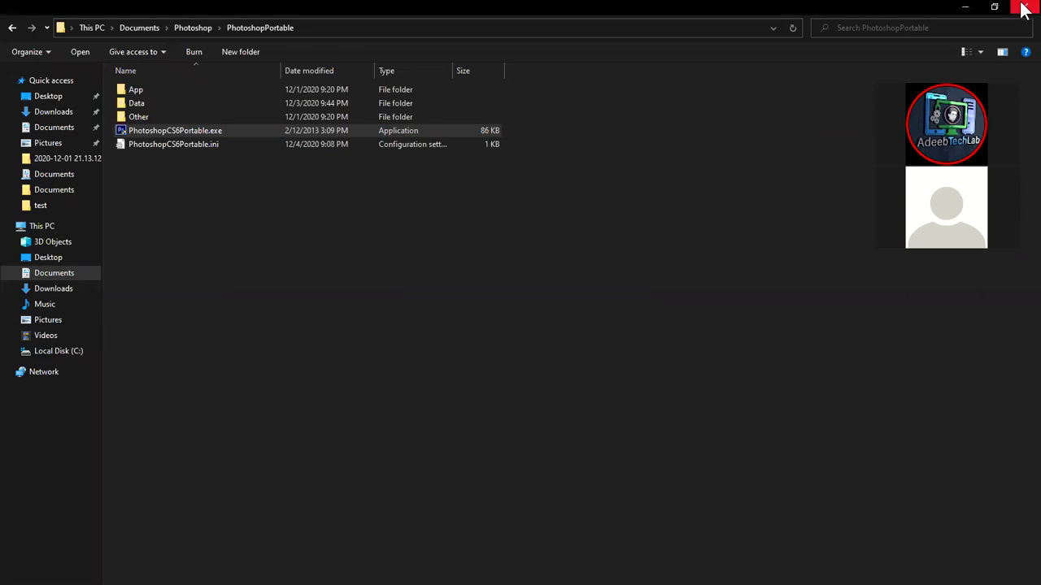
click(1023, 10)
- Close File Explorer and let Photoshop CS6 finish loading
click(1023, 9)
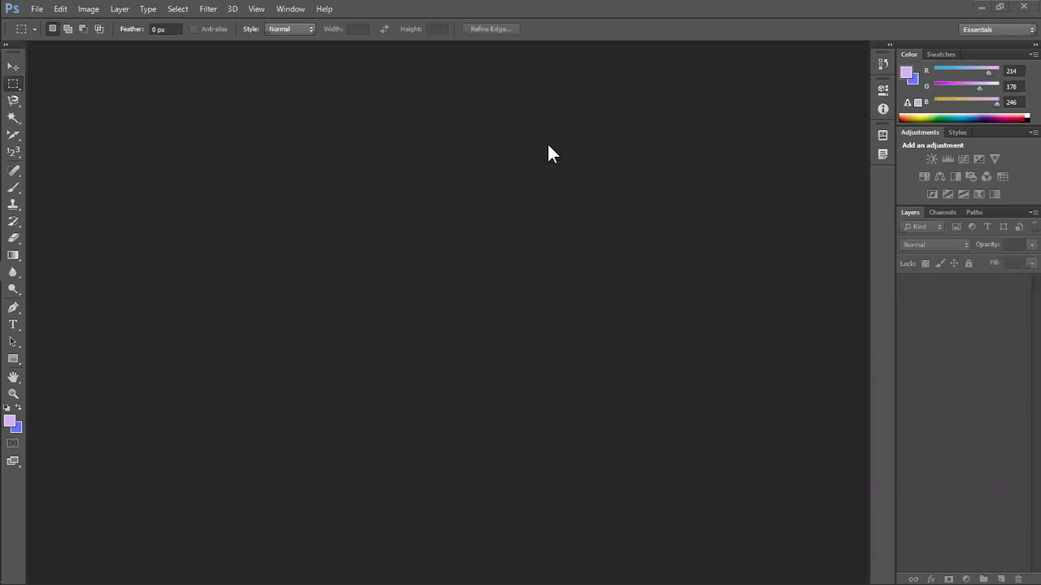
- Visit Chrome, then restore Photoshop and bring up the File > Open dialog
click(982, 6)
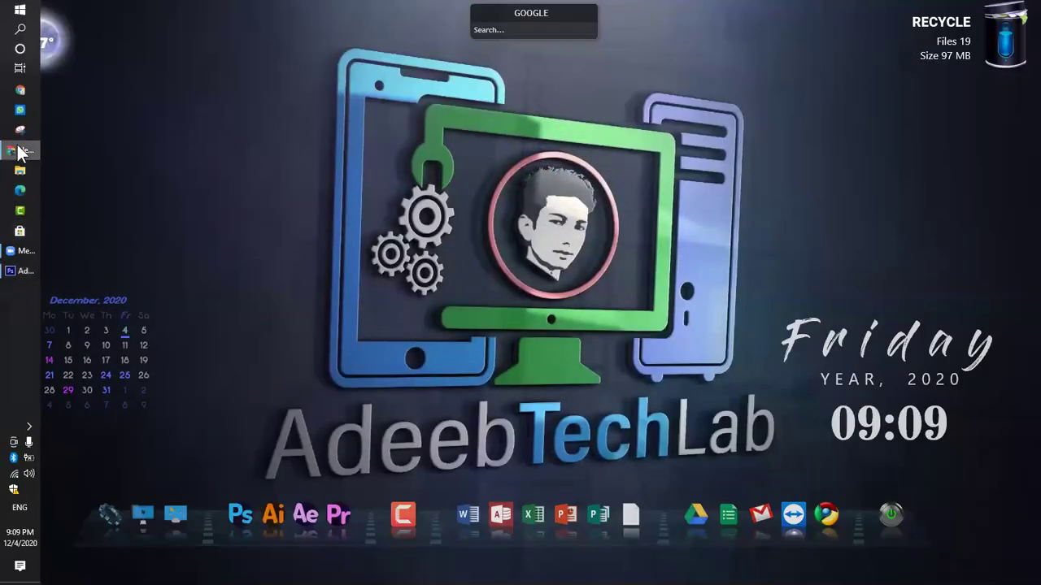
click(20, 152)
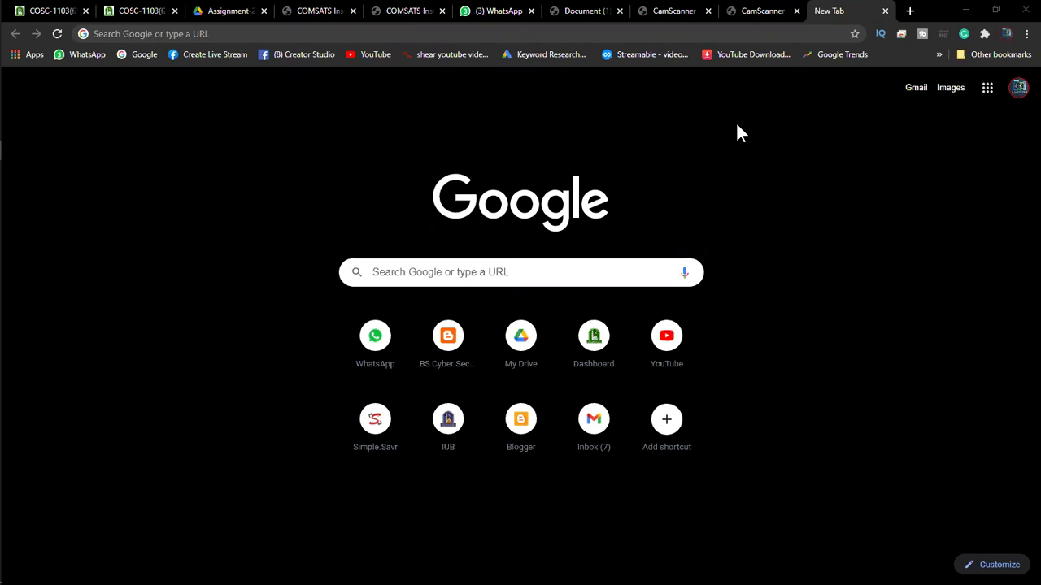
click(969, 10)
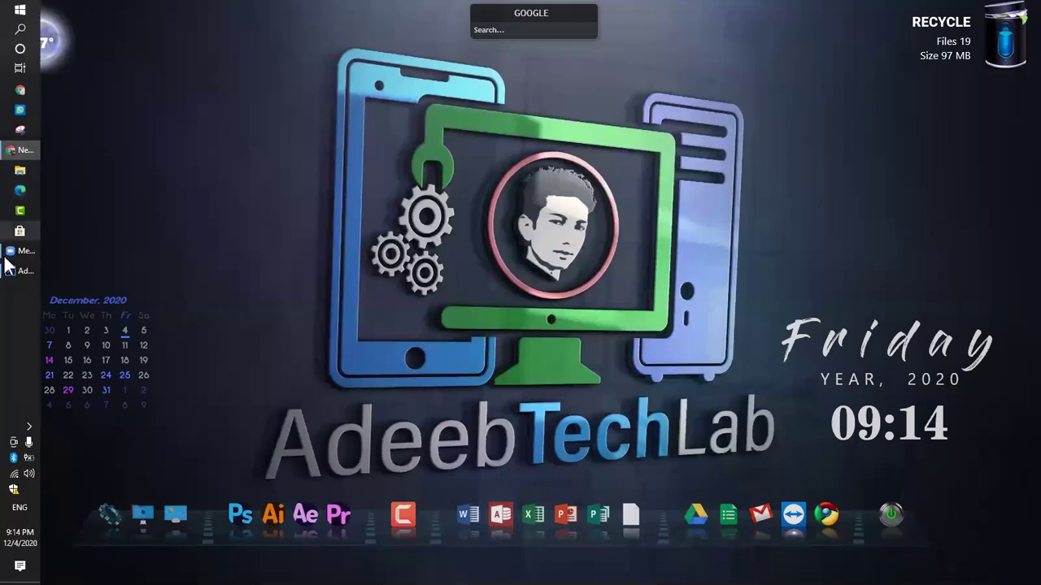
click(8, 273)
click(36, 10)
click(51, 35)
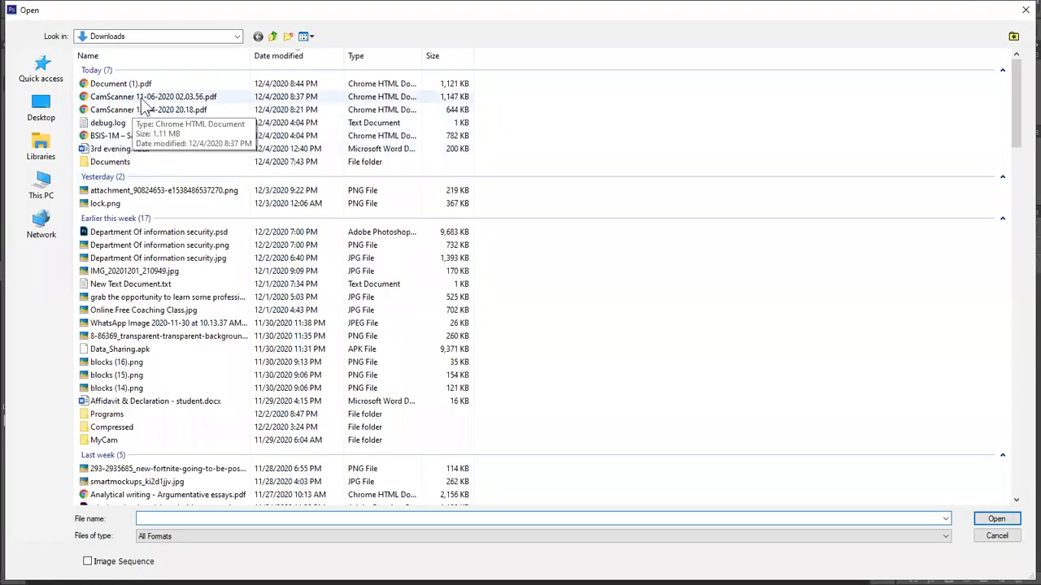
- Open Document (1).pdf from Downloads and import its page as an image
double_click(149, 92)
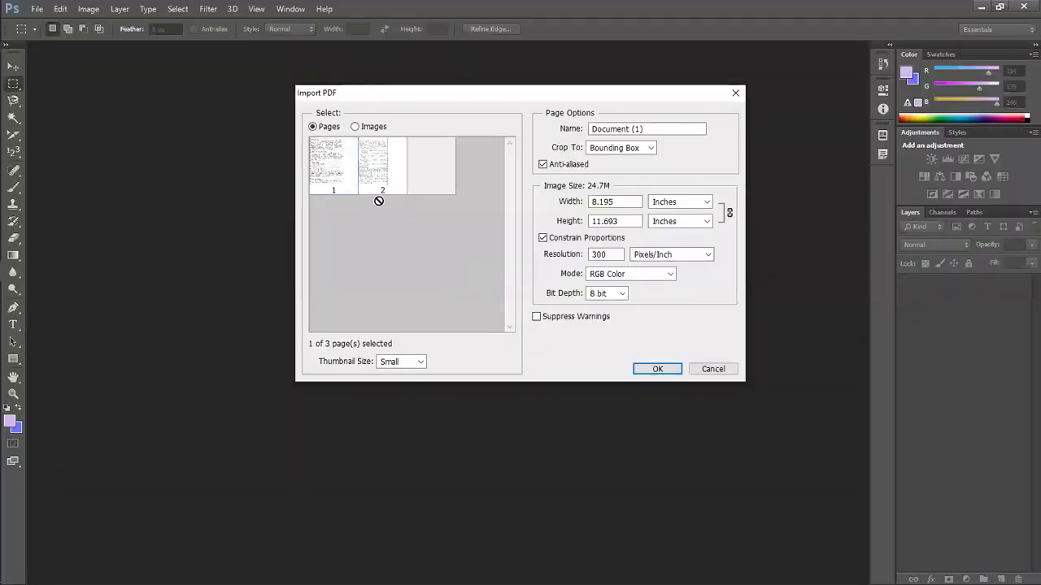
double_click(330, 164)
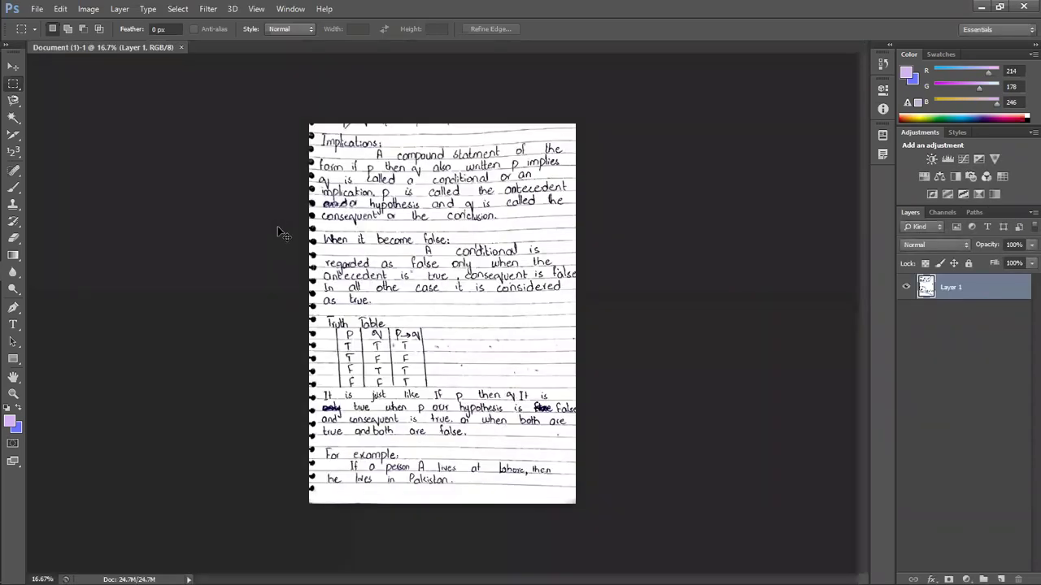
- Zoom into the notes page, browse the lasso and crop tool variants, and select the Move tool
key(ctrl+plus)
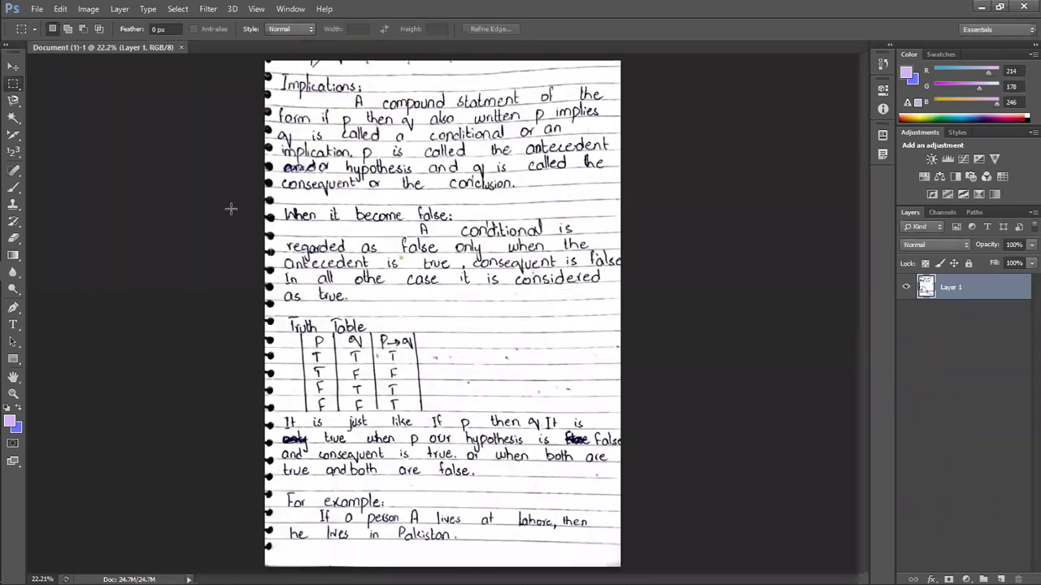
click(14, 134)
click(14, 102)
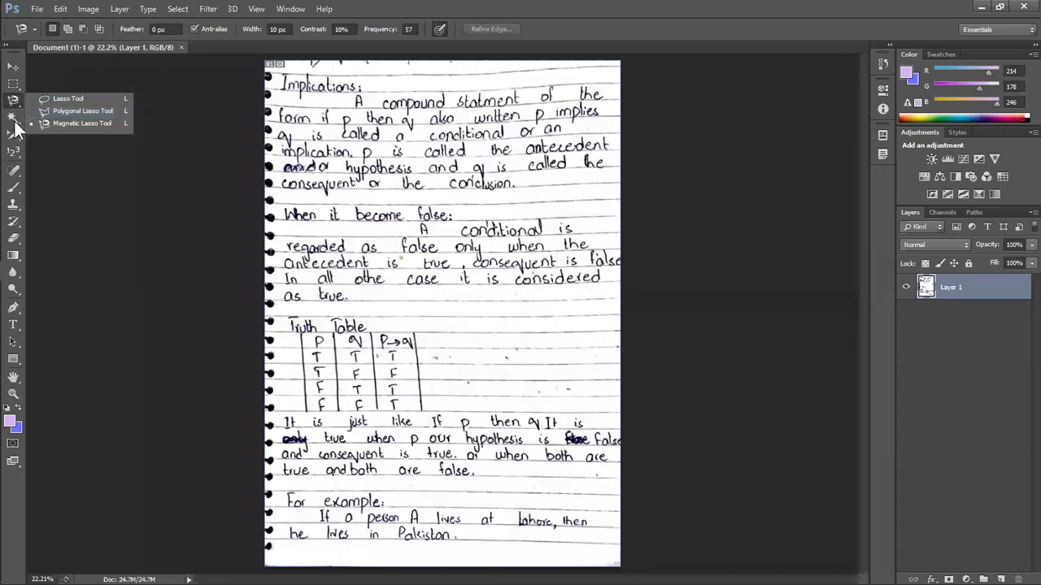
click(15, 139)
drag(15, 140, 58, 133)
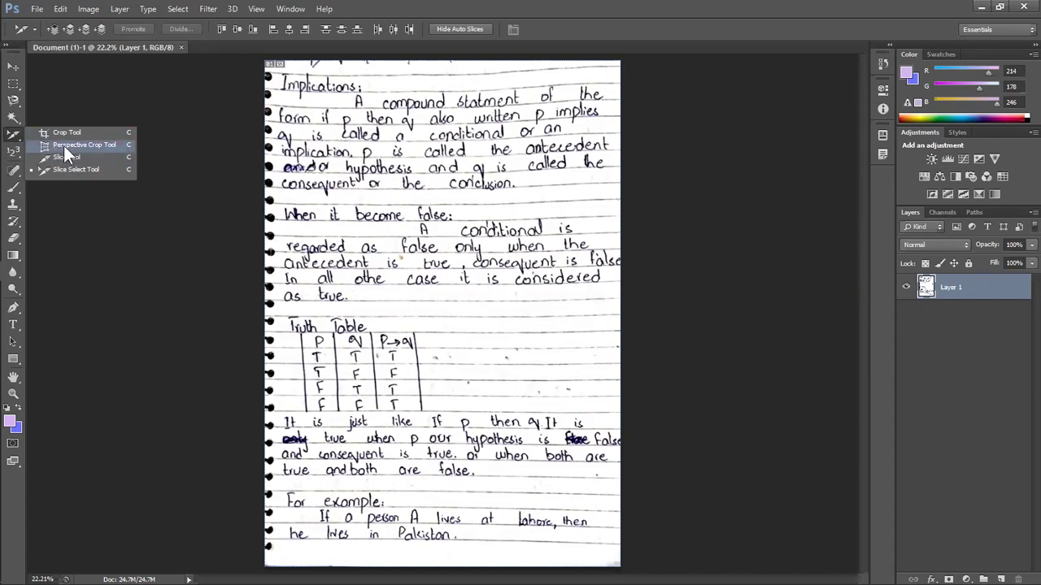
click(16, 66)
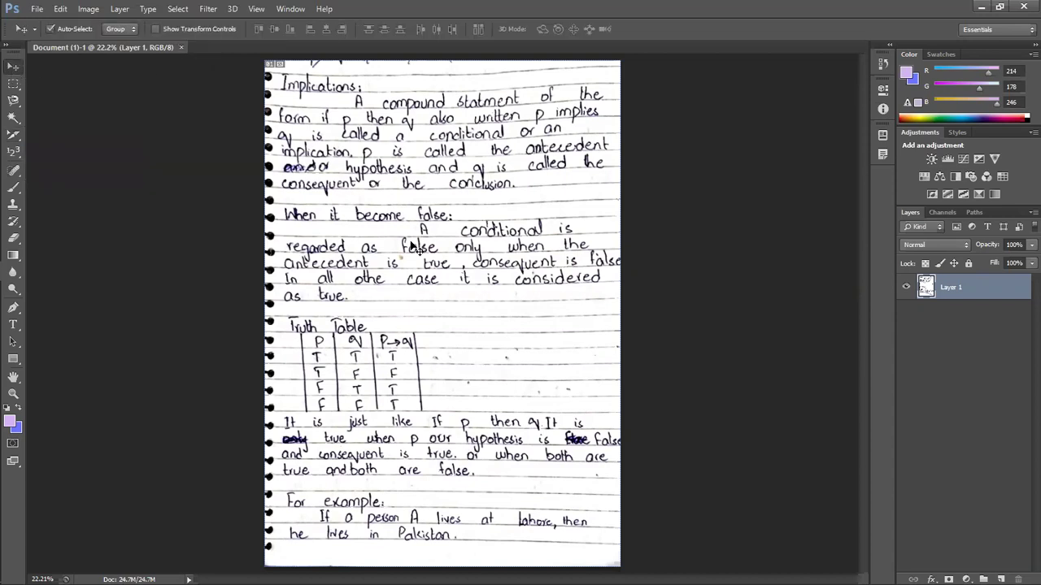
key(alt+Tab)
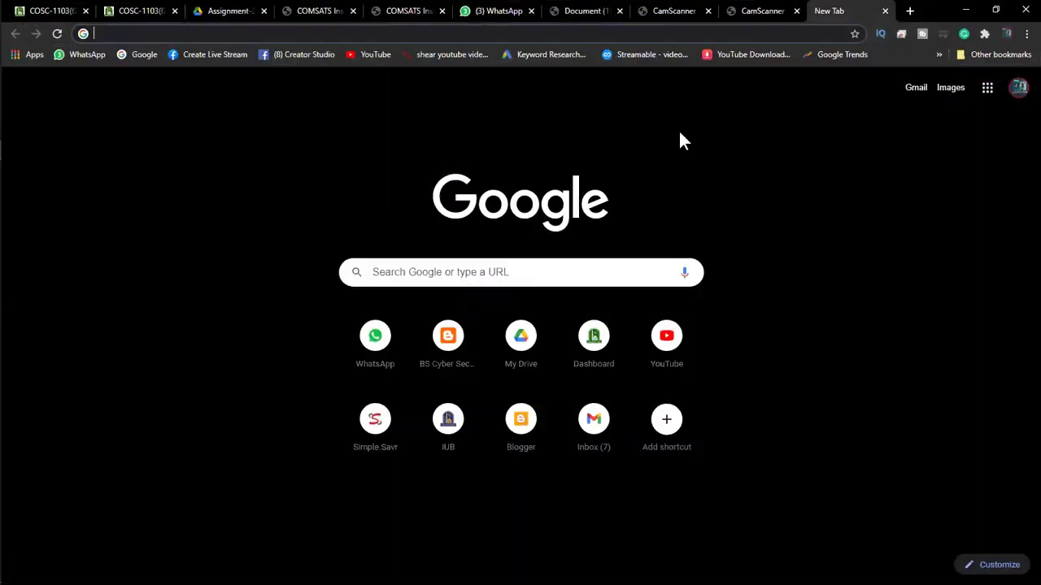
- In a new tab, search for 'page pic' and view the image results
click(910, 11)
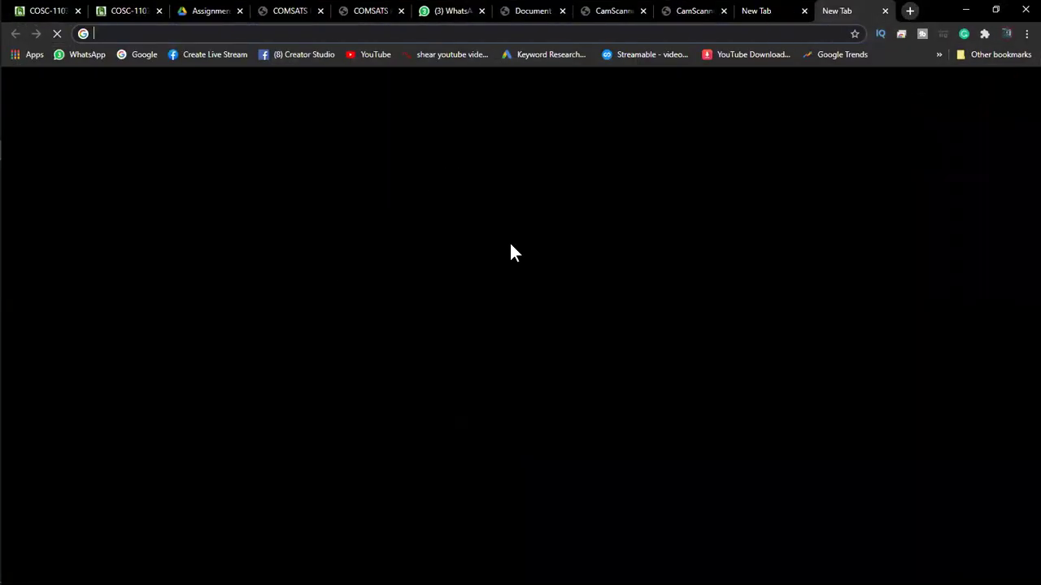
text(page)
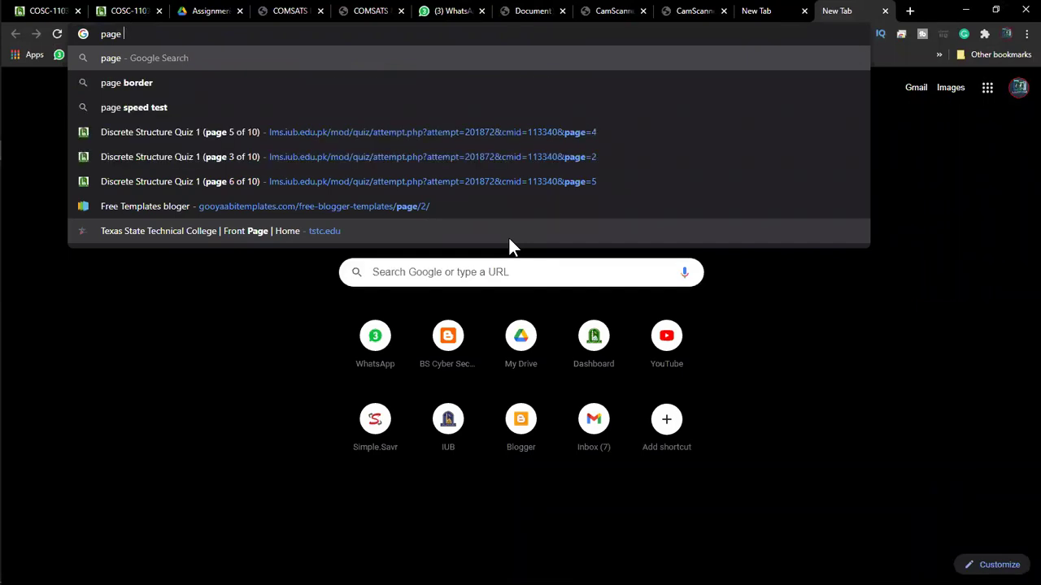
text( pic)
key(Return)
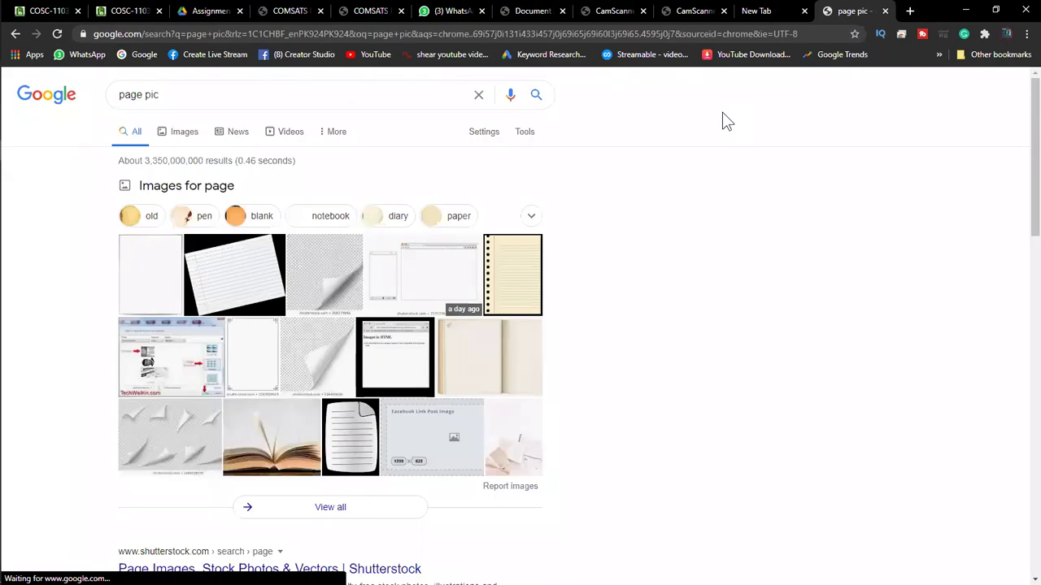
scroll(722, 112, down, 2)
scroll(722, 112, up, 2)
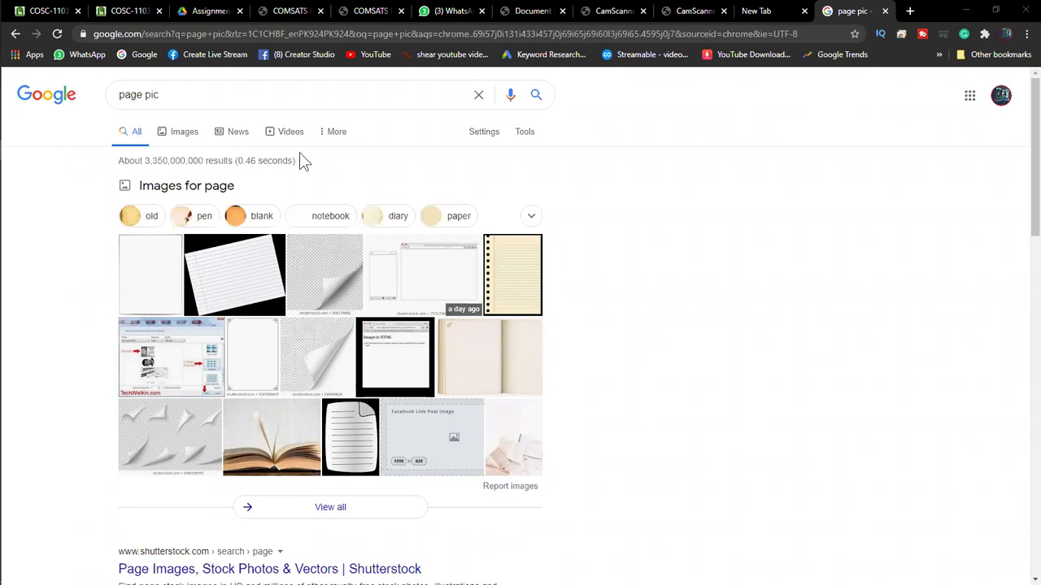
click(181, 132)
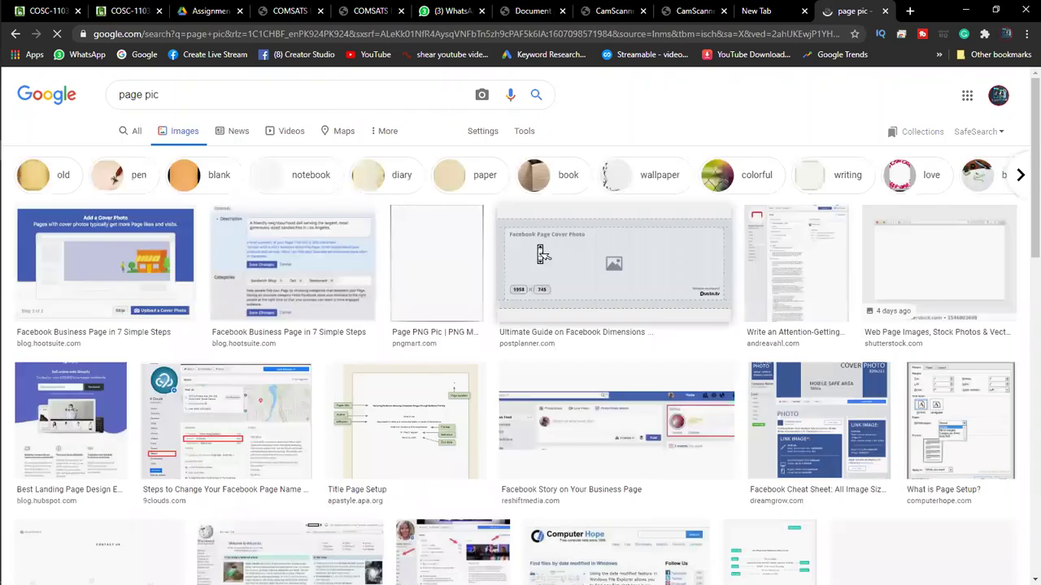
scroll(539, 250, down, 1)
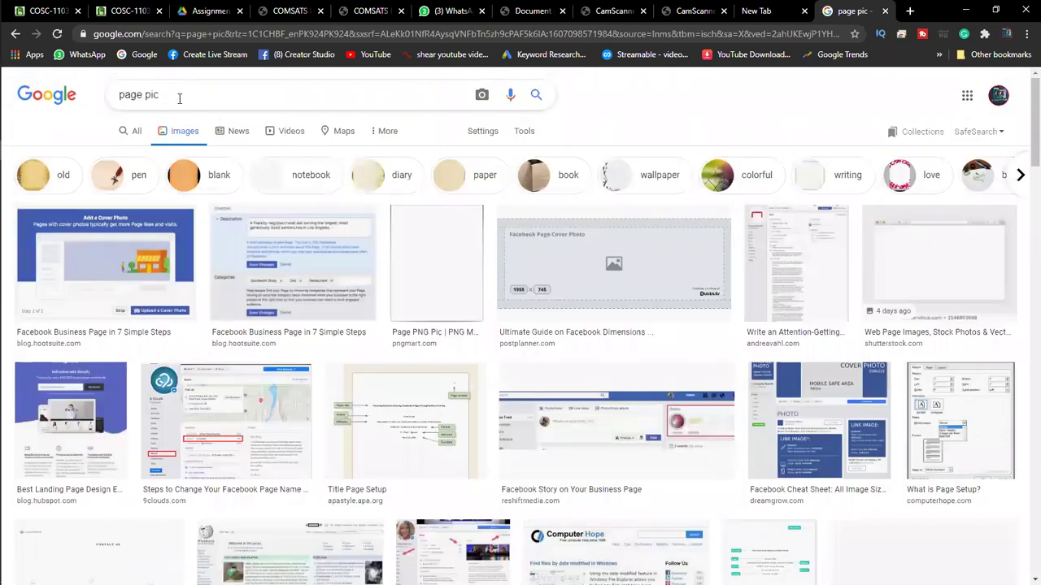
- Search images for 'book page pic' and save the open-book photo to Downloads
triple_click(179, 95)
text(book page pic)
key(Return)
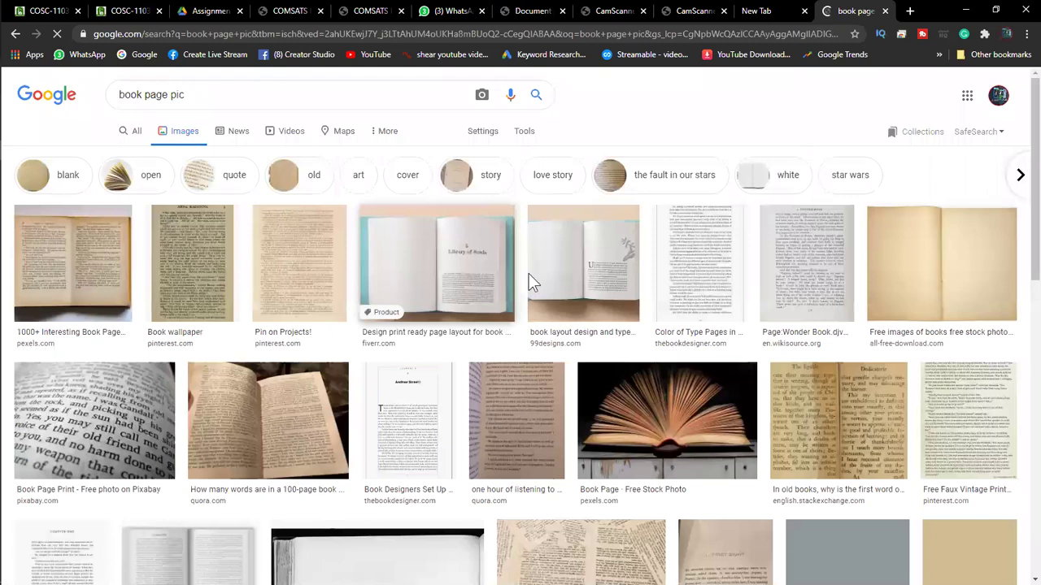
click(294, 439)
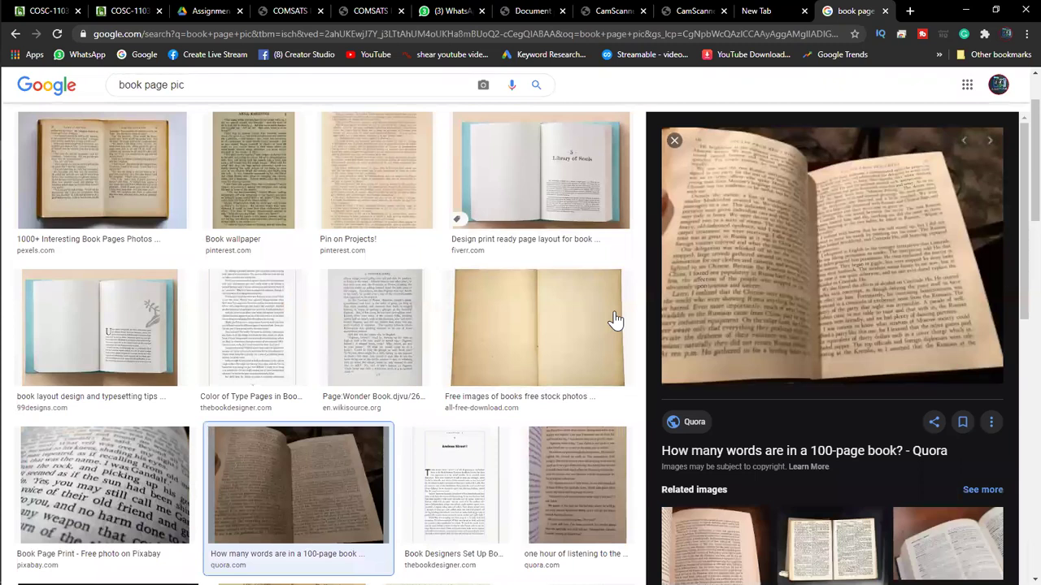
right_click(773, 262)
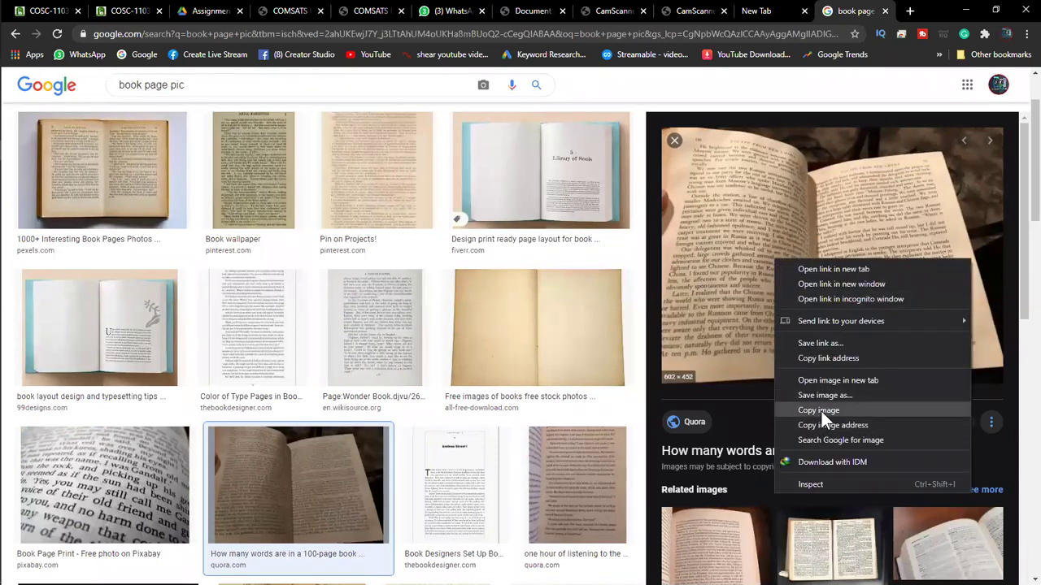
click(822, 395)
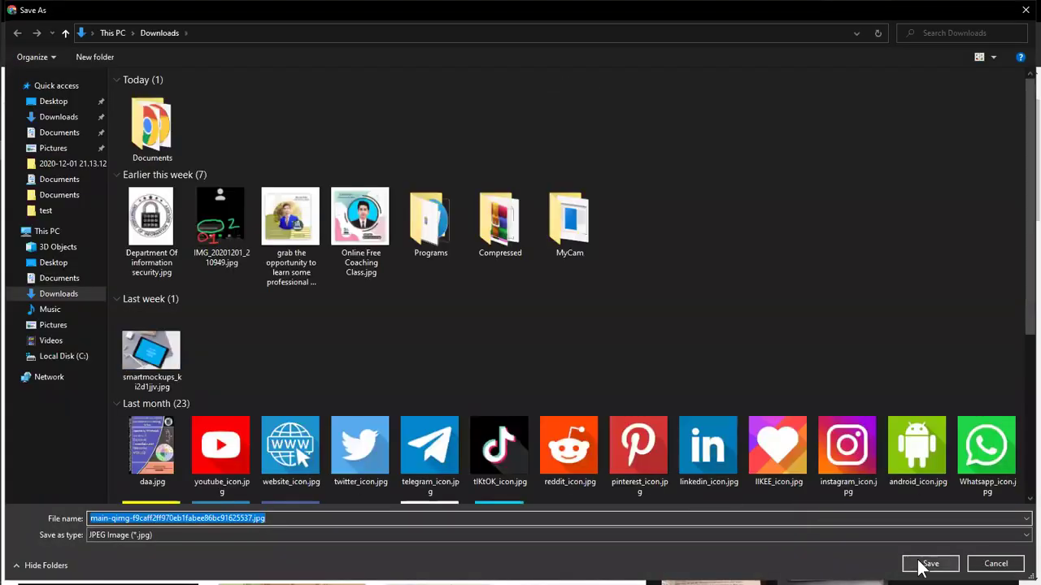
key(Return)
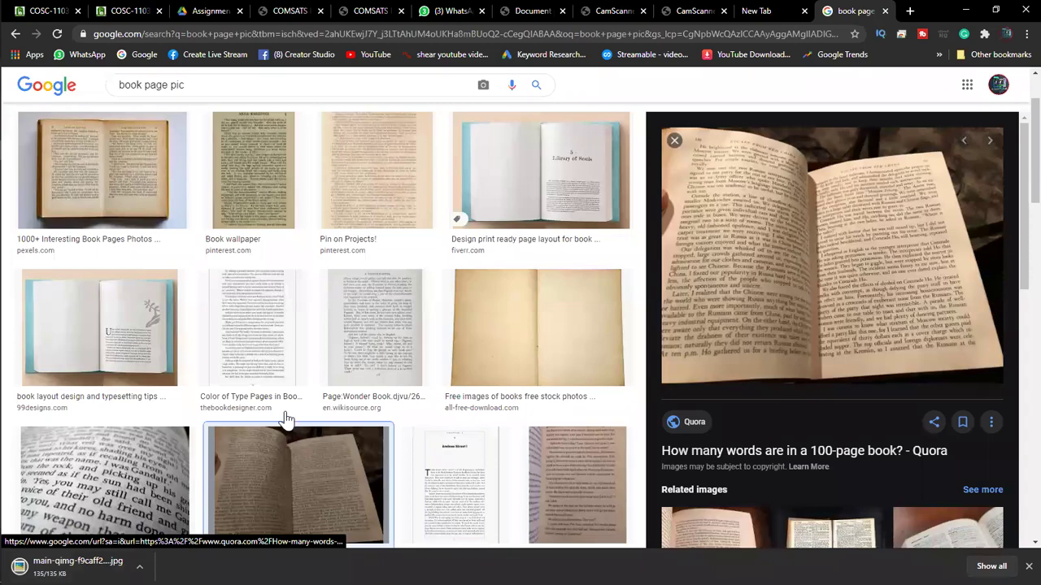
key(alt+Tab)
key(alt+Tab)
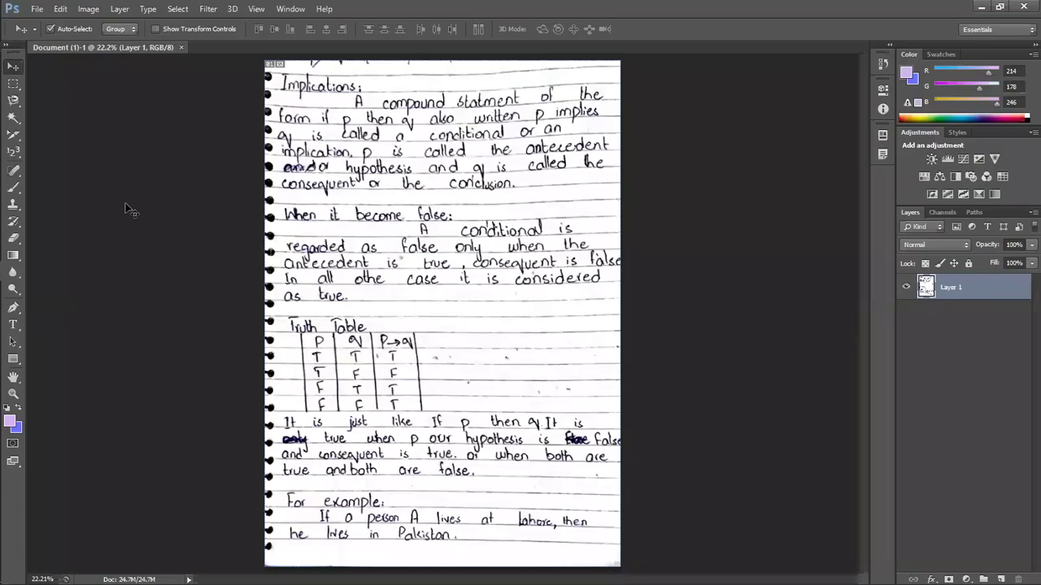
- Open the downloaded main-qimg book JPG from Downloads and zoom the canvas
click(36, 10)
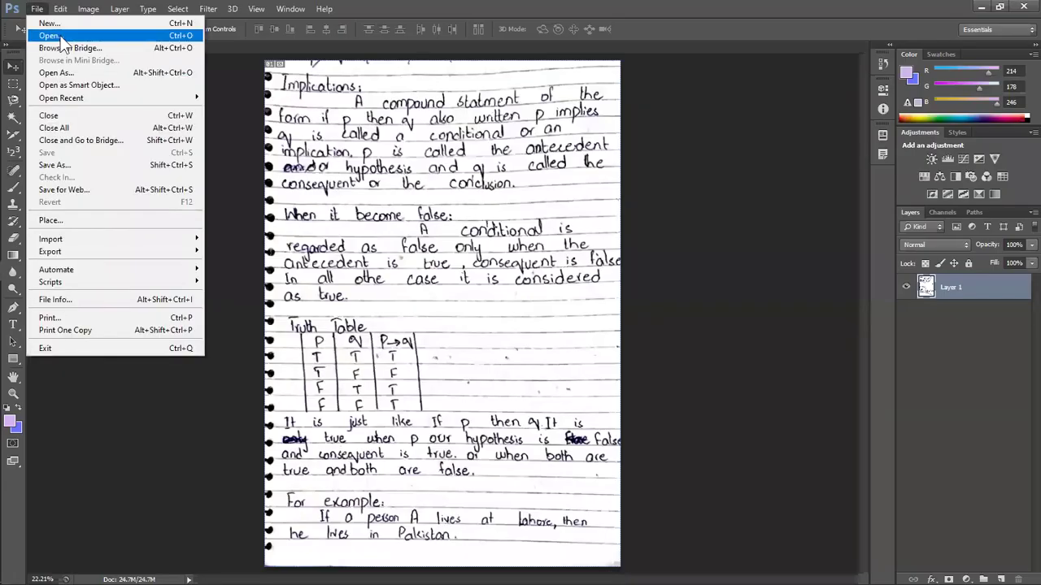
click(63, 32)
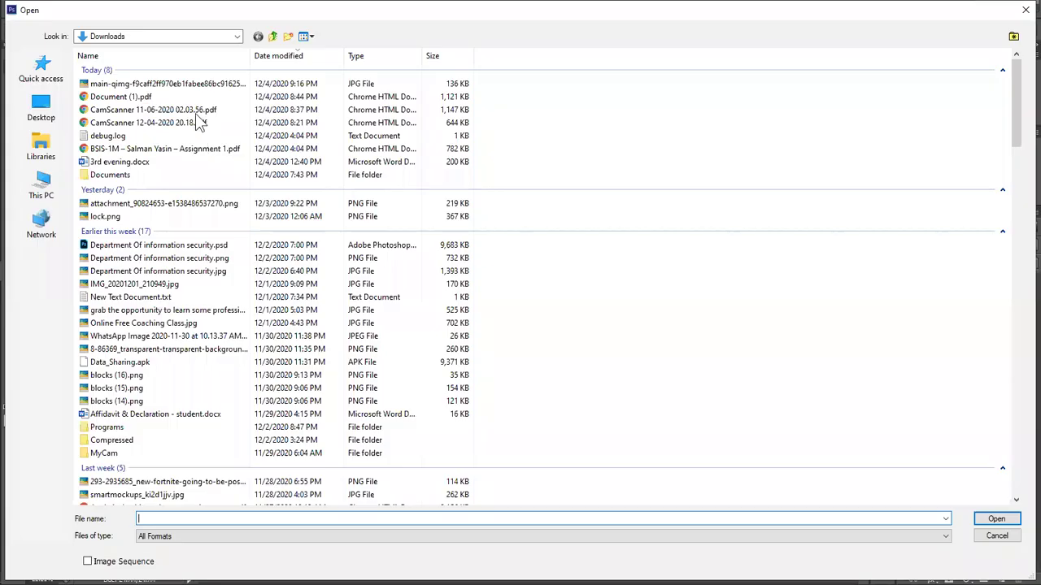
click(233, 91)
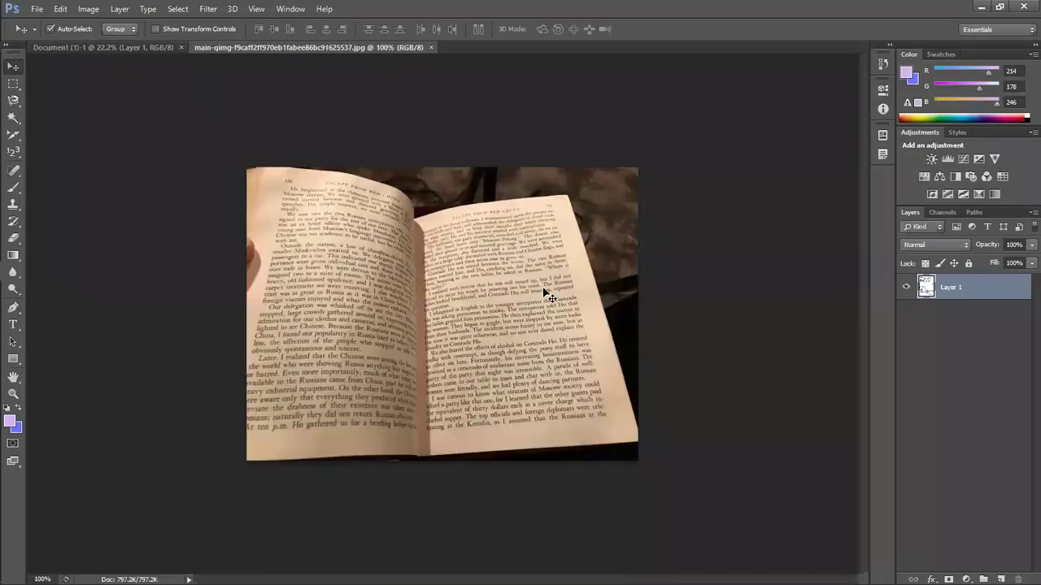
scroll(550, 297, up, 3)
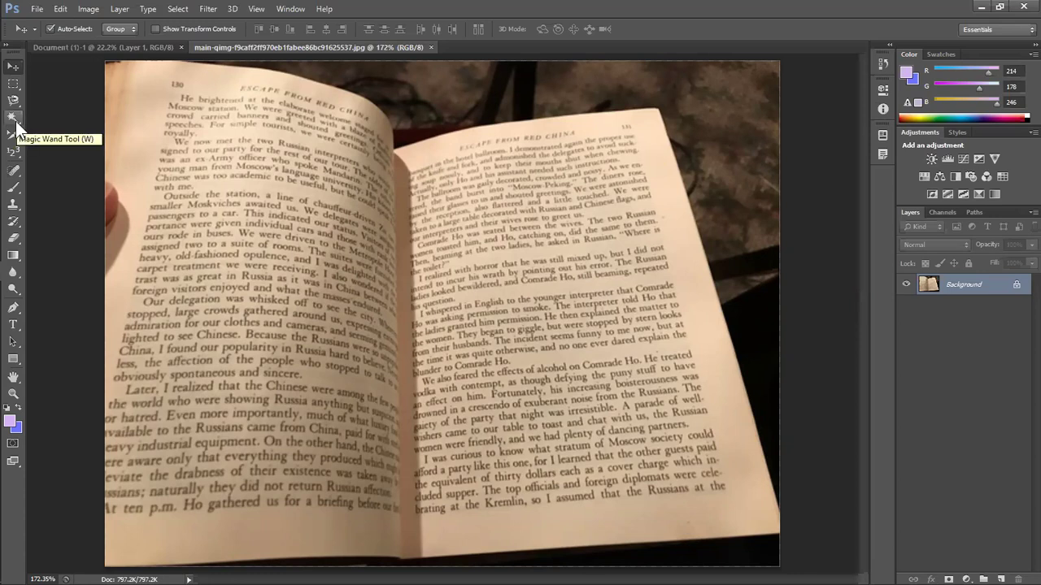
- Perspective-crop the photo to the right-hand page using its four corners, then select the Move tool
click(15, 120)
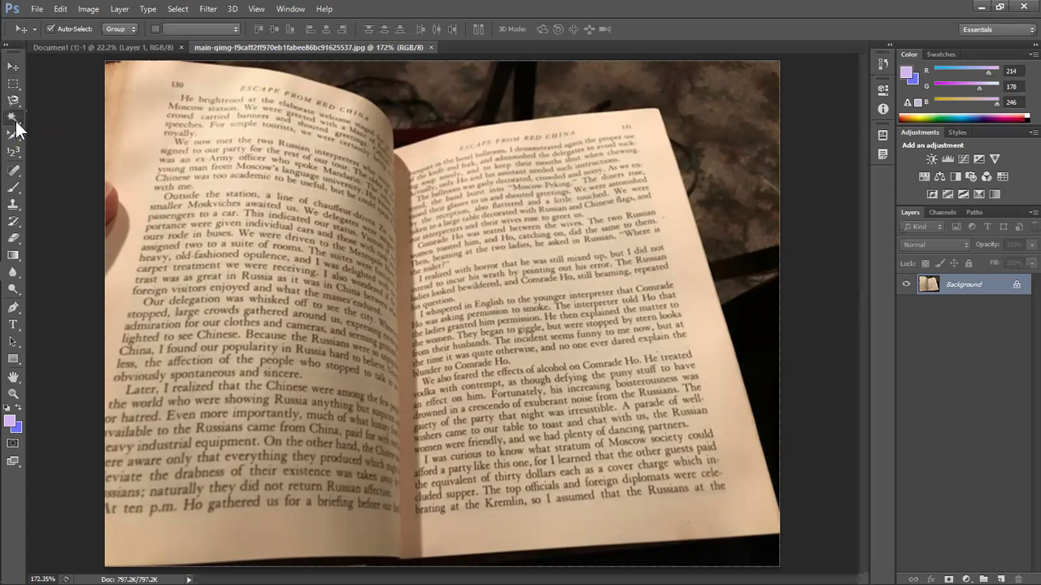
click(15, 135)
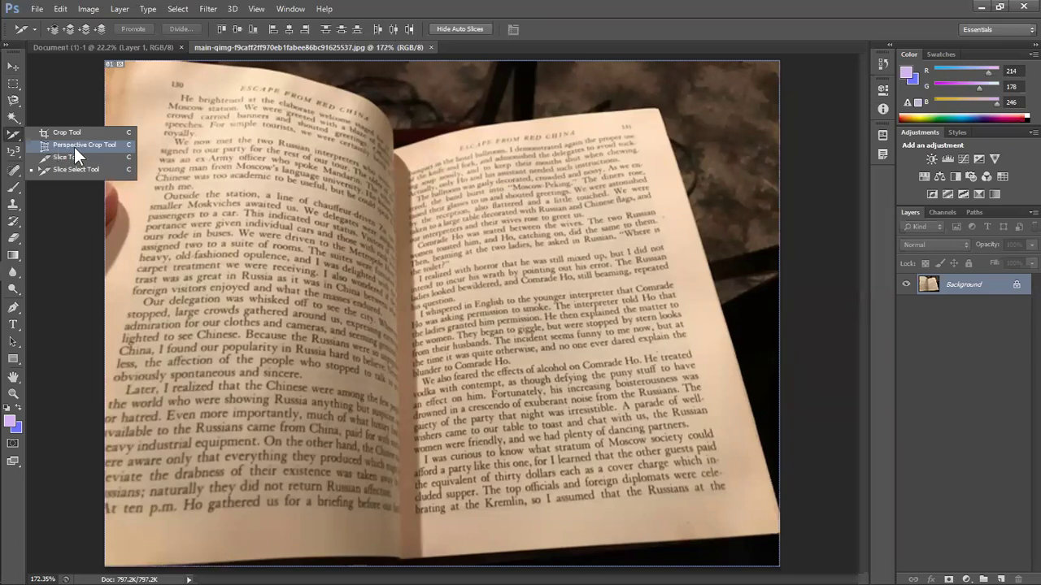
click(74, 148)
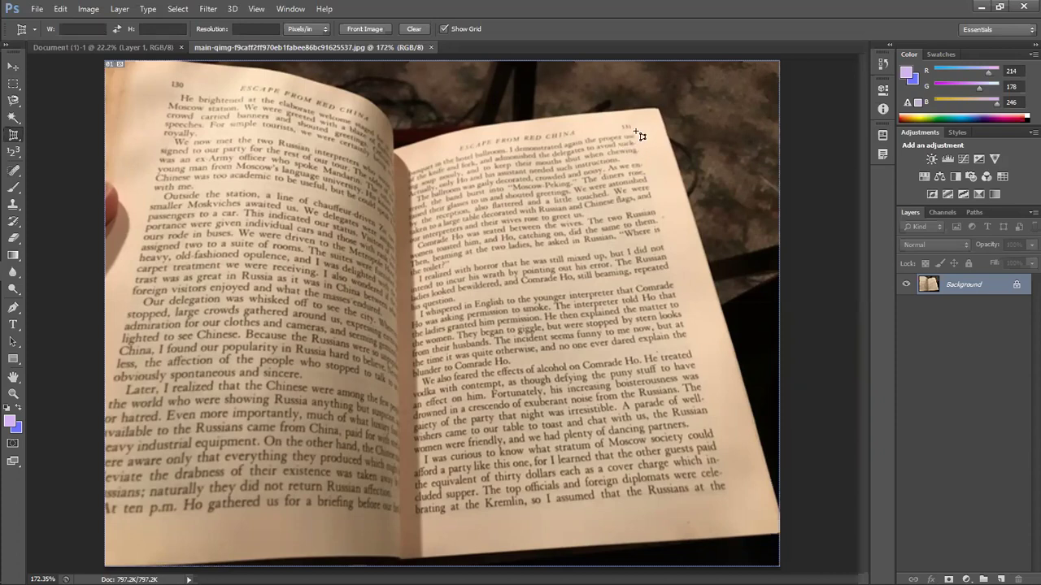
click(635, 131)
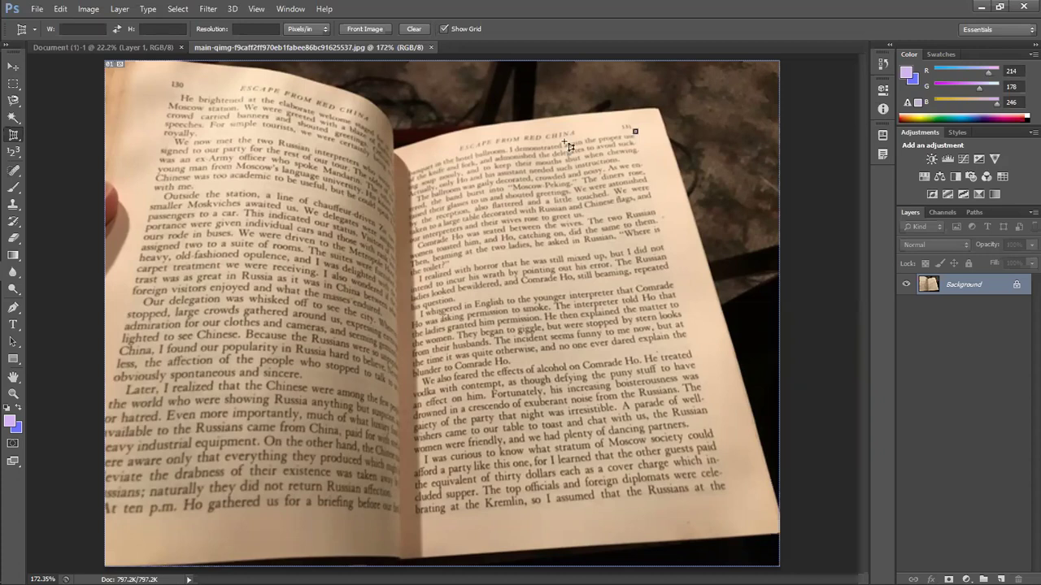
click(405, 169)
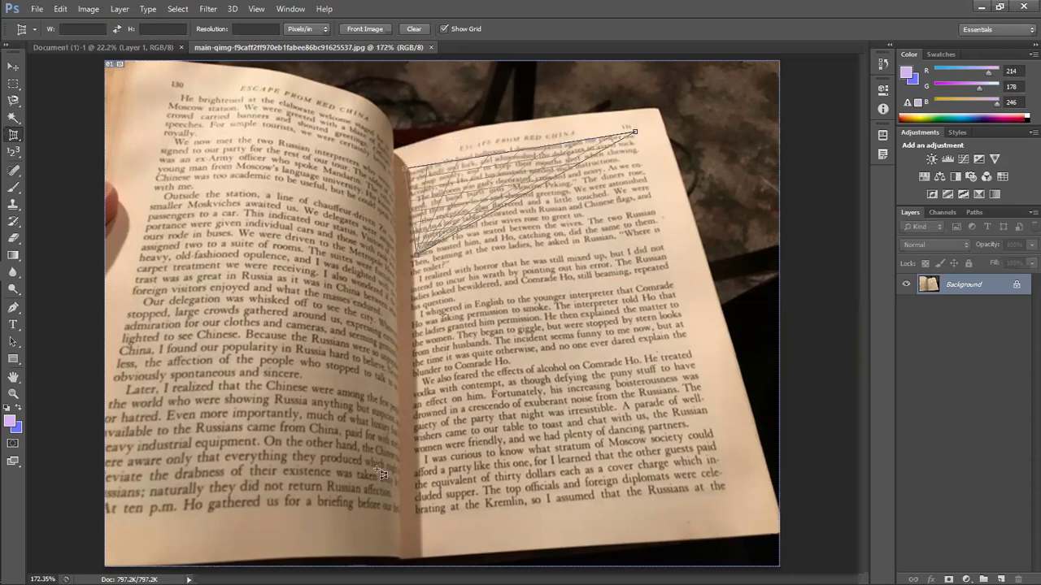
click(413, 521)
click(736, 492)
drag(736, 492, 731, 489)
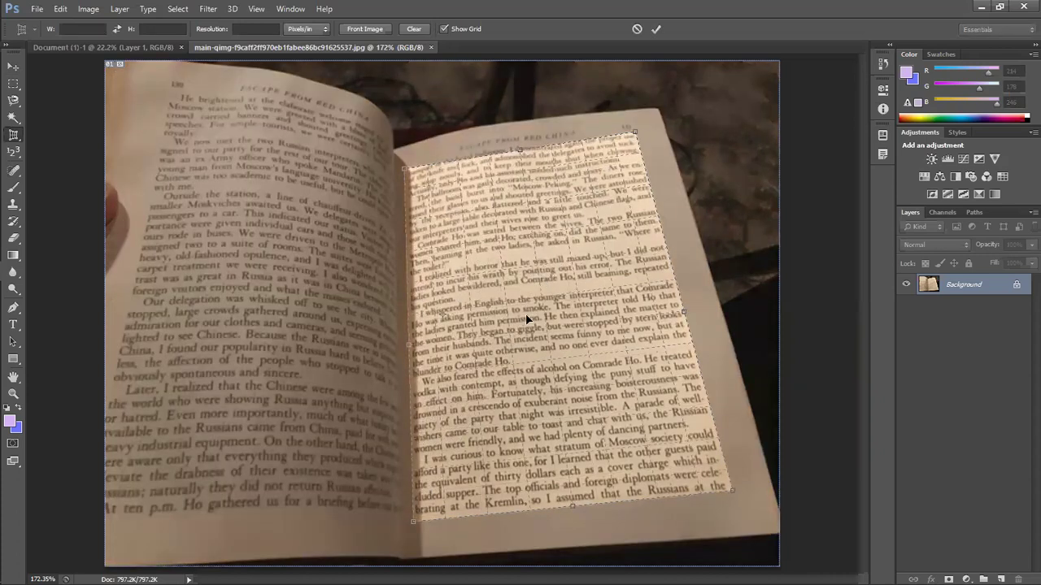
key(Return)
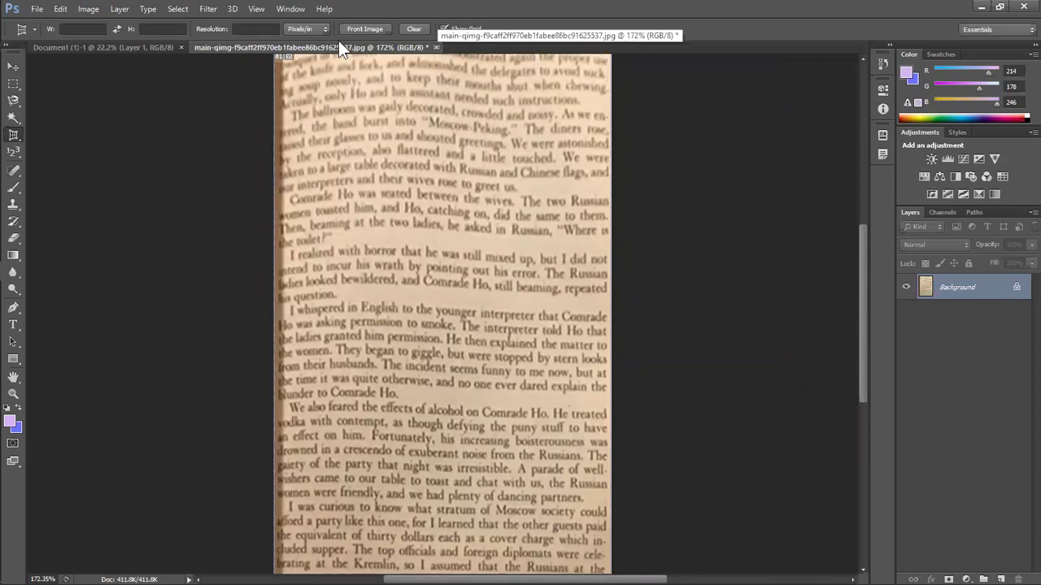
click(14, 66)
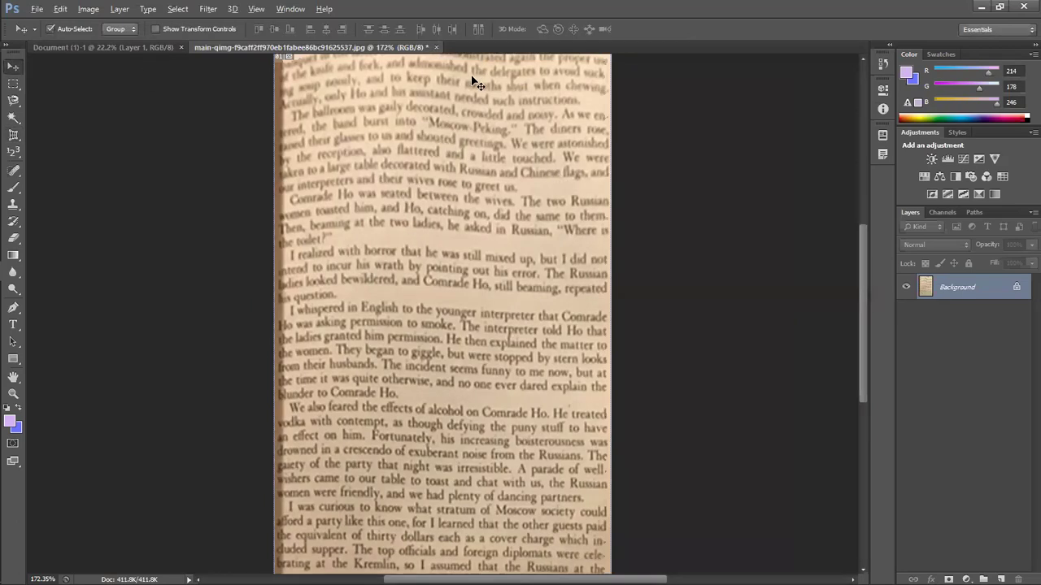
key(alt+Tab)
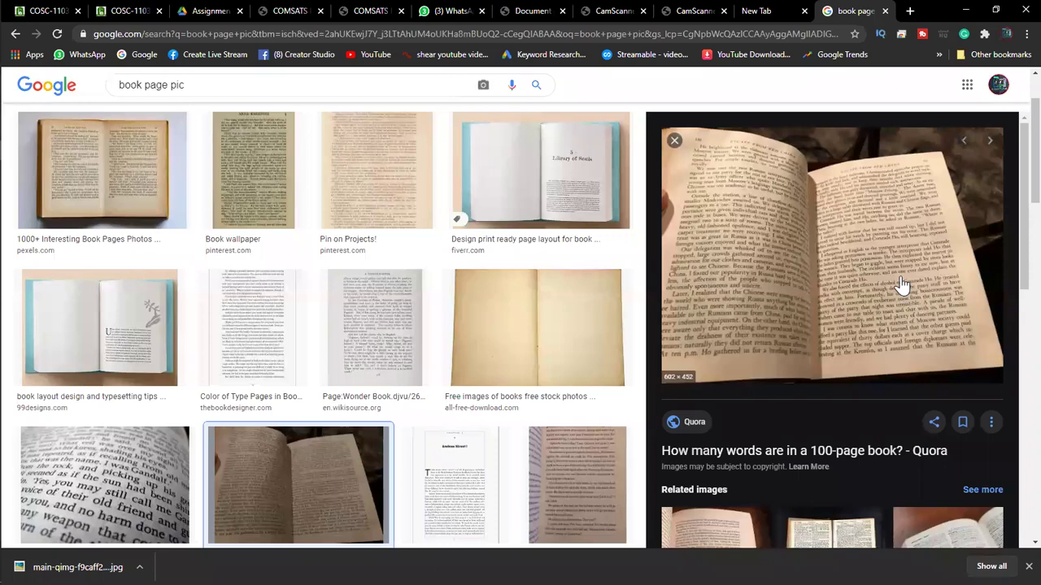
- Preview a couple of related book photos, including the Book cipher one, then minimize Chrome
scroll(901, 283, down, 3)
scroll(901, 283, down, 1)
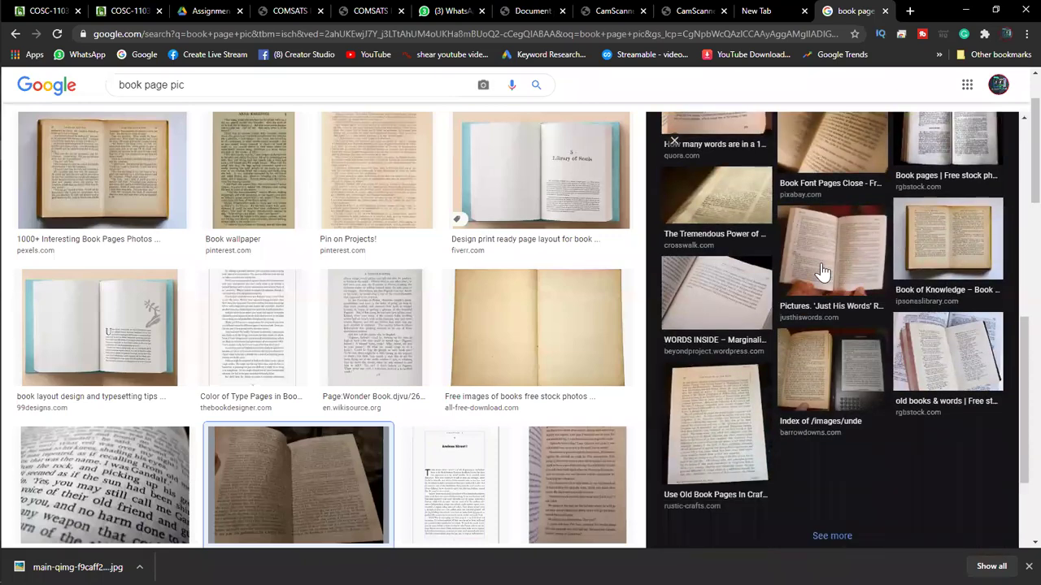
click(823, 271)
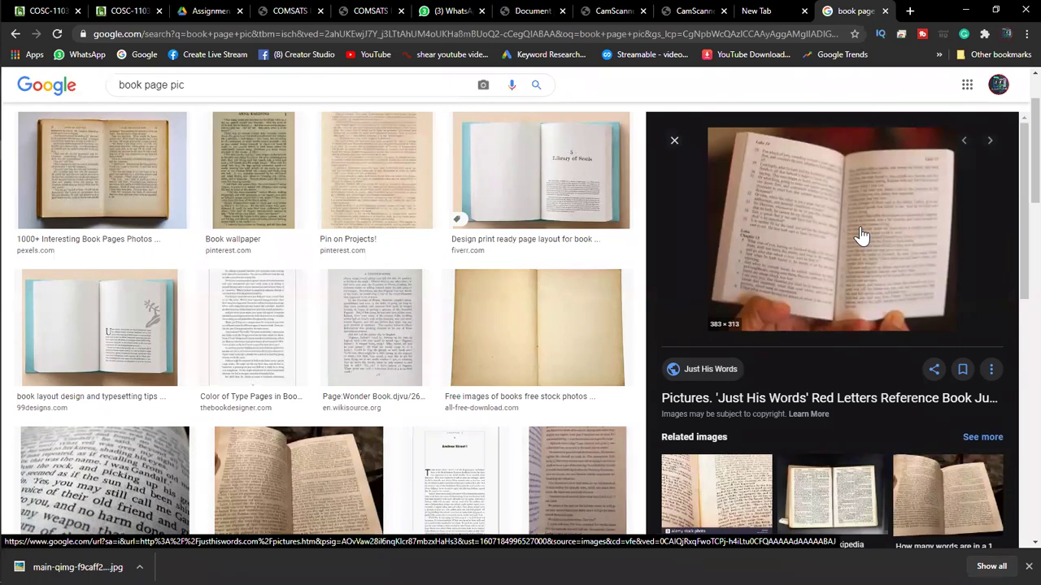
scroll(858, 244, down, 2)
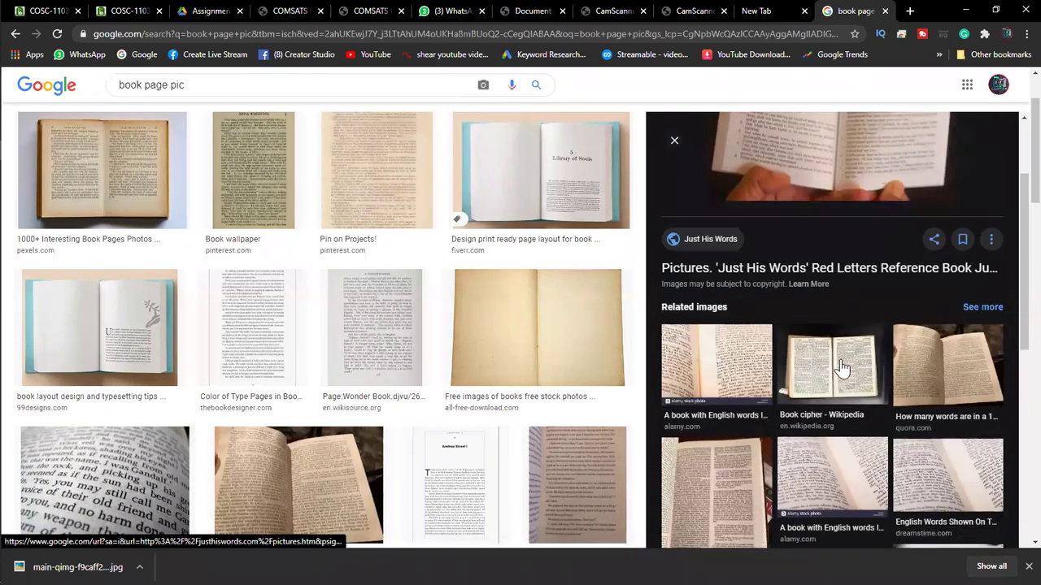
click(845, 357)
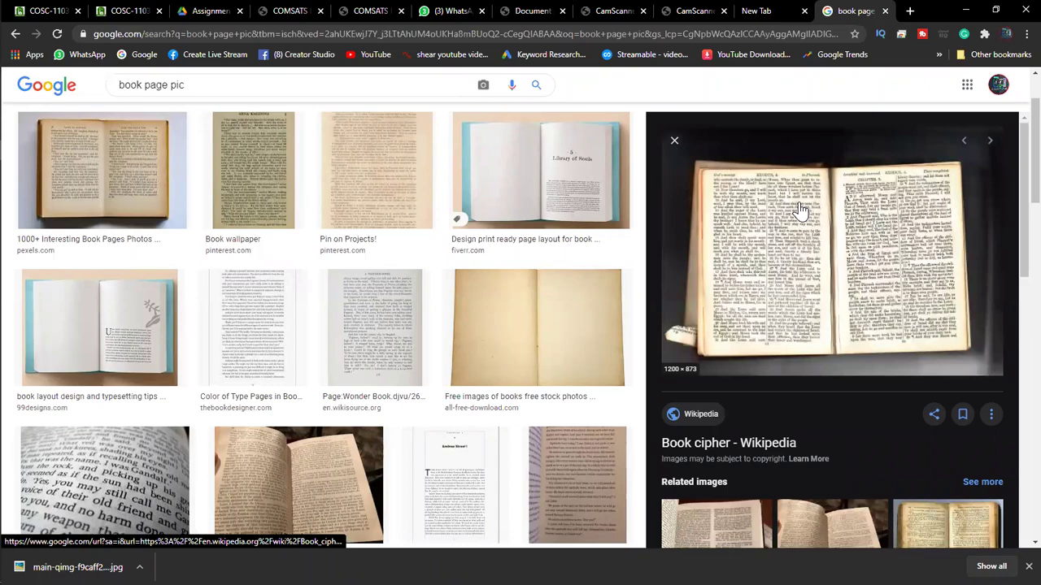
click(965, 16)
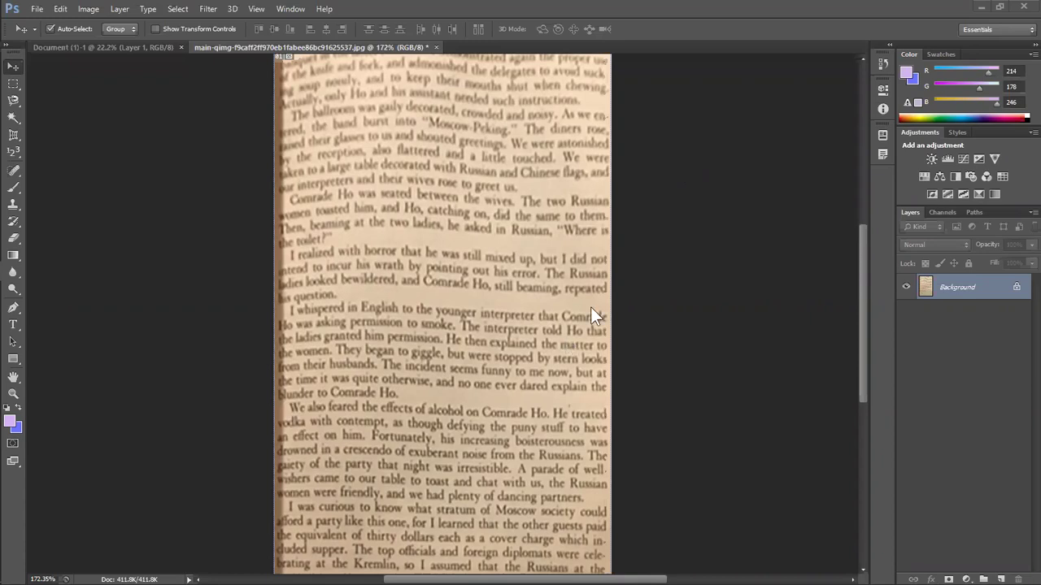
- Close the cropped book photo without saving, and close the handwritten notes document
click(437, 47)
click(524, 229)
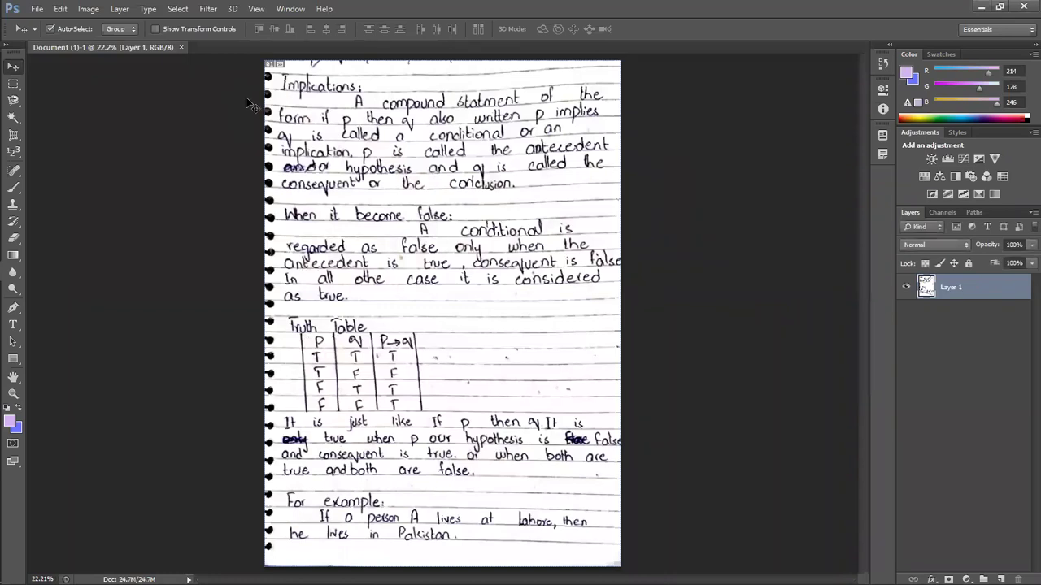
click(182, 47)
- Open Online Free Coaching Class.jpg from Downloads, browsing with medium thumbnails
click(38, 9)
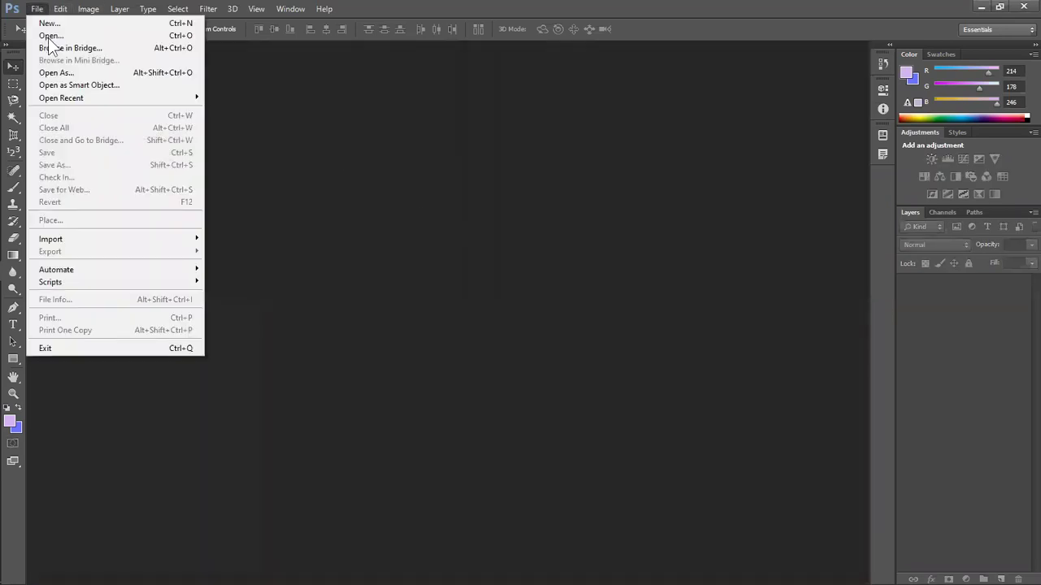
click(50, 36)
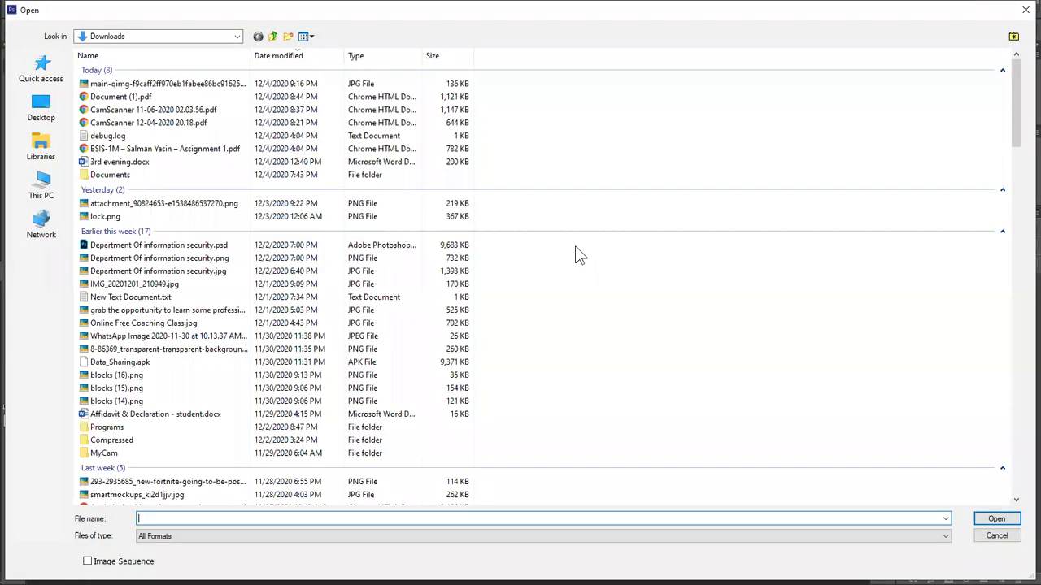
click(305, 37)
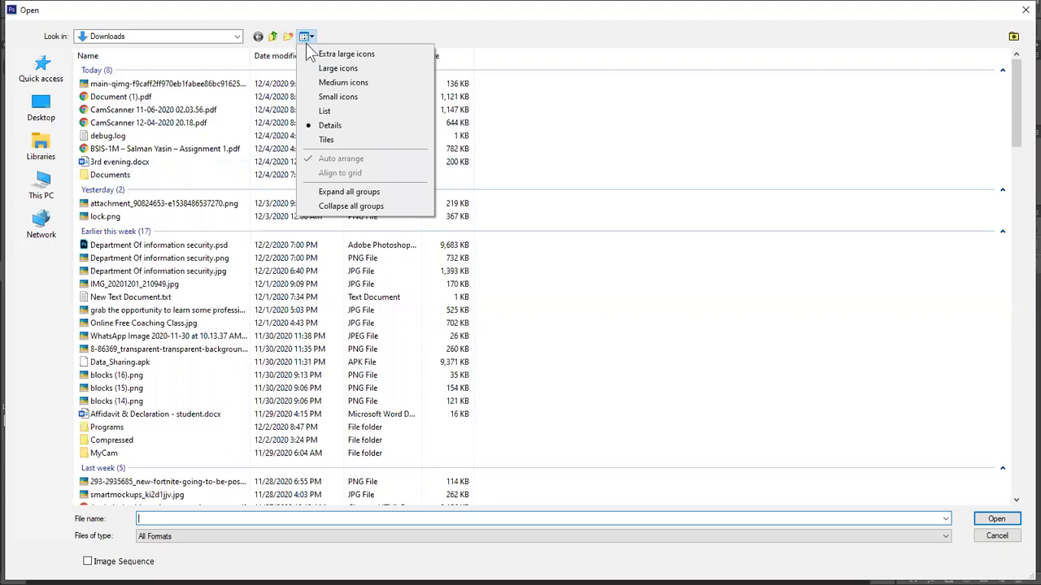
click(316, 52)
click(307, 36)
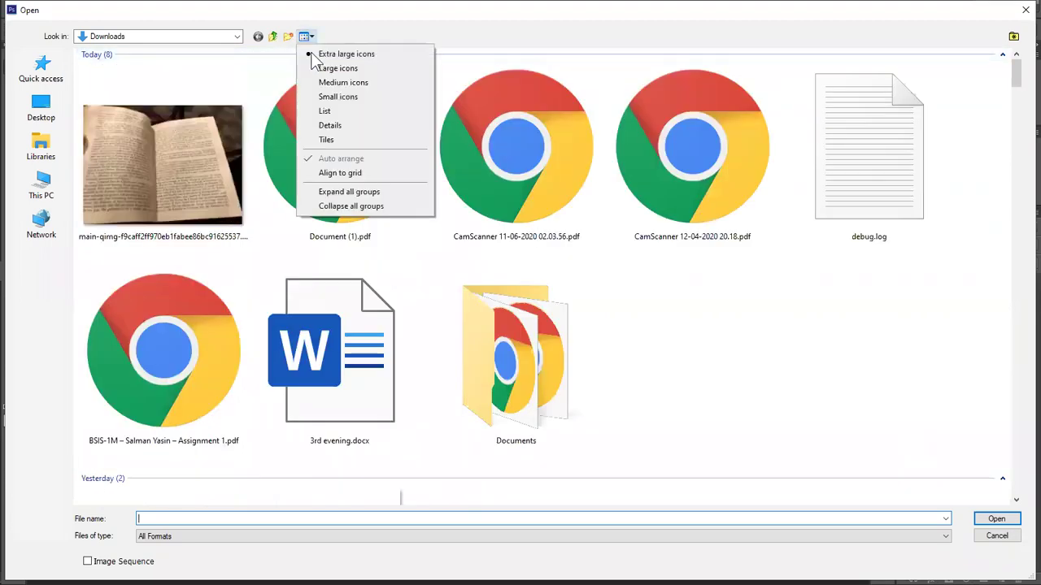
click(350, 83)
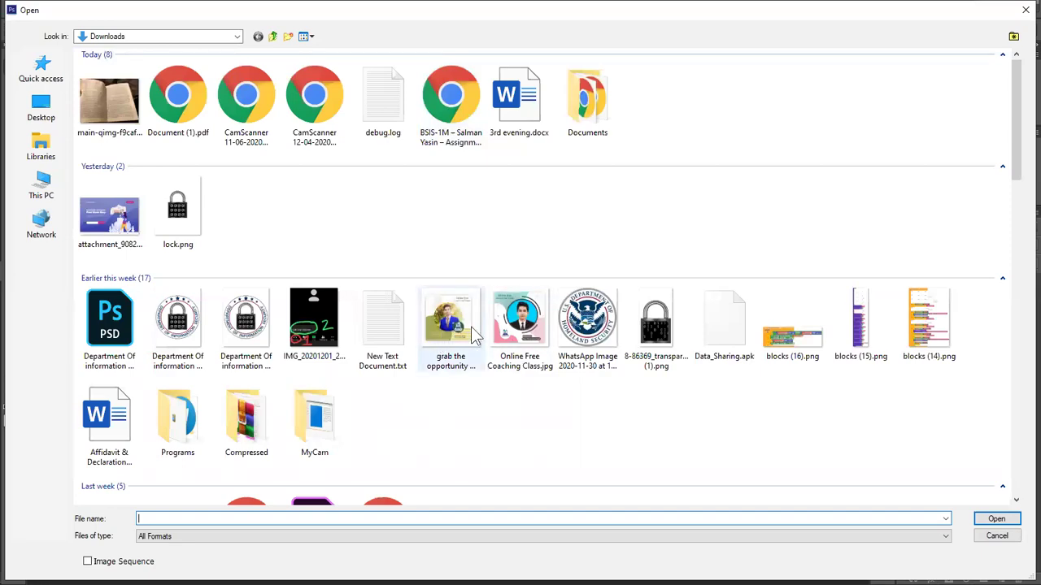
double_click(510, 332)
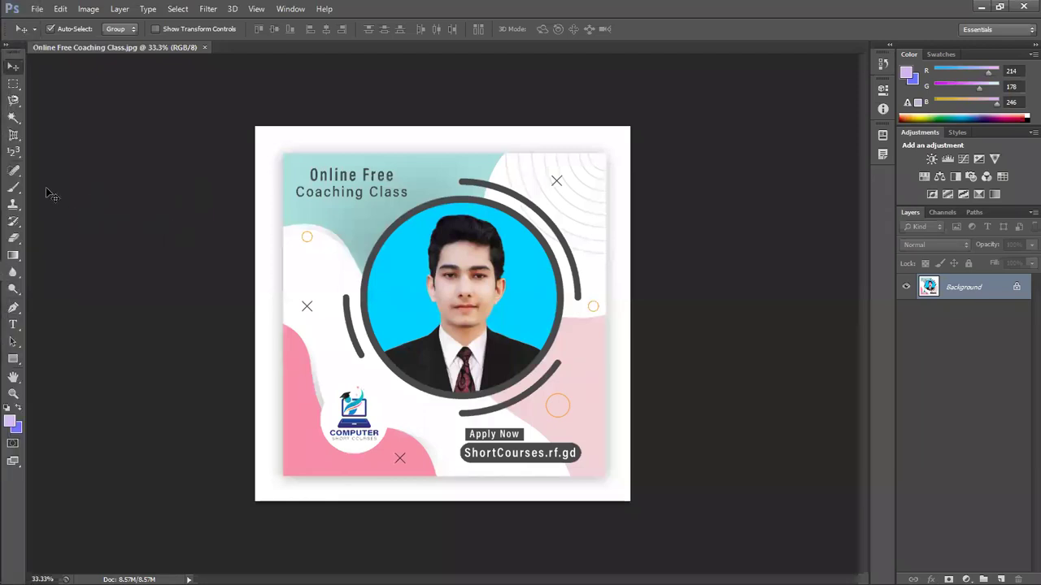
- Spot-heal two small spots on the portrait, then return to Chrome's search box
click(15, 172)
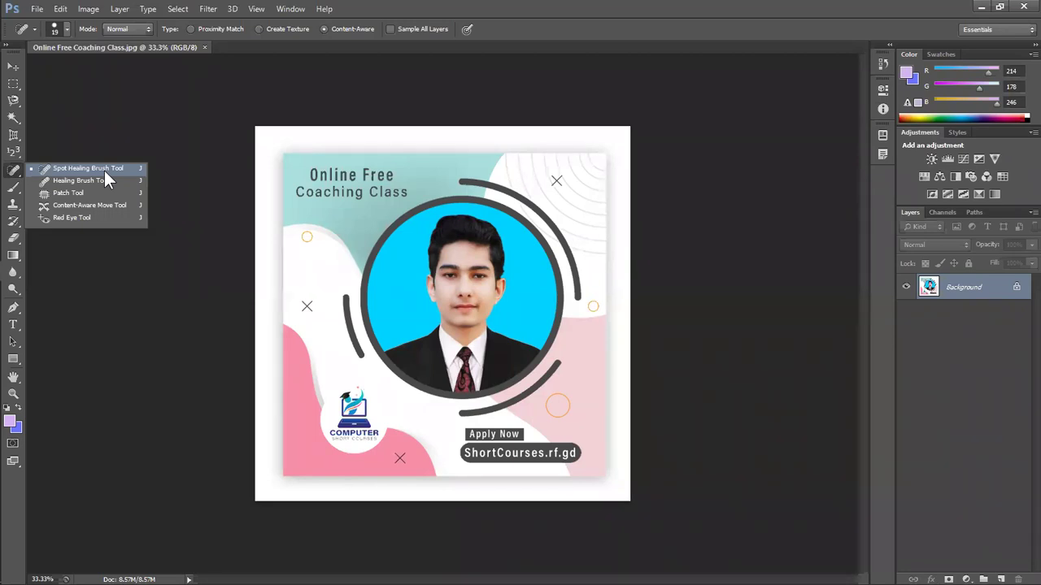
click(437, 209)
click(334, 189)
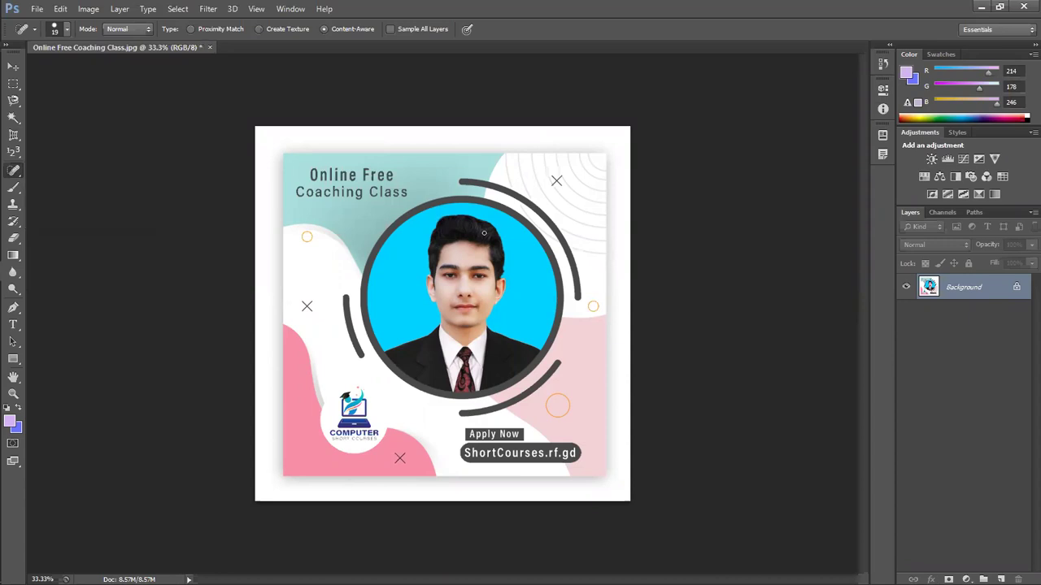
key(alt+Tab)
key(alt+Tab)
click(339, 87)
- Search Google Images for 'cluth spot' and preview the stained white T-shirt photo
key(ctrl+a)
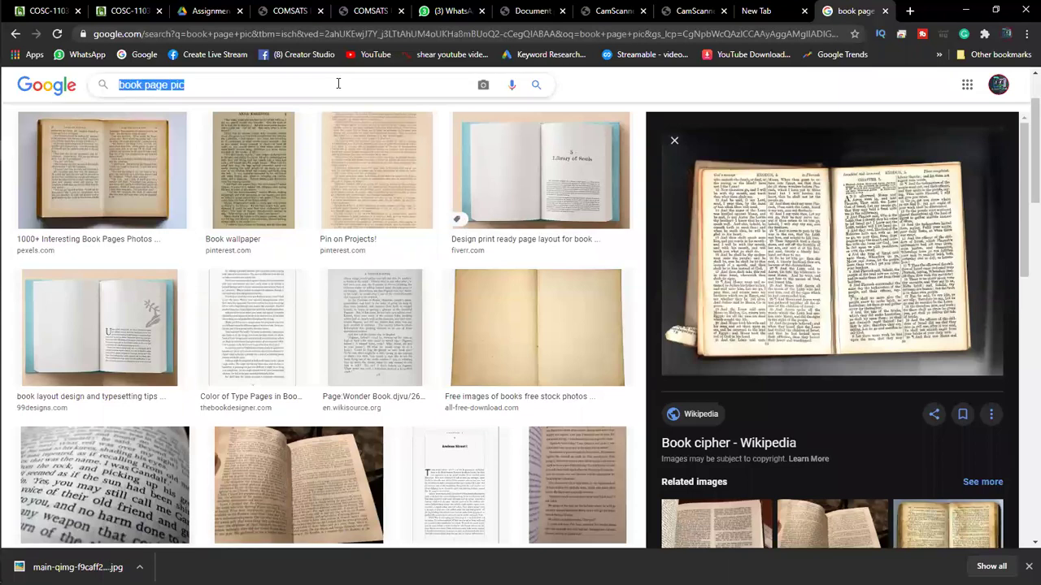
text(cluth )
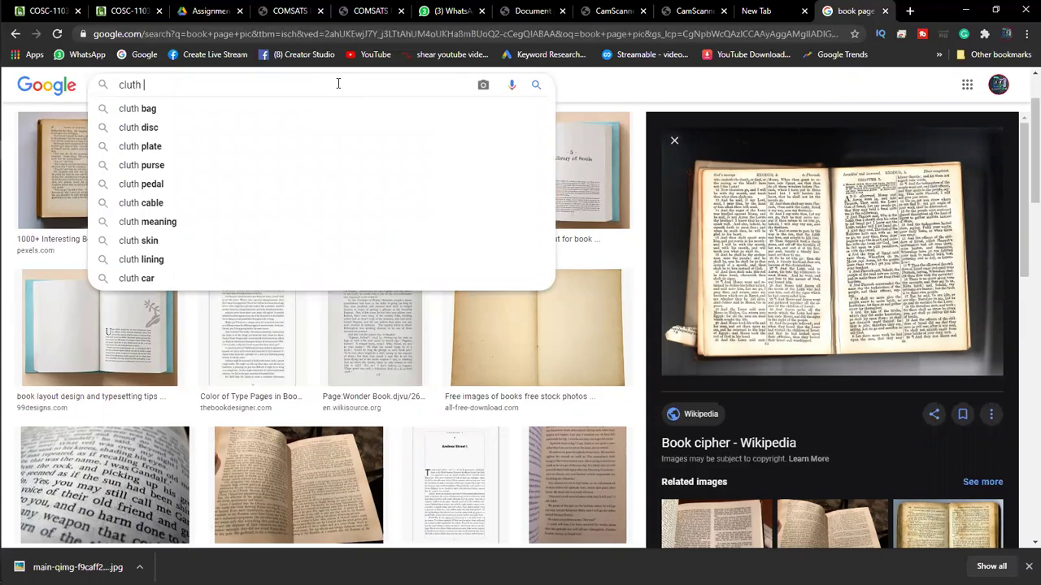
text(spot)
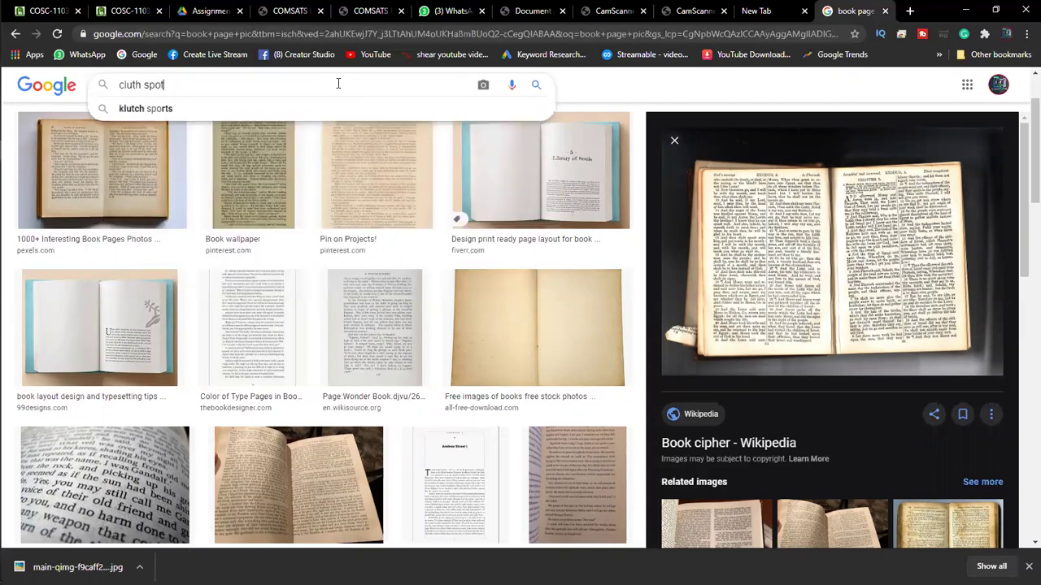
key(Return)
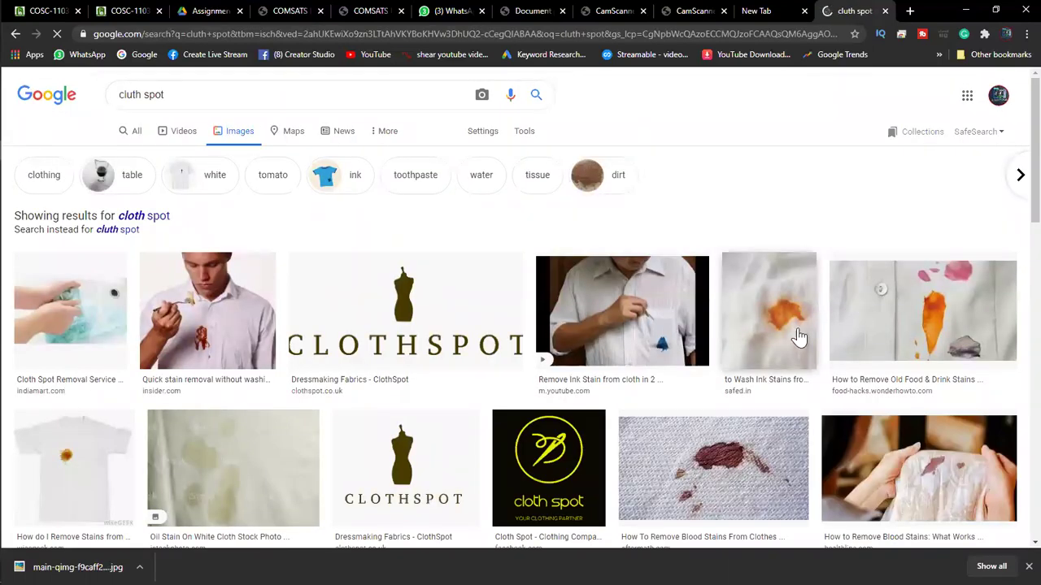
scroll(816, 316, down, 3)
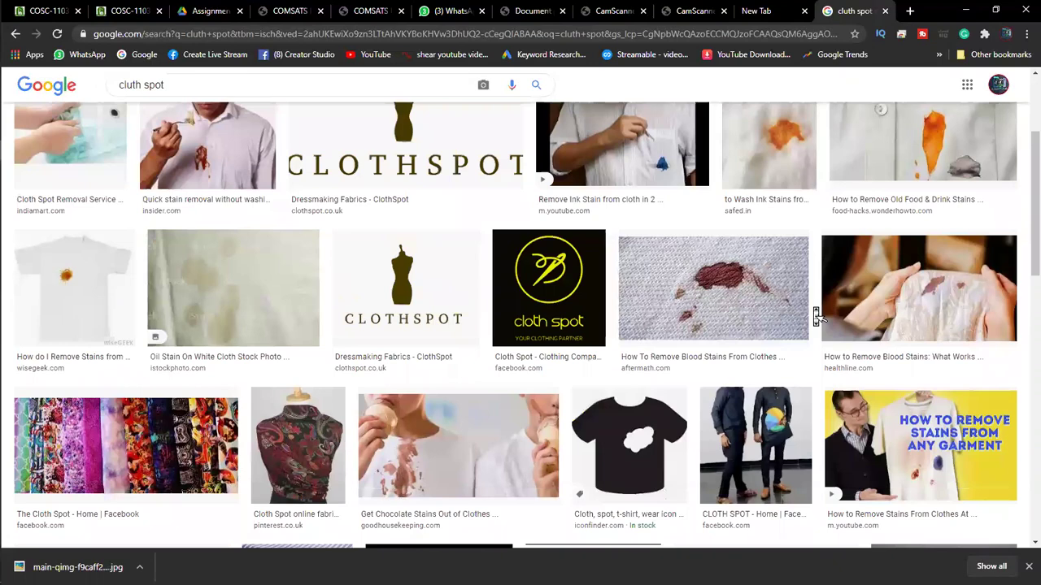
scroll(818, 318, down, 1)
click(82, 145)
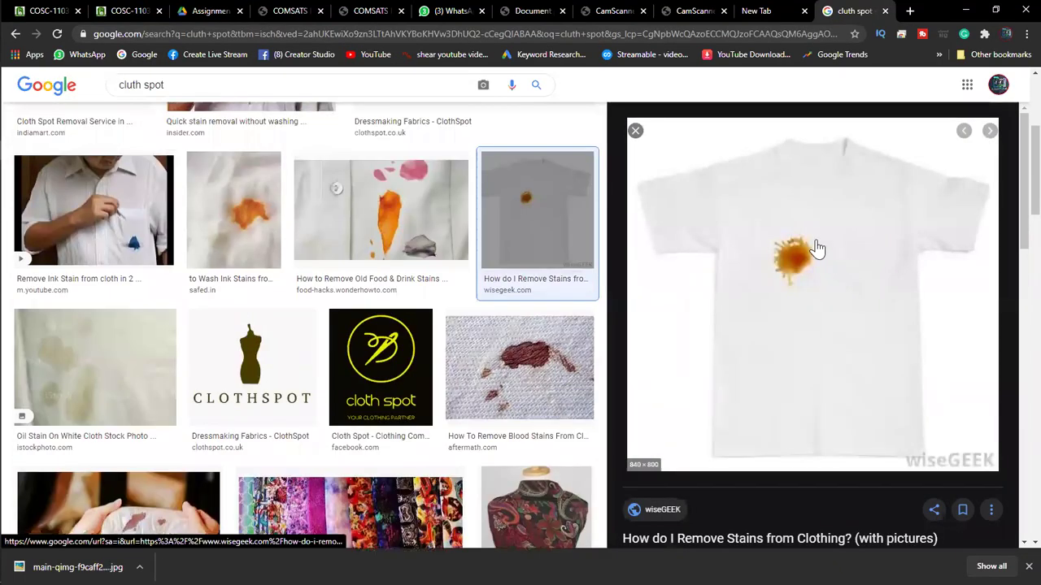
- Save the stained T-shirt picture to disk and return to Photoshop
right_click(812, 205)
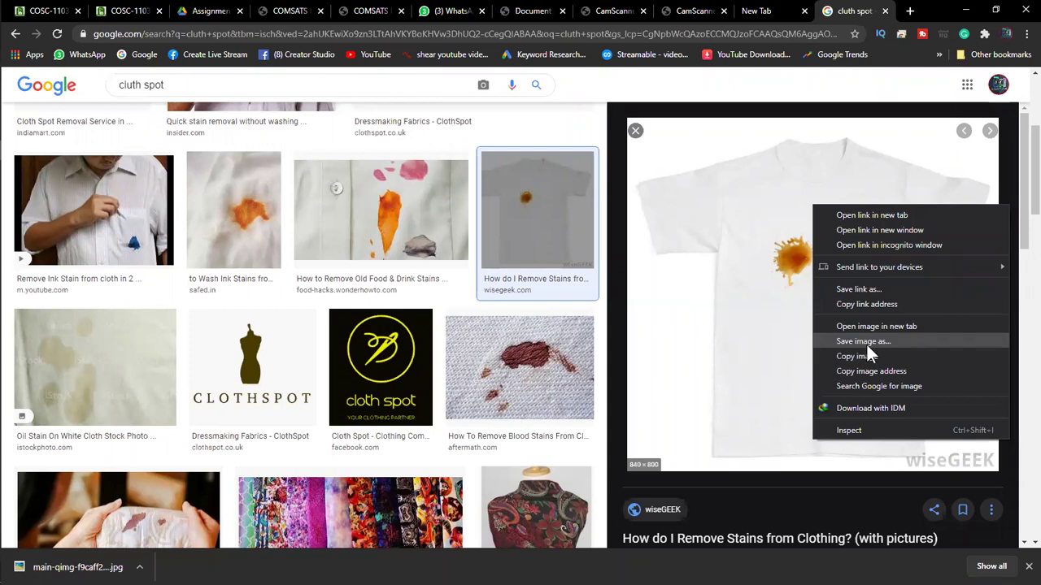
click(805, 352)
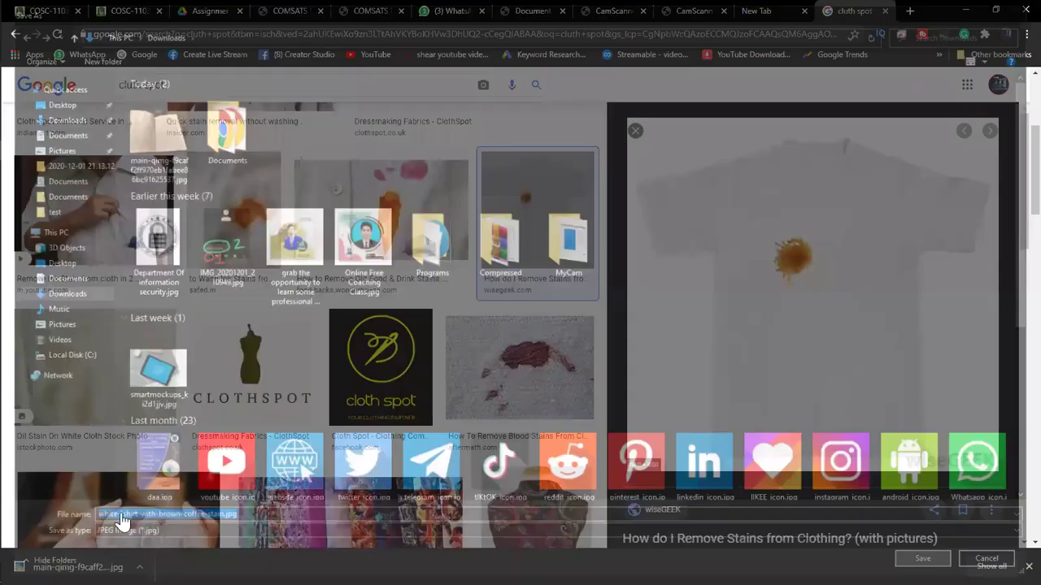
key(alt+Tab)
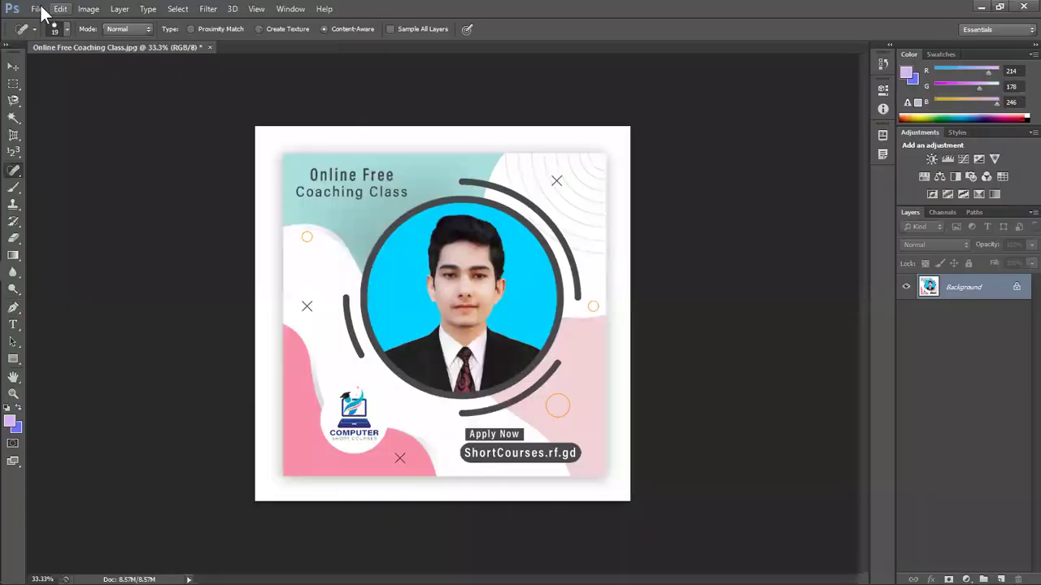
- Open white-tshirt-with-brown-coffee-stain.jpg, zoom in, and enlarge the brush to 90
click(36, 10)
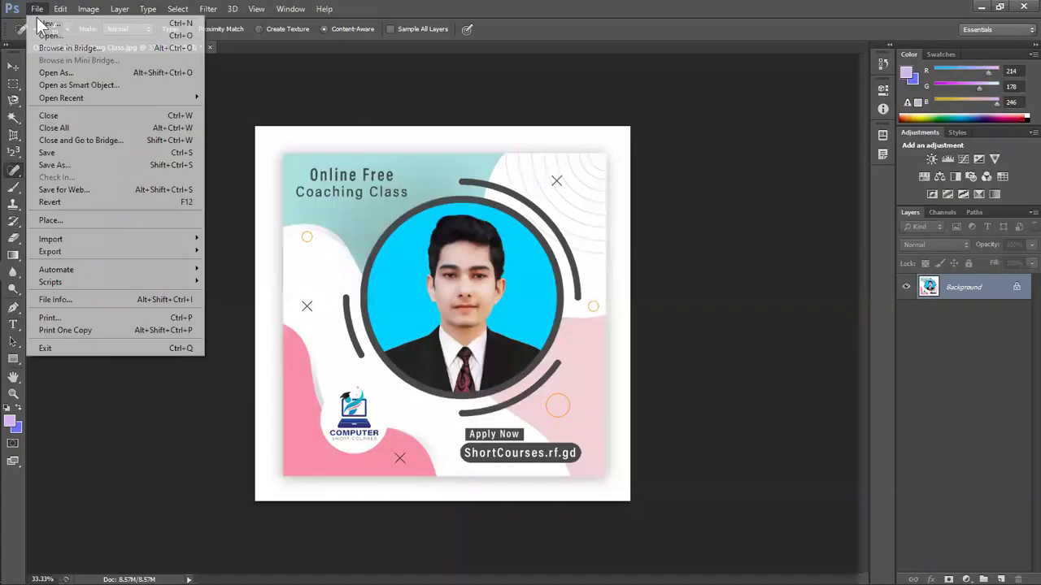
click(49, 35)
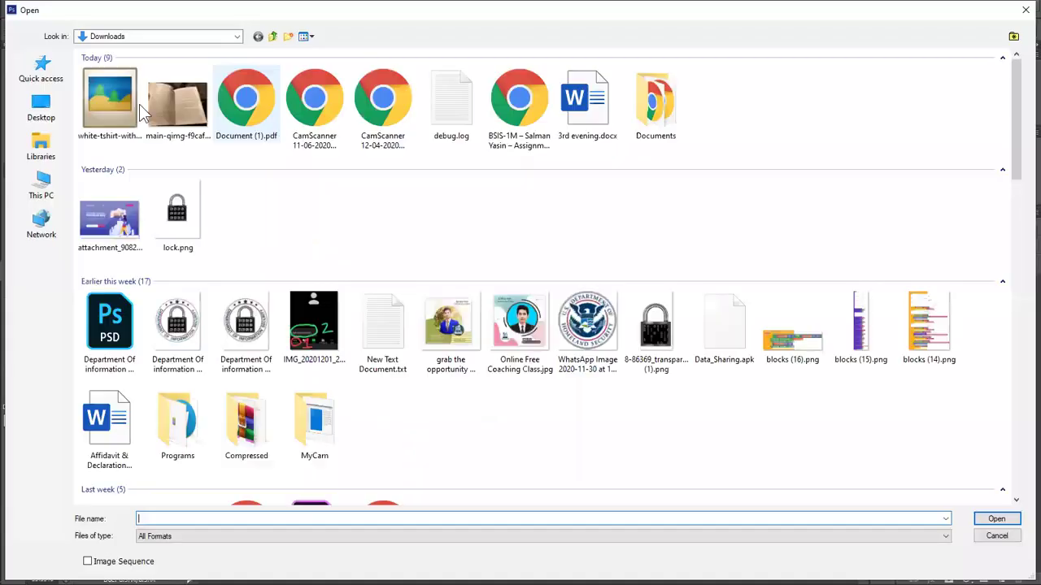
double_click(122, 105)
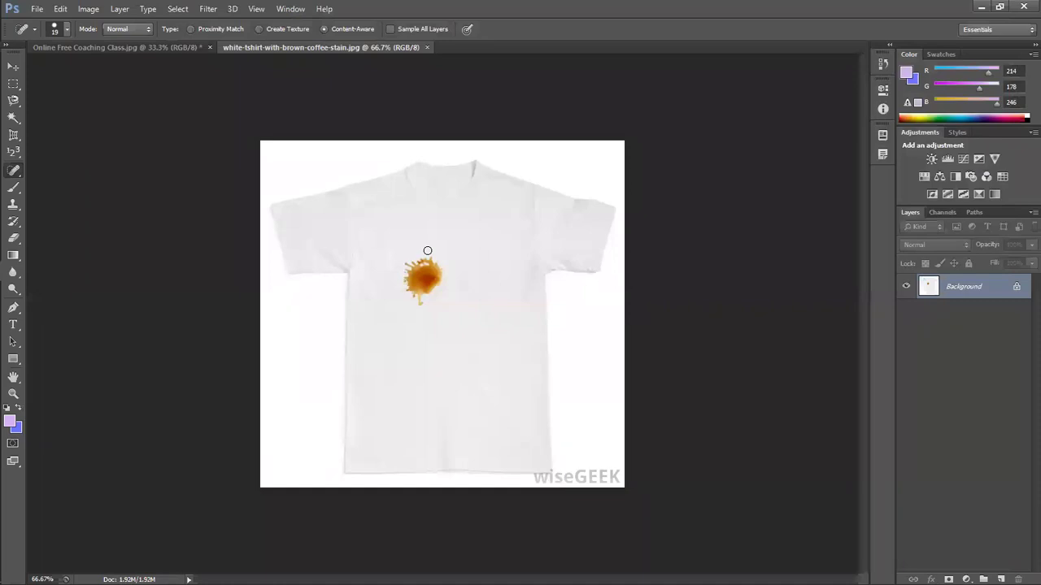
scroll(431, 258, up, 2)
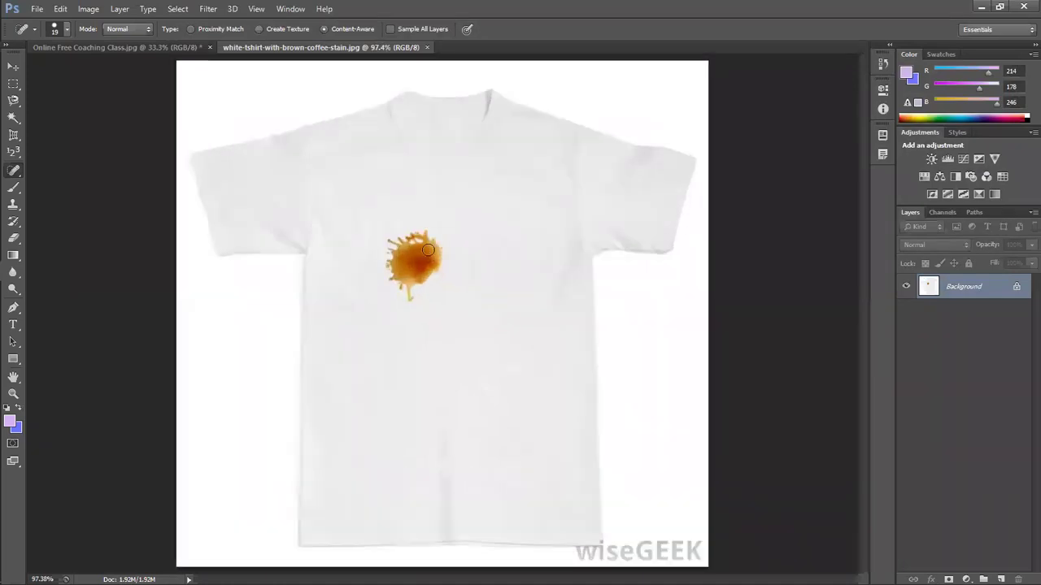
key(bracketright)
key(bracketright)
key(bracketright)
key(bracketright)
key(bracketright)
key(bracketright)
key(bracketright)
- Convert the Background to Layer 0 and paint the Spot Healing Brush over the coffee stain
double_click(1017, 288)
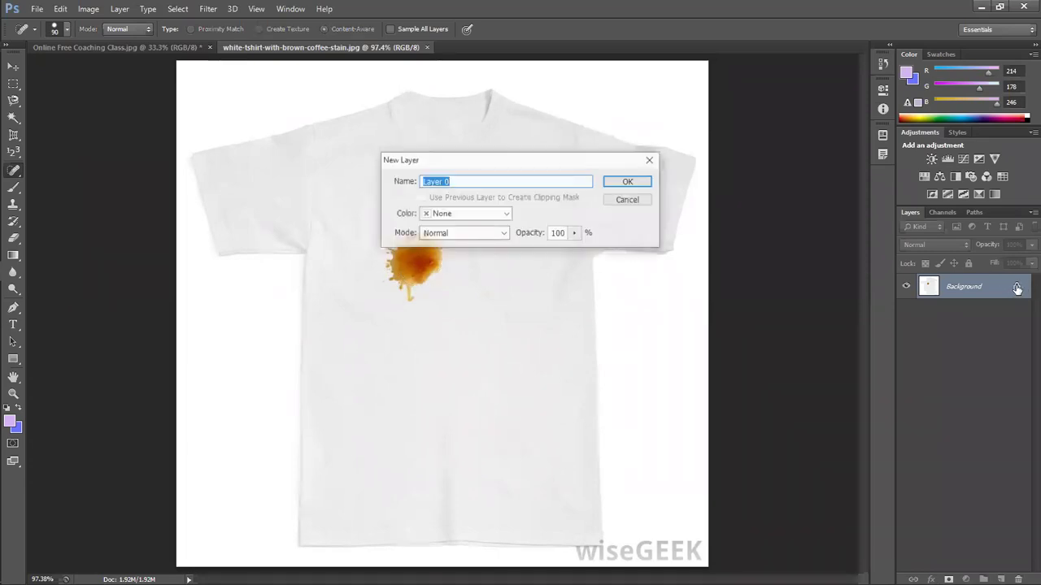
click(642, 186)
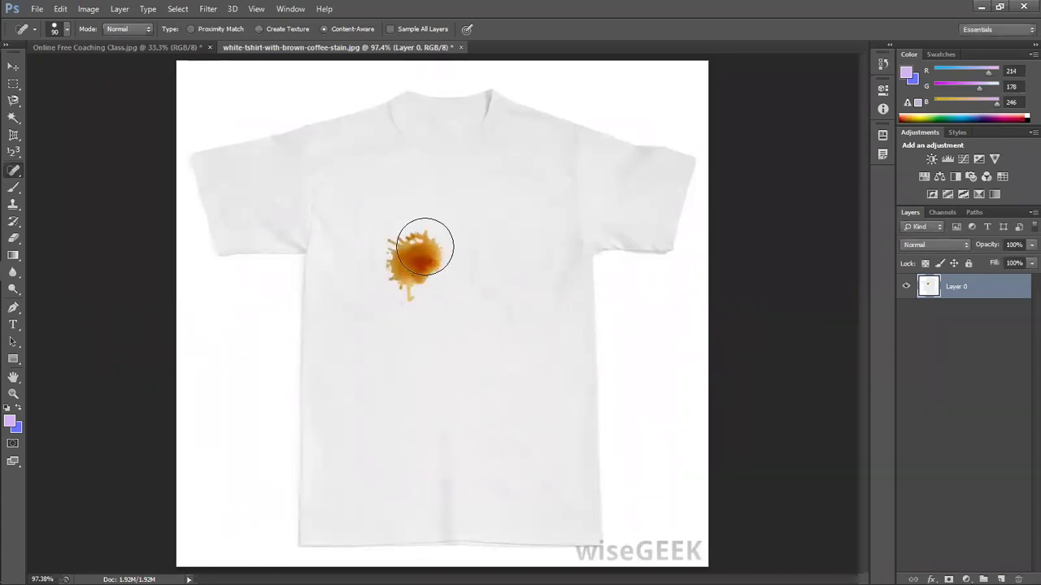
right_click(16, 174)
click(41, 168)
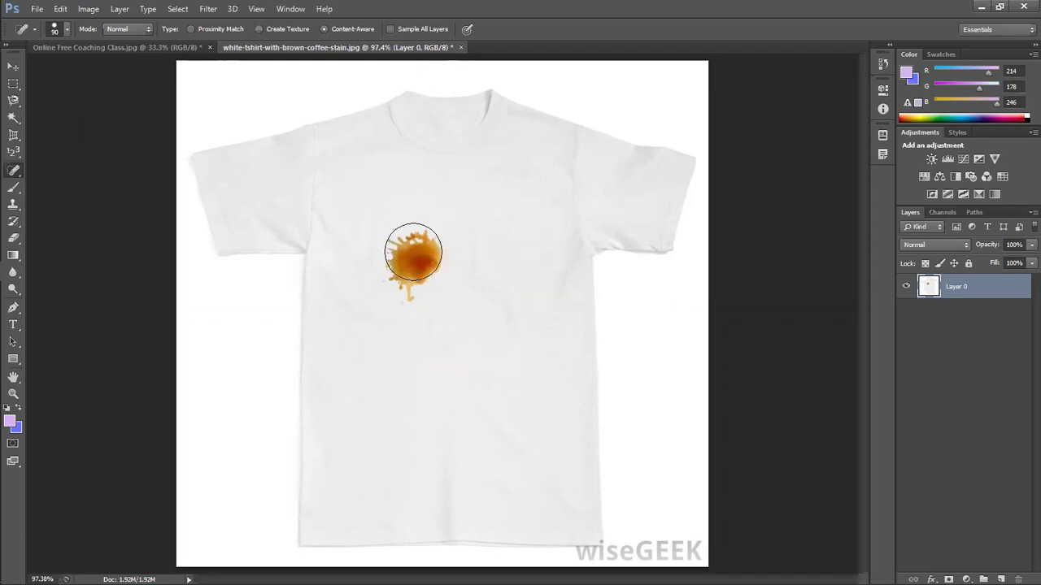
click(420, 252)
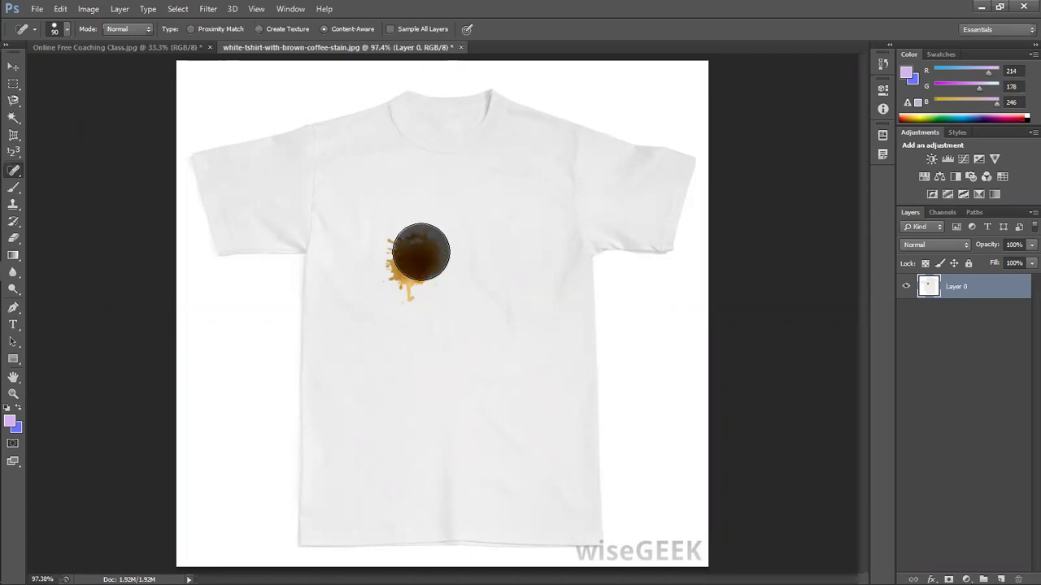
mouse_move(420, 252)
mouse_down()
mouse_move(396, 277)
mouse_move(418, 286)
mouse_up()
drag(423, 275, 416, 259)
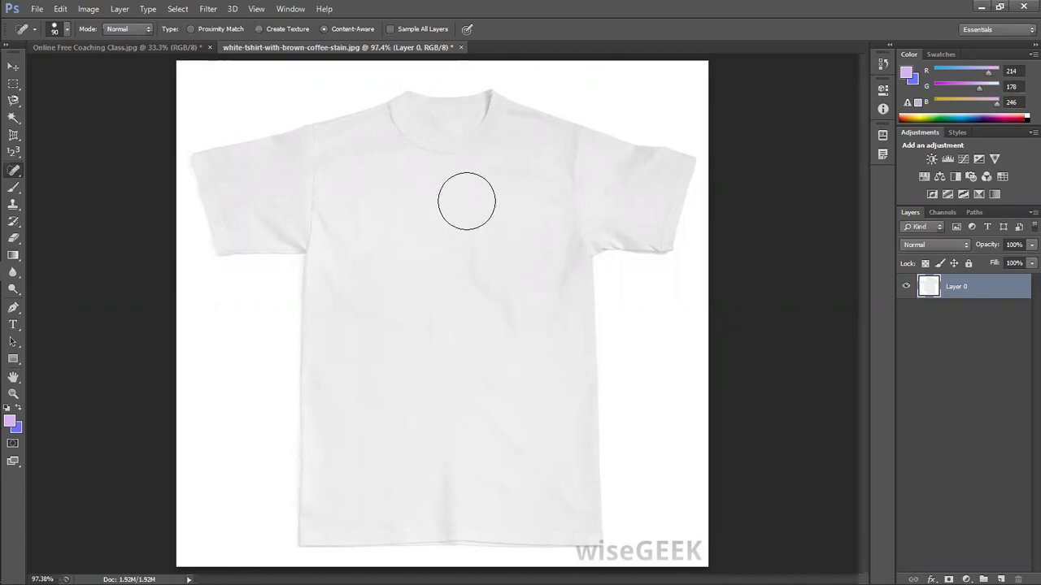
- Undo the healing, repaint the chest stain, then zoom in to inspect and fit on screen
key(ctrl+z)
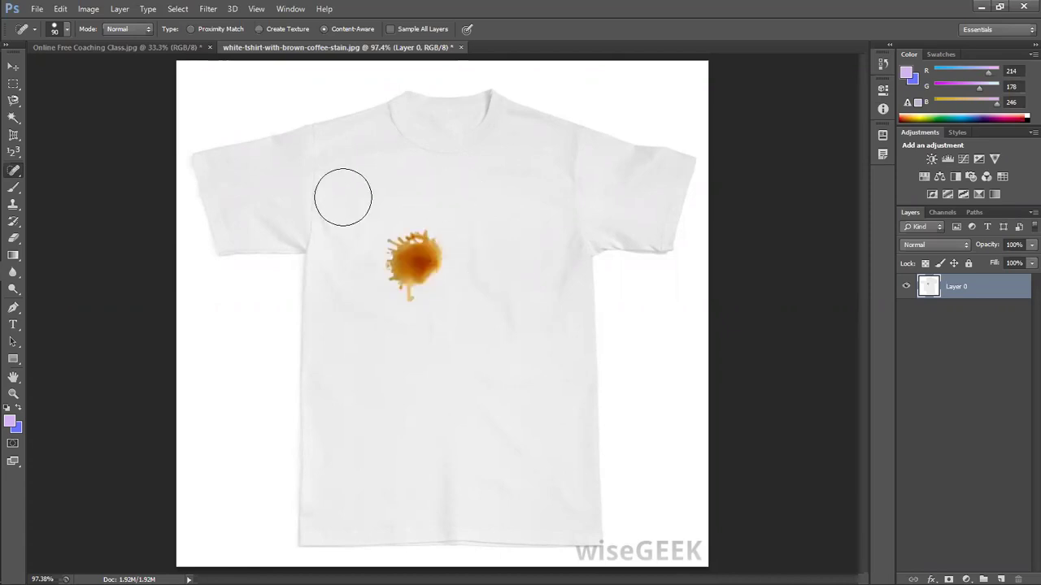
drag(431, 235, 407, 268)
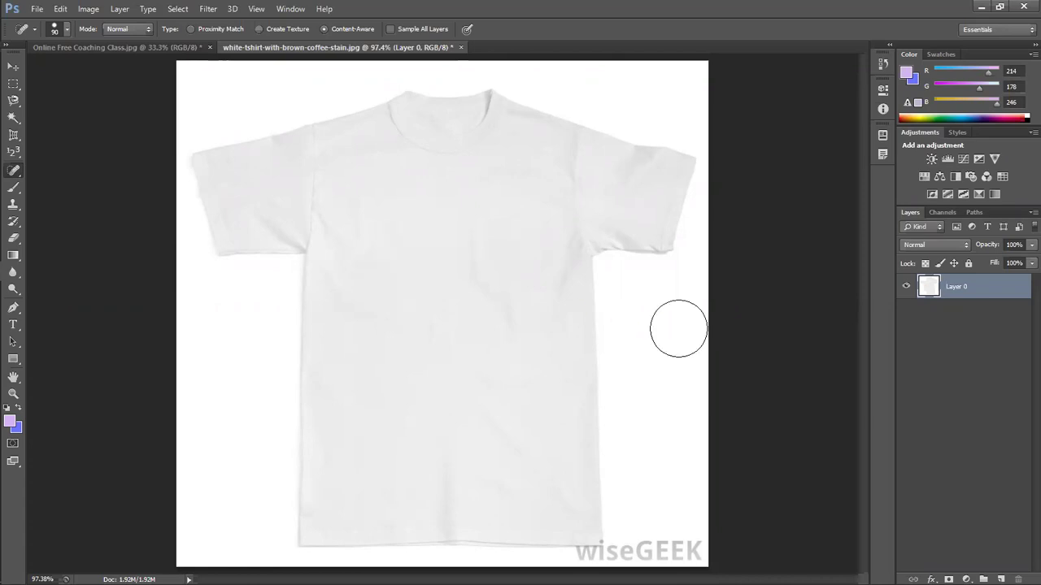
key(ctrl+plus)
key(ctrl+plus)
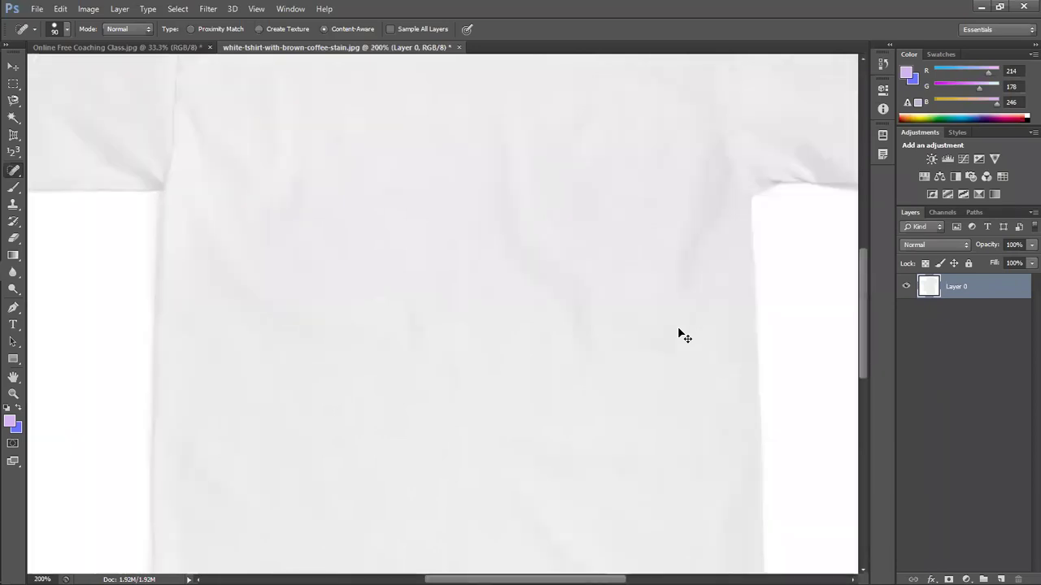
key(ctrl+minus)
key(ctrl+0)
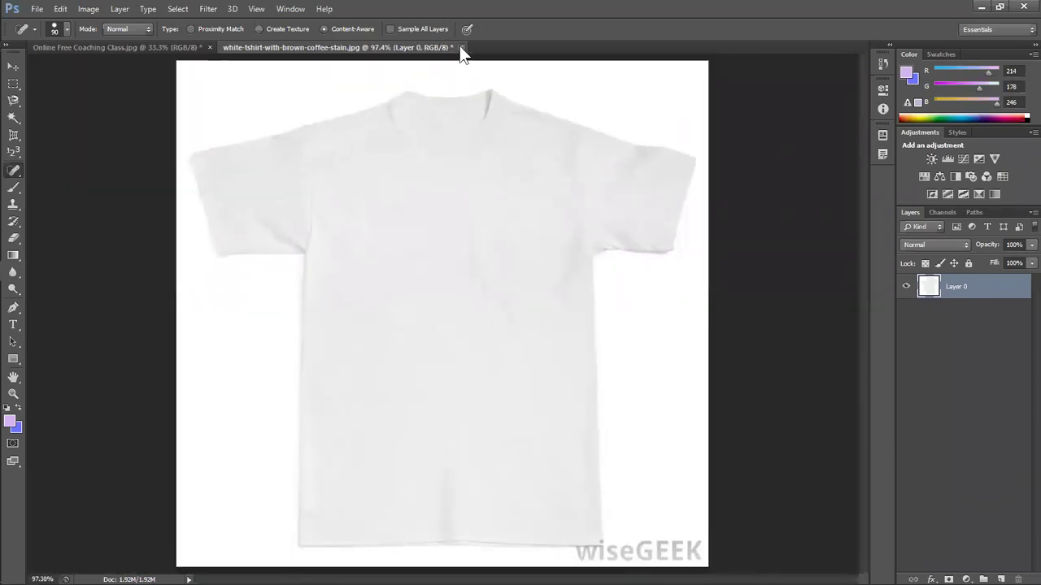
- Choose the Healing Brush at size 90 and sample clean fabric as its source
right_click(13, 172)
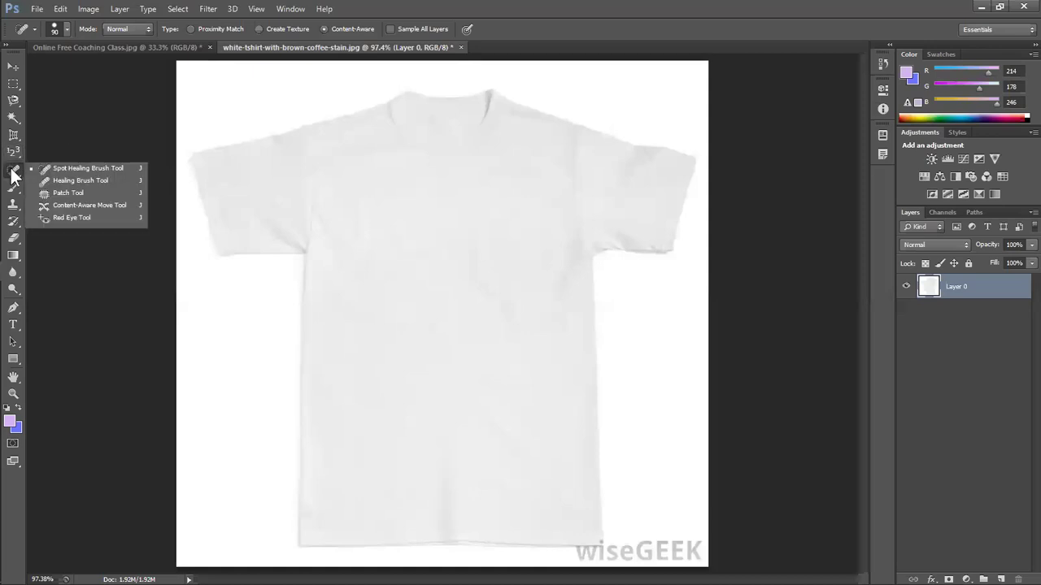
click(50, 180)
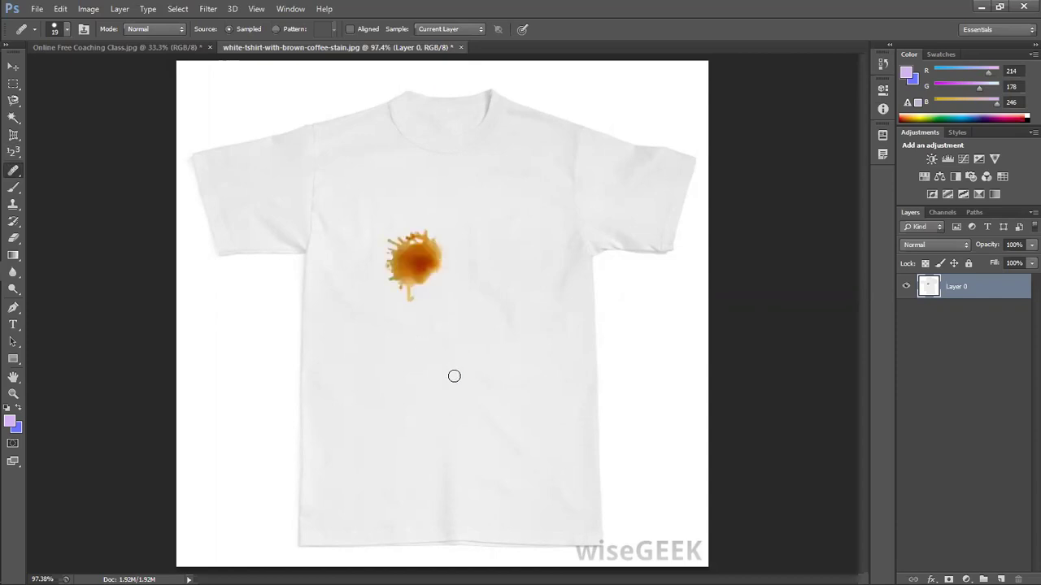
key(bracketright)
key(bracketright)
key(bracketright)
key(bracketright)
key(bracketright)
alt+click(511, 344)
- Back in Chrome, search images for 'grase ploote' and resubmit the query
key(alt+Tab)
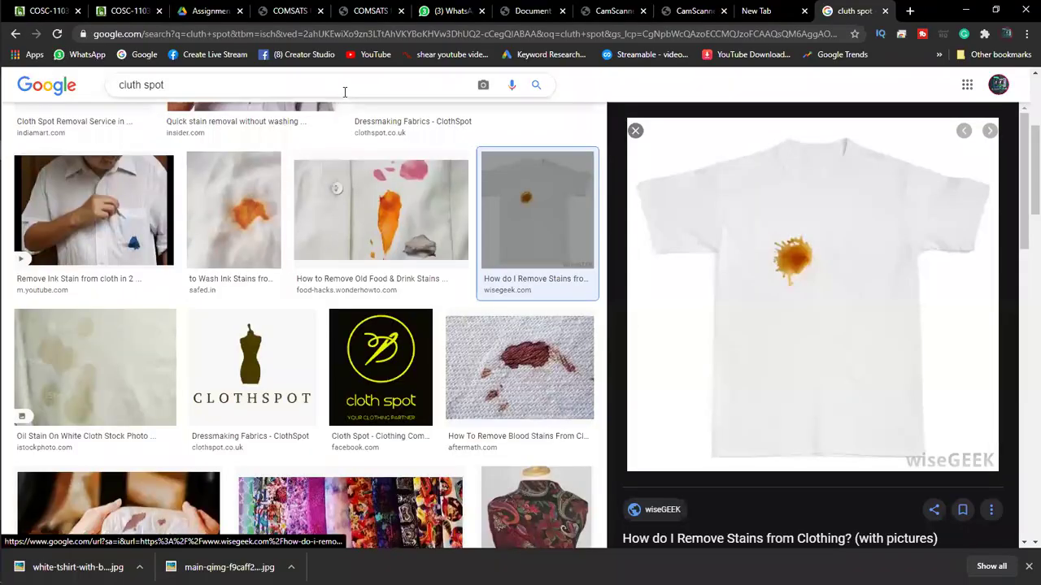
triple_click(346, 85)
text(grase ploote)
key(Return)
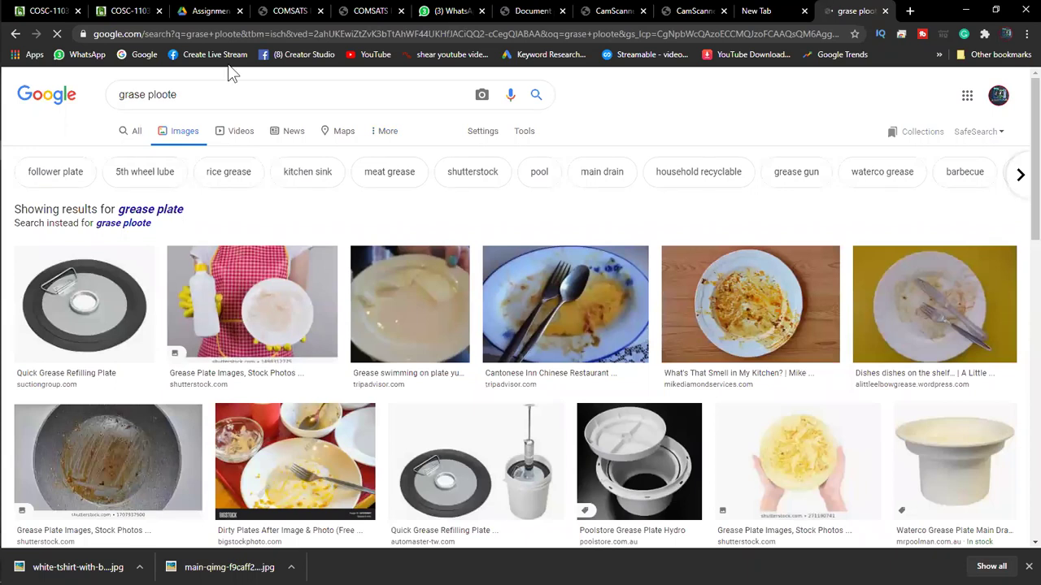
click(194, 97)
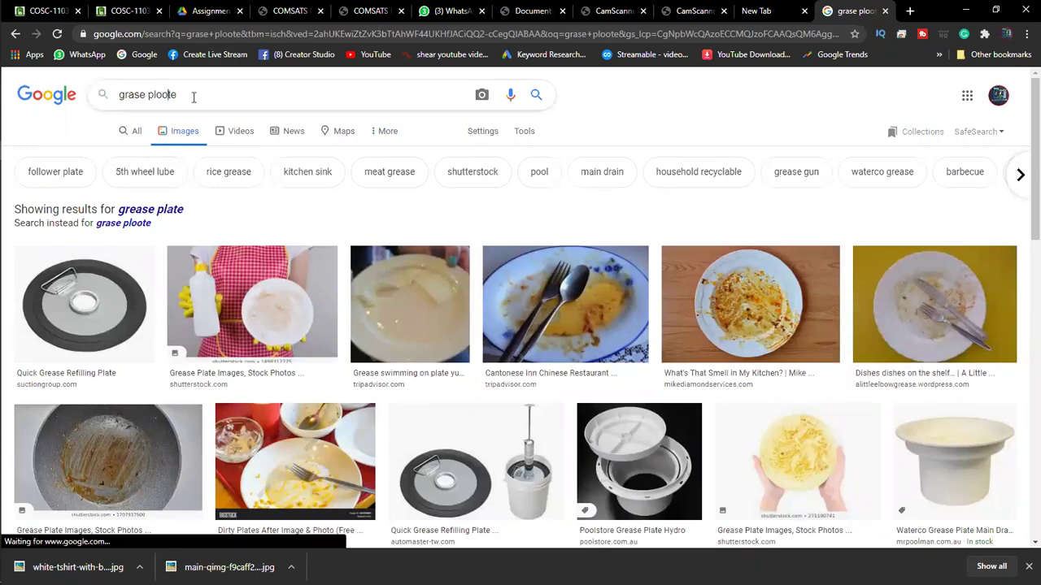
key(Return)
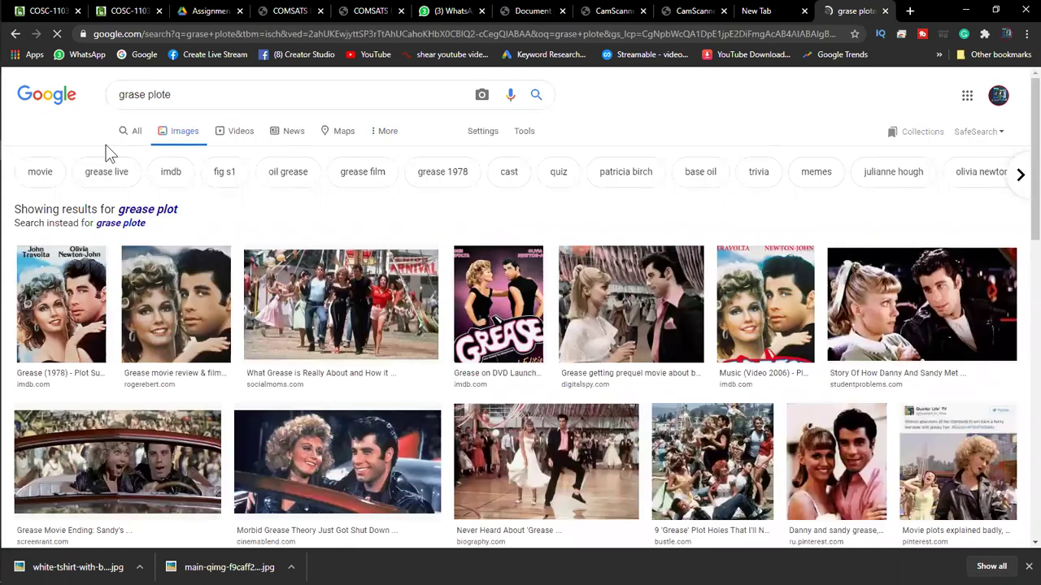
- From the Google homepage, search for 'grass' and show the image results
click(69, 102)
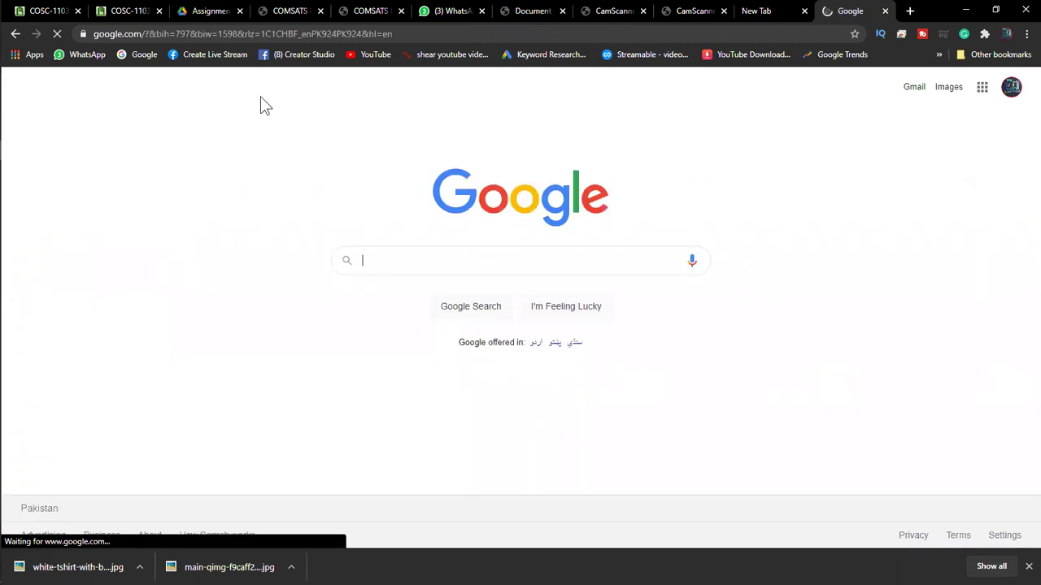
text(t)
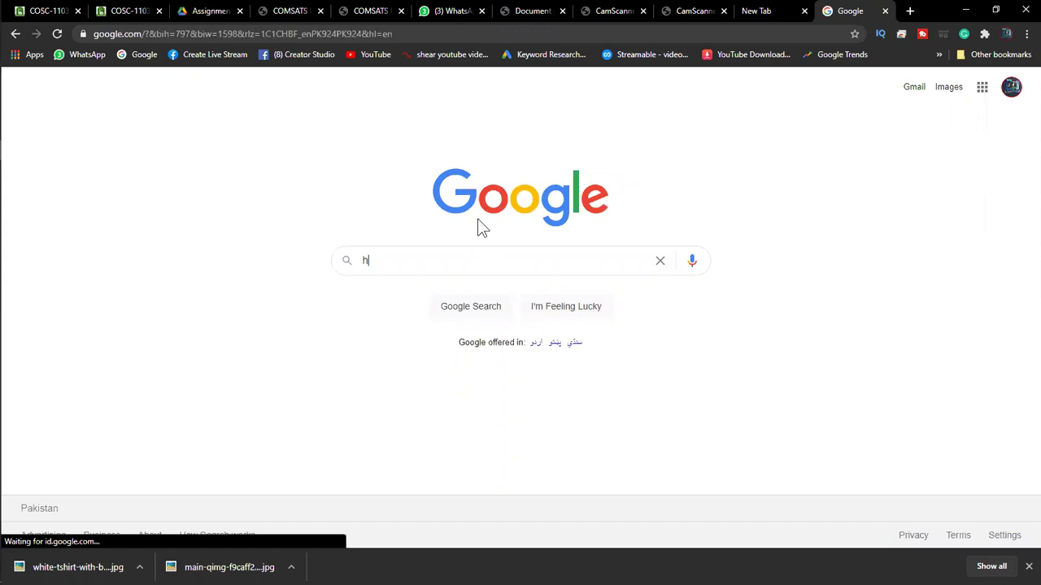
key(BackSpace)
text(grass)
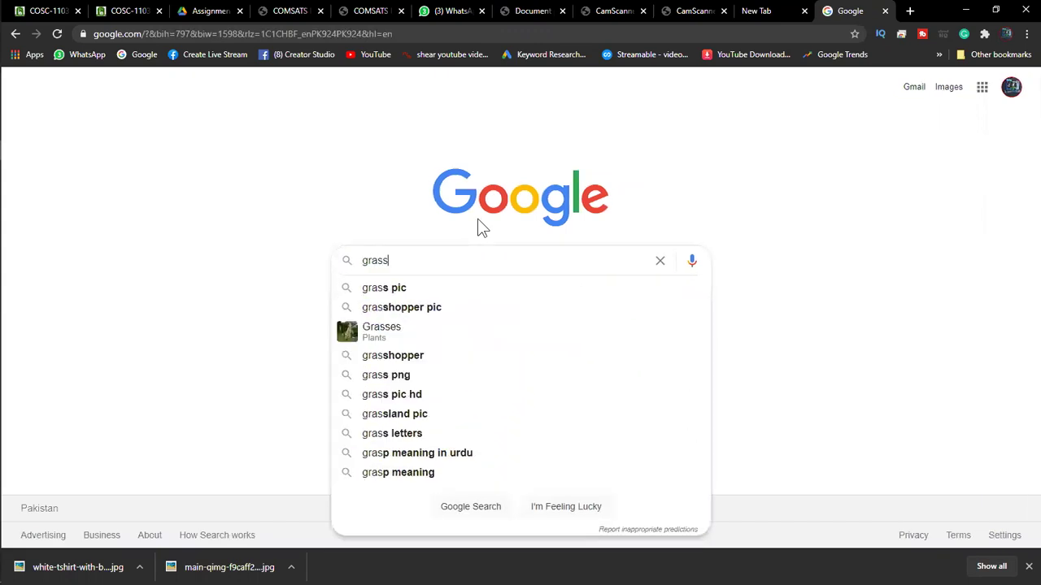
key(Return)
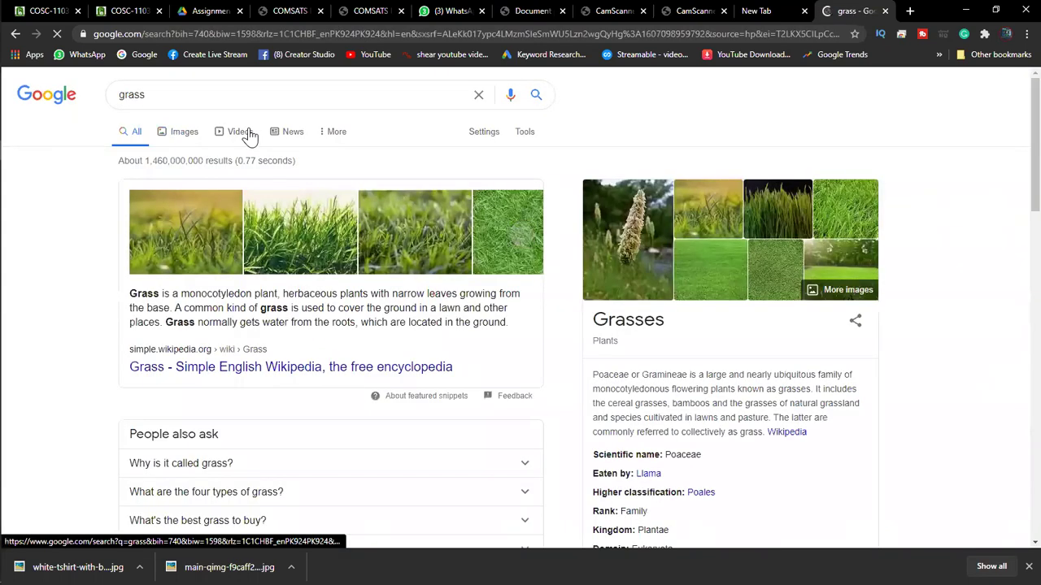
click(186, 135)
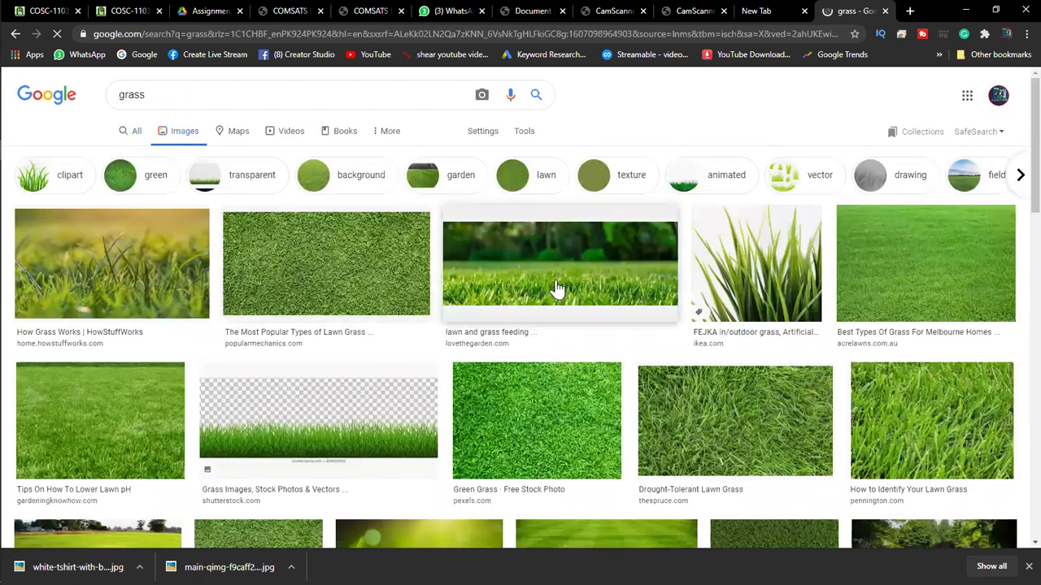
- Copy the striped lawn photo and paste it into the T-shirt document as a new layer
scroll(558, 289, down, 2)
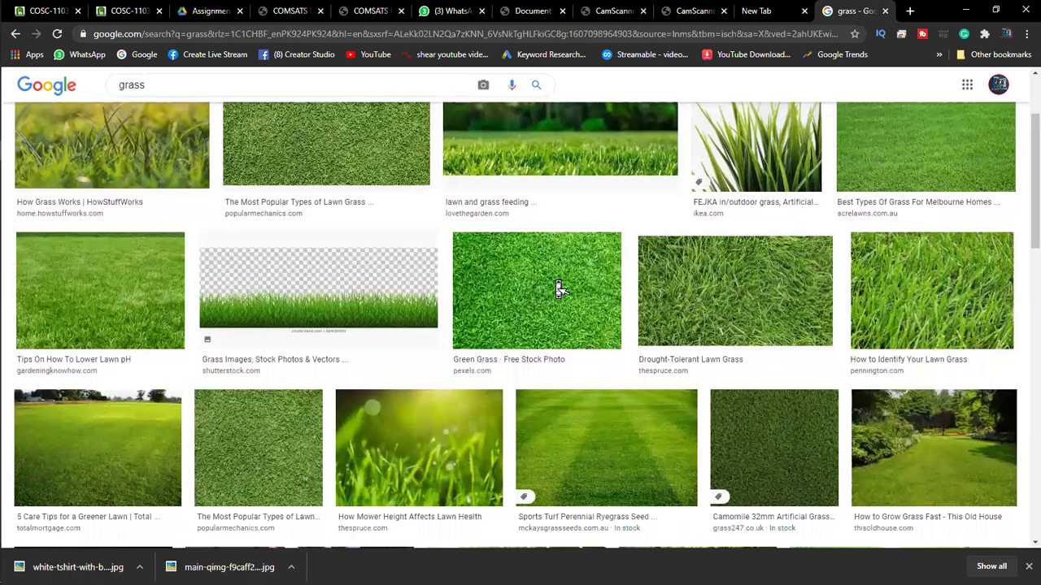
scroll(558, 289, down, 3)
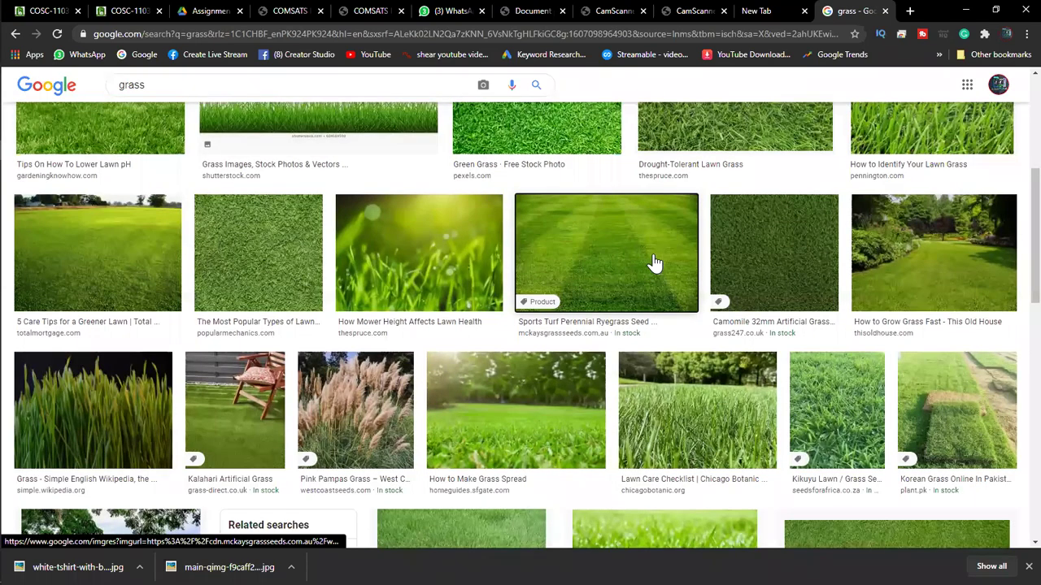
click(654, 262)
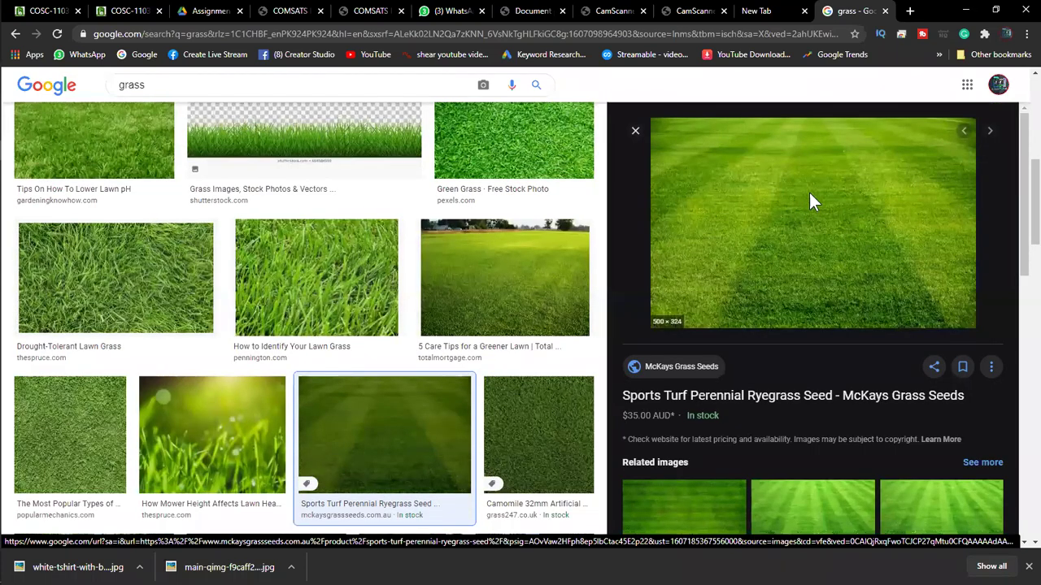
right_click(810, 194)
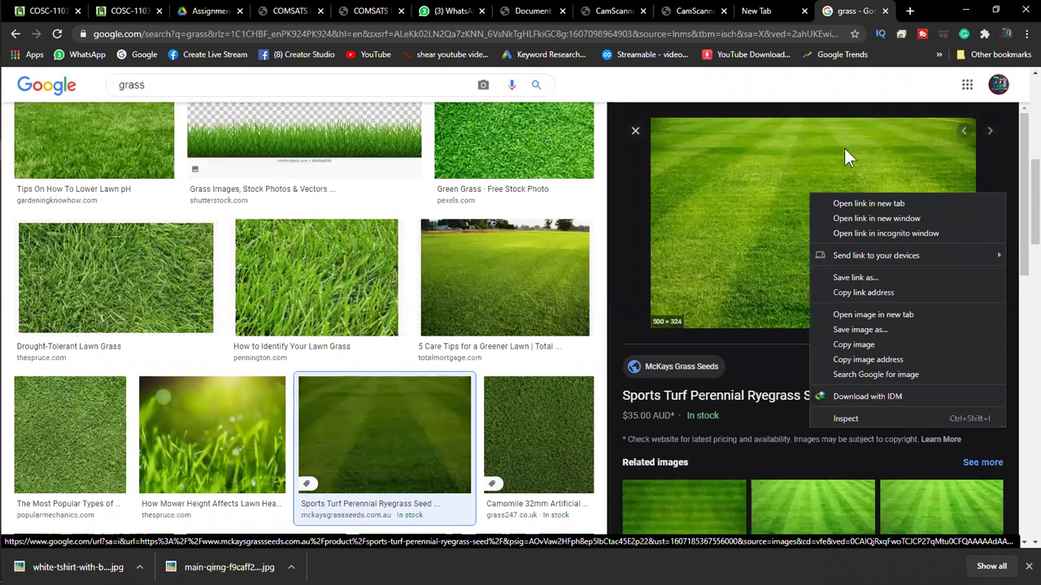
click(861, 341)
key(alt+Tab)
key(ctrl+v)
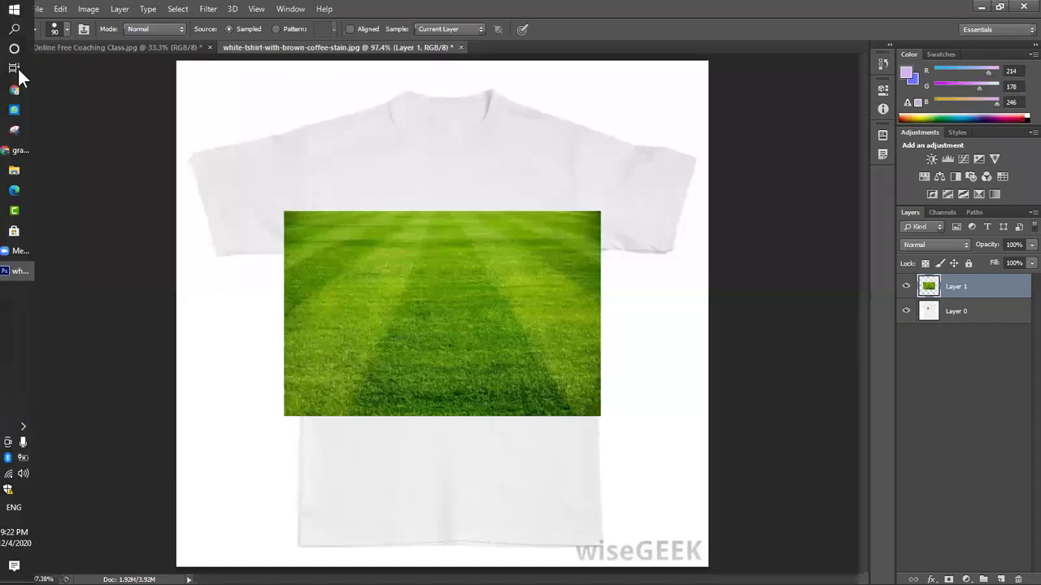
- Free-transform the grass layer proportionally to about 211%, undoing a stray width stretch first
click(16, 67)
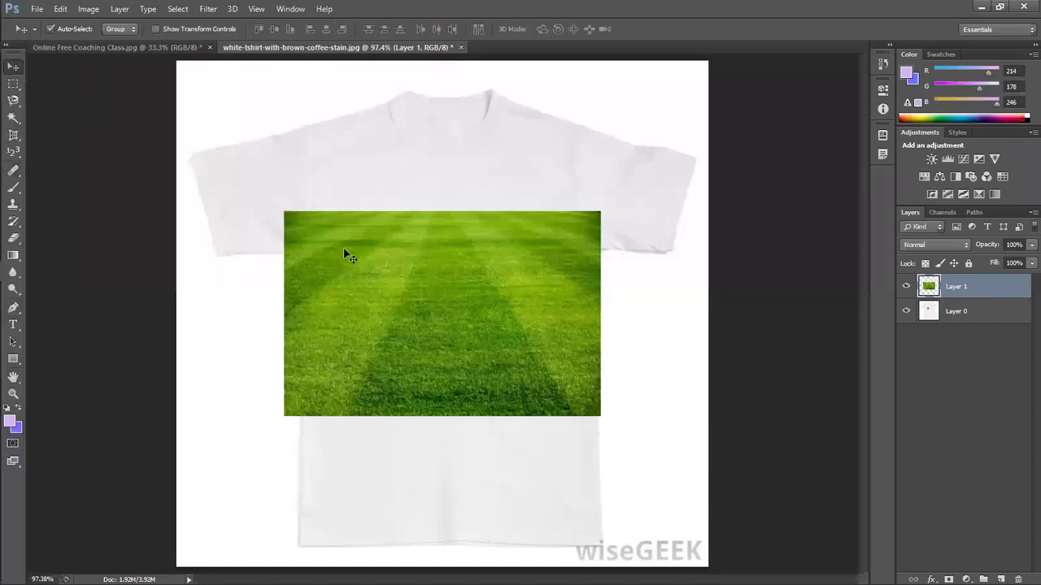
key(ctrl+t)
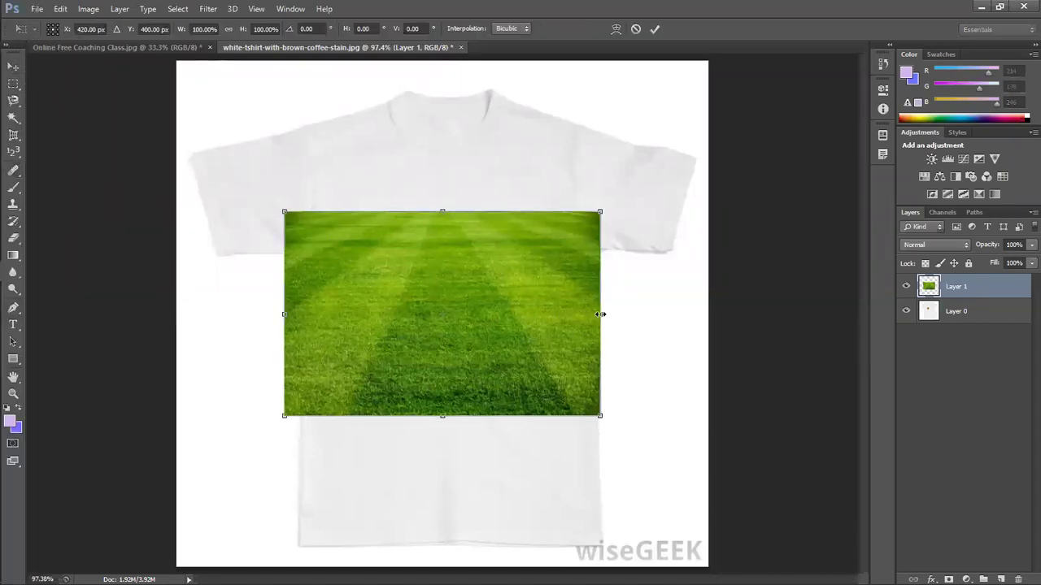
mouse_move(601, 313)
mouse_down()
mouse_move(660, 319)
mouse_move(679, 344)
mouse_up()
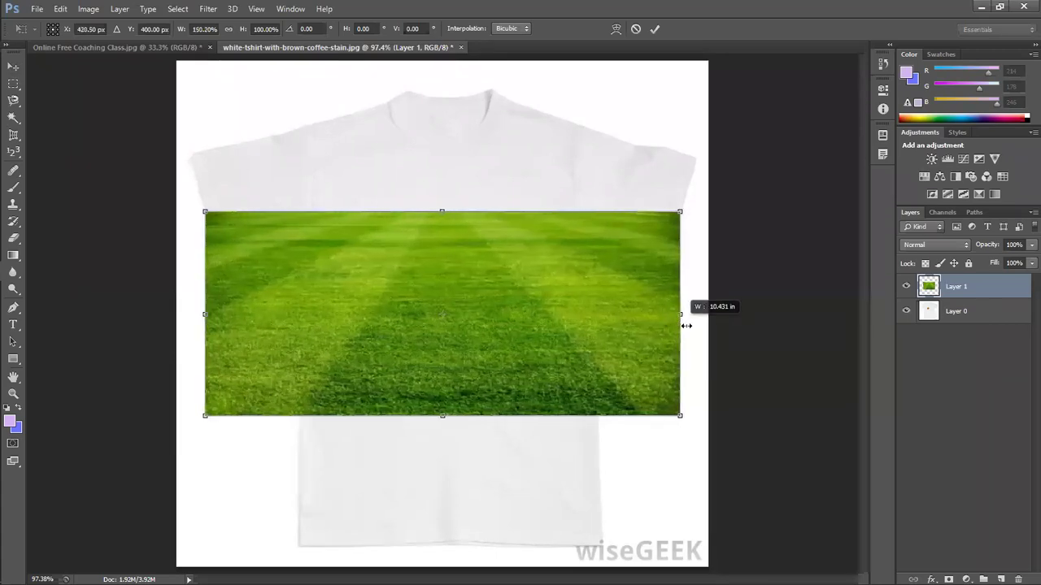
key(ctrl+z)
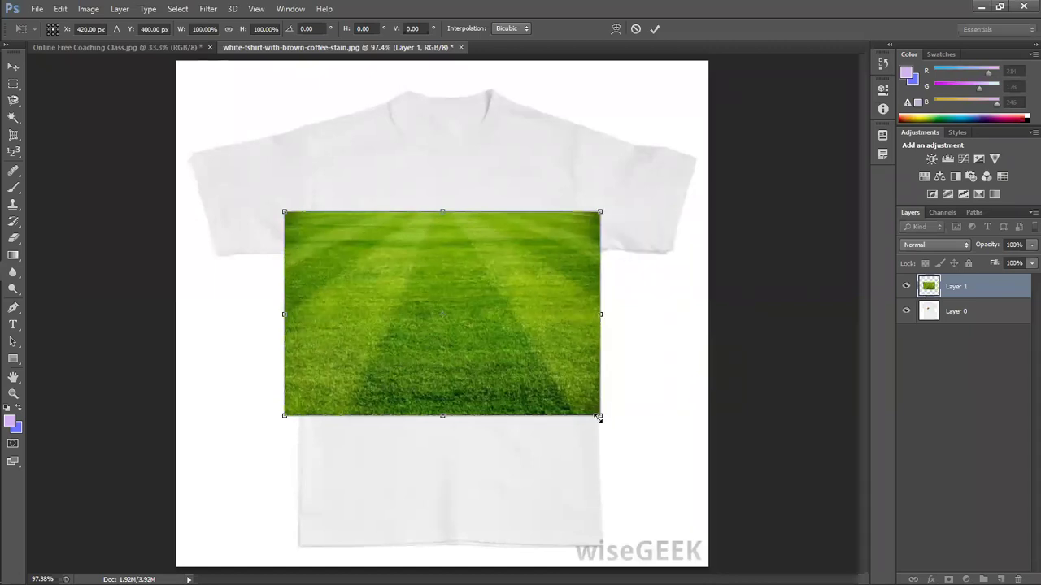
drag(598, 417, 782, 528)
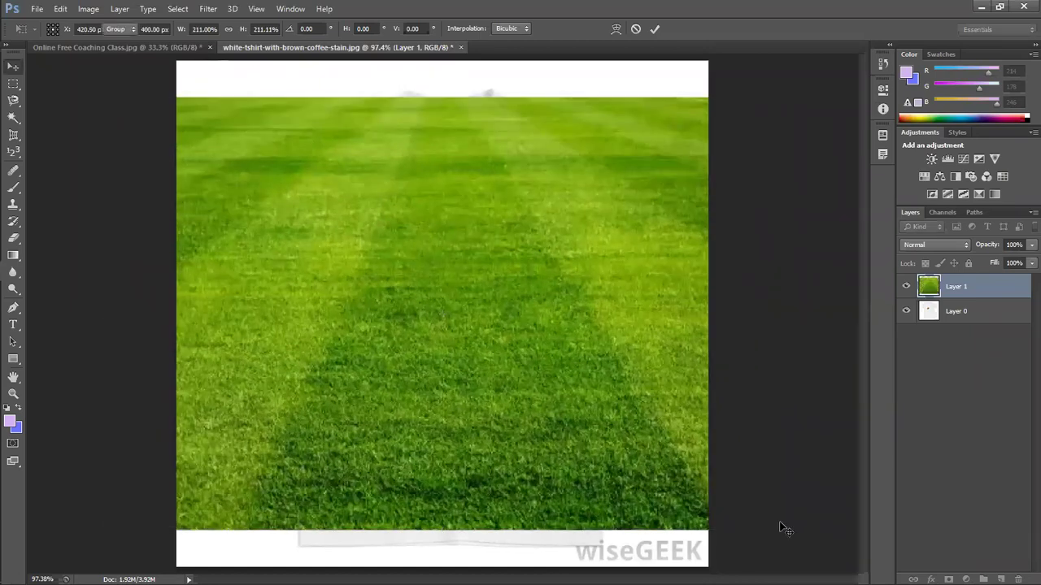
key(Return)
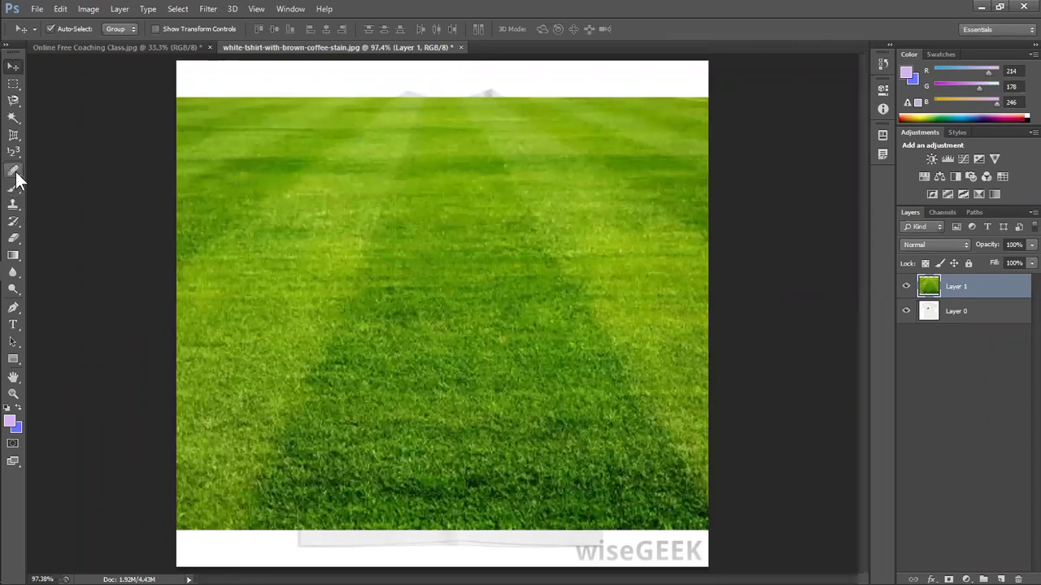
- Switch to the Healing Brush Tool and dismiss the source-point warning twice on the grass
right_click(14, 171)
click(53, 168)
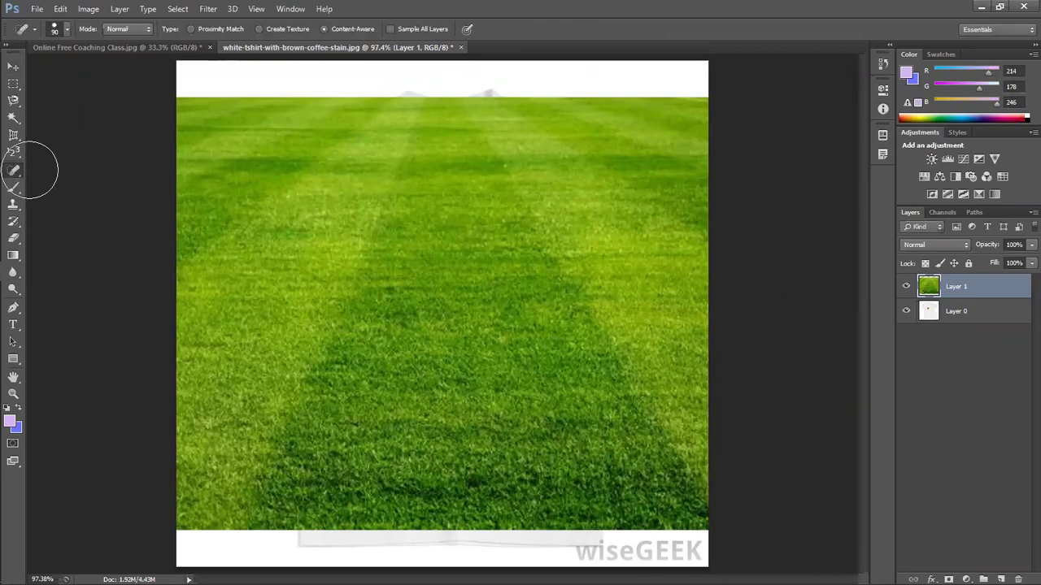
right_click(15, 171)
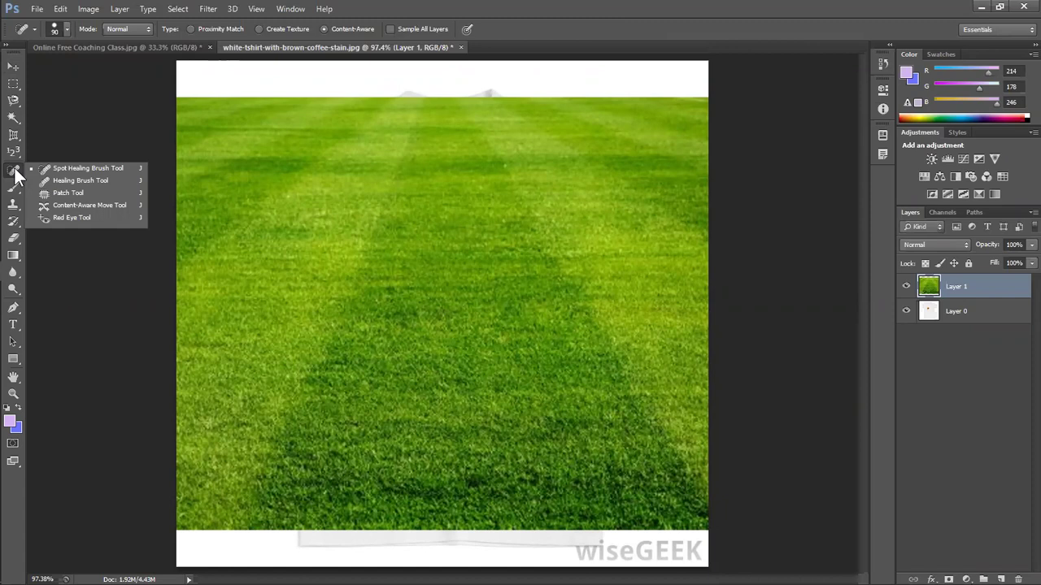
click(89, 180)
click(509, 364)
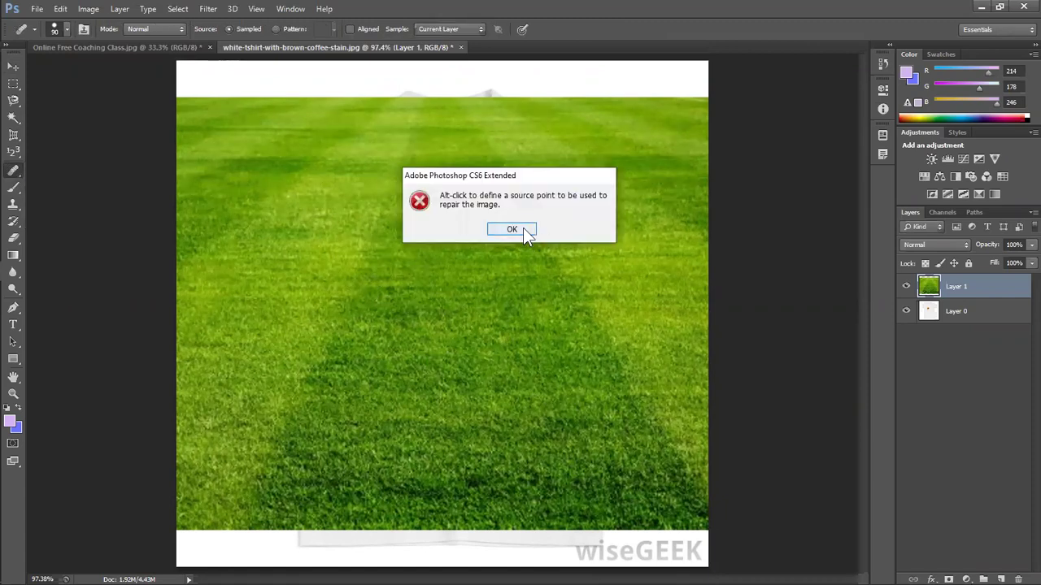
click(523, 228)
click(299, 210)
click(509, 229)
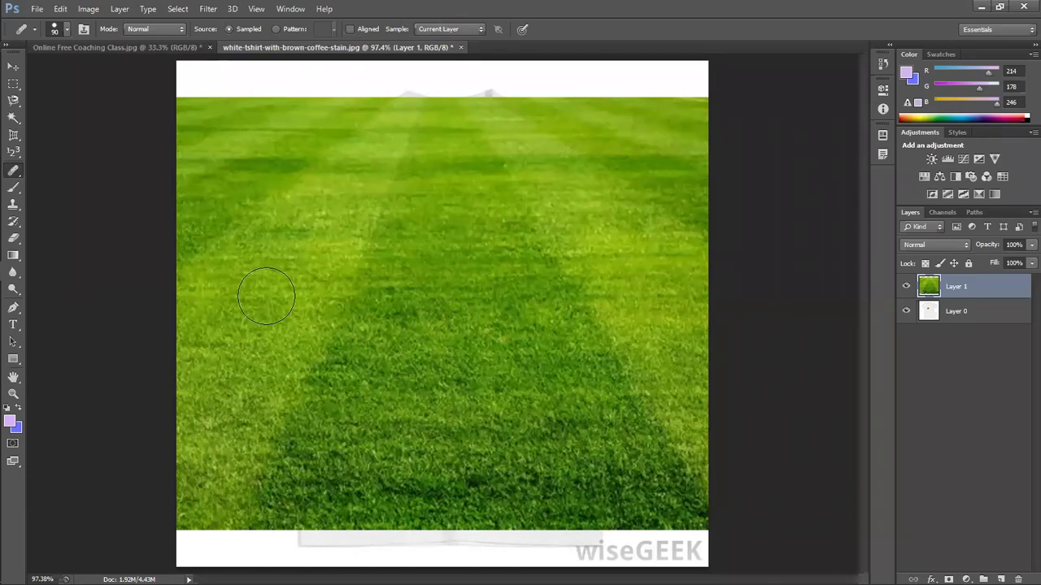
- Sample grass with the Healing Brush and paint over the central light patch until it matches the dark stripe
alt+click(265, 296)
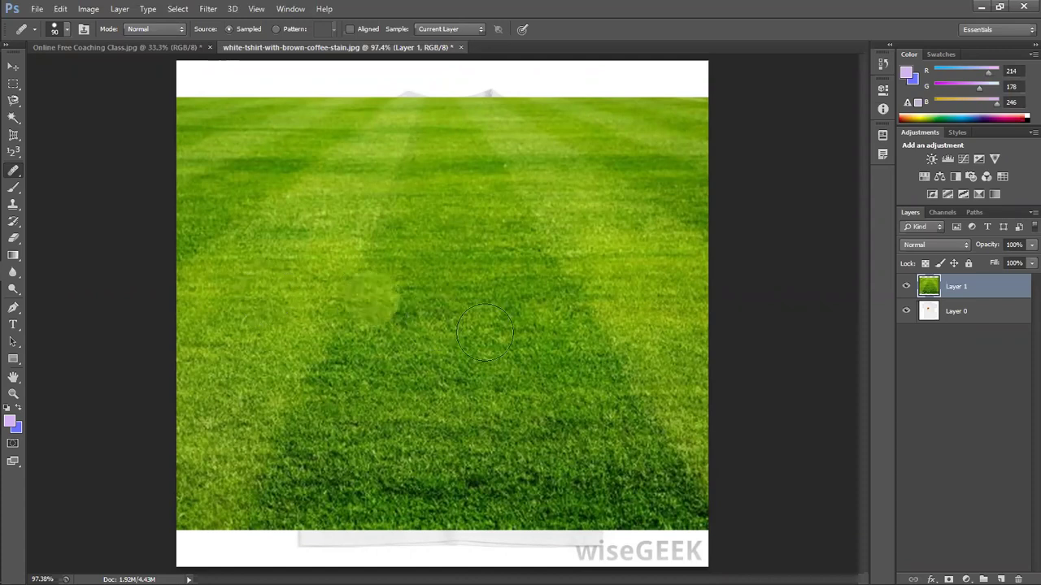
drag(514, 339, 520, 345)
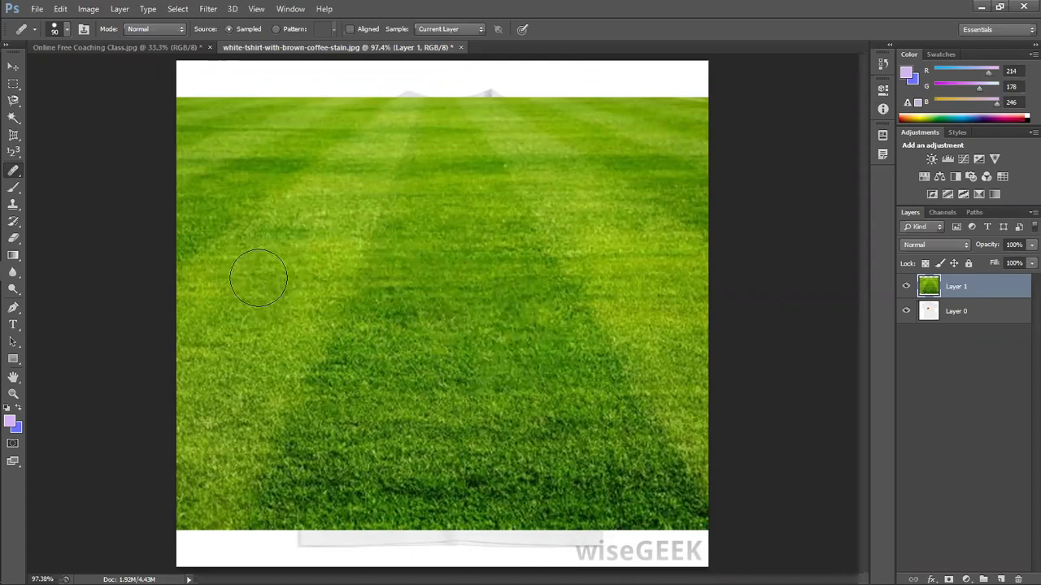
mouse_move(493, 386)
mouse_down()
mouse_move(521, 395)
mouse_move(483, 400)
mouse_move(515, 376)
mouse_move(508, 396)
mouse_move(524, 367)
mouse_move(478, 383)
mouse_move(516, 381)
mouse_up()
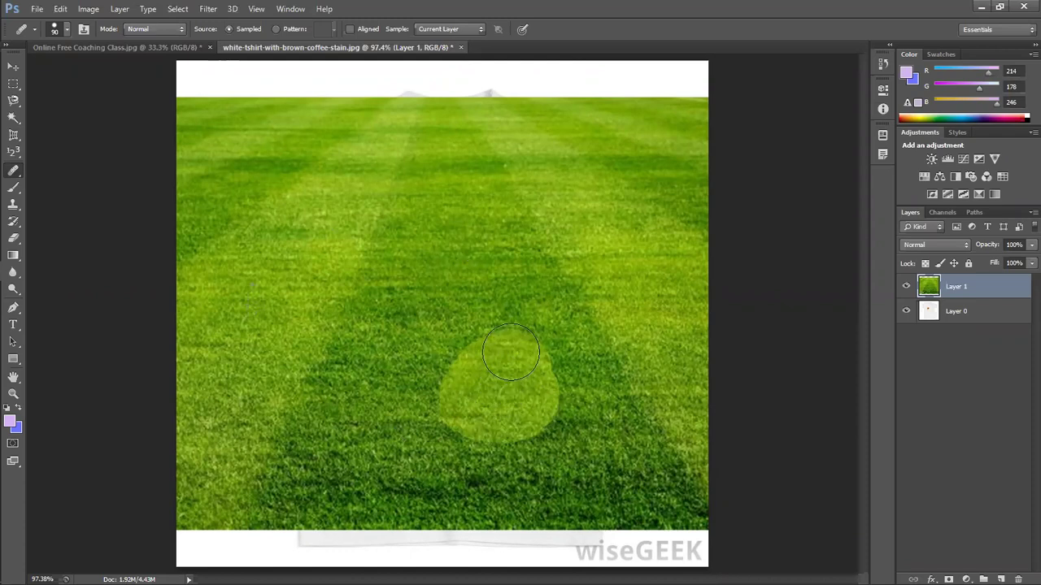
drag(509, 350, 487, 329)
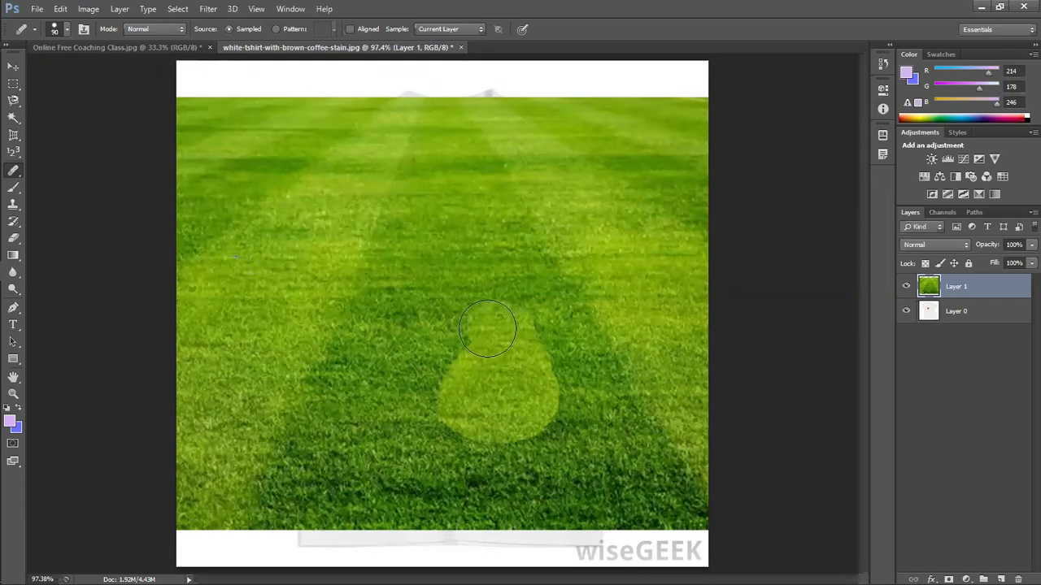
mouse_move(487, 329)
mouse_down()
mouse_move(523, 425)
mouse_move(506, 383)
mouse_up()
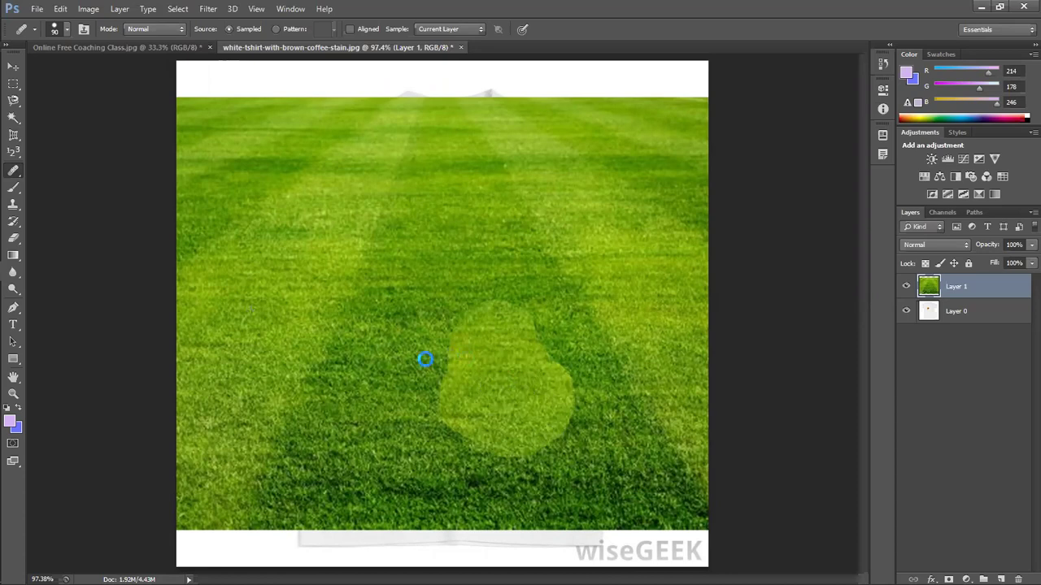
drag(340, 478, 315, 475)
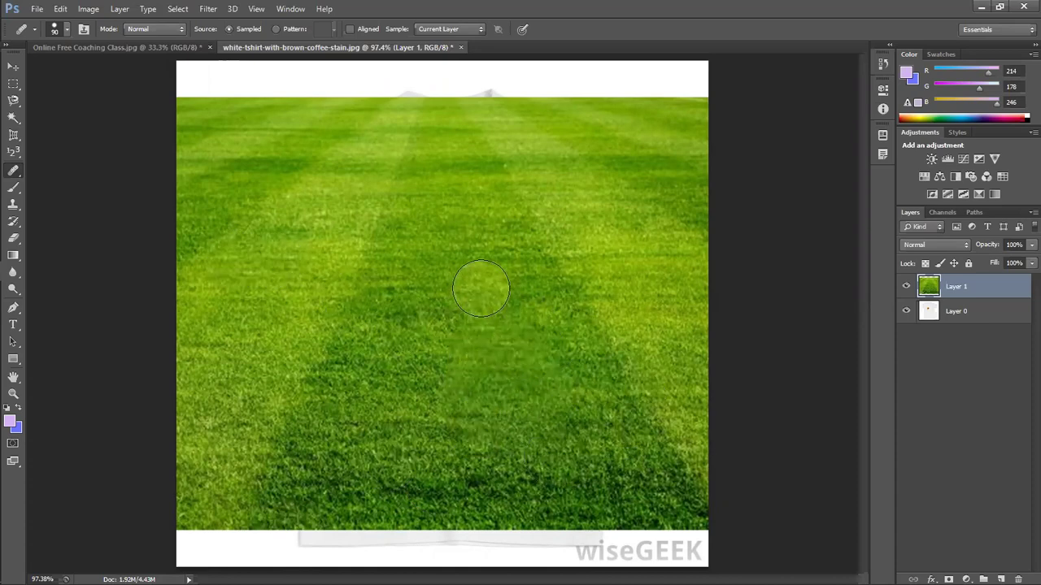
- Switch to the Clone Stamp Tool and clone grass over the lower centre of the field
right_click(18, 172)
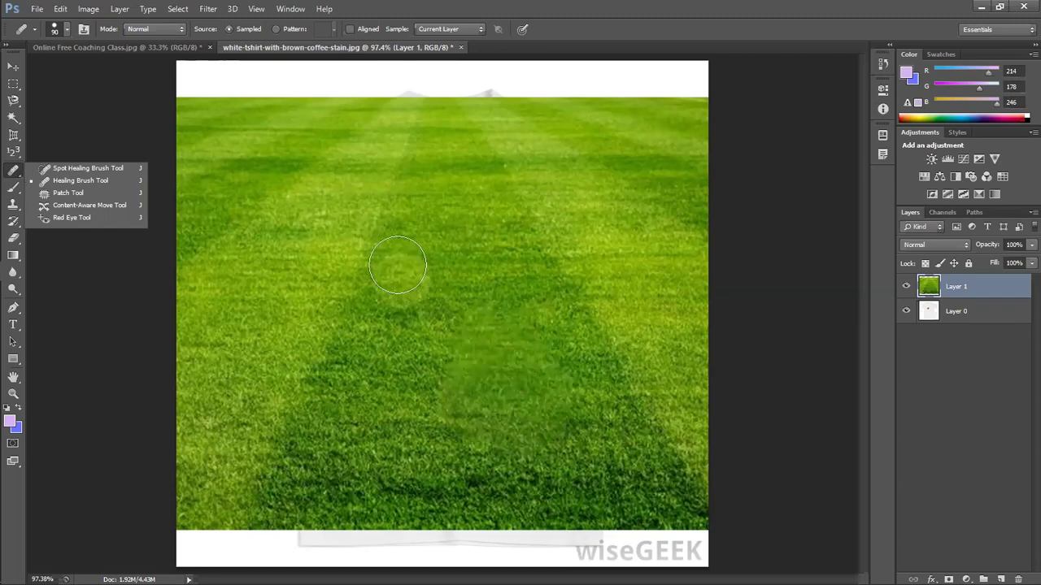
click(13, 213)
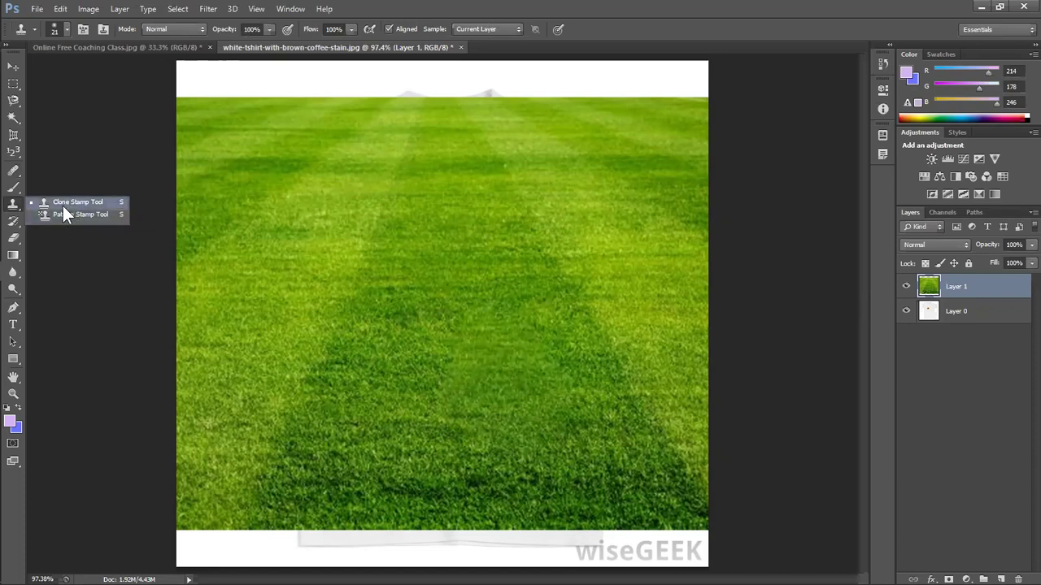
click(75, 203)
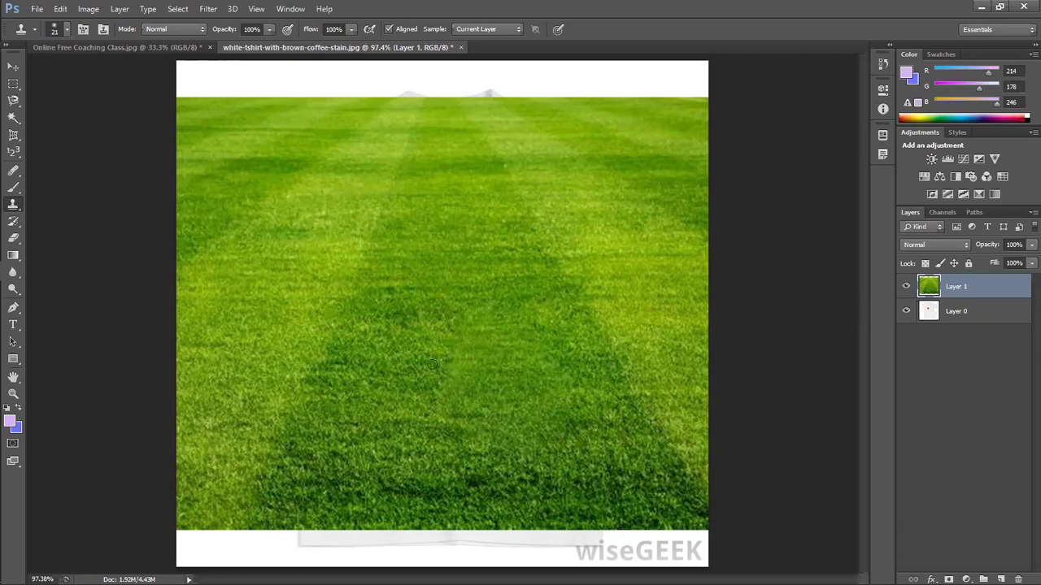
drag(583, 409, 494, 290)
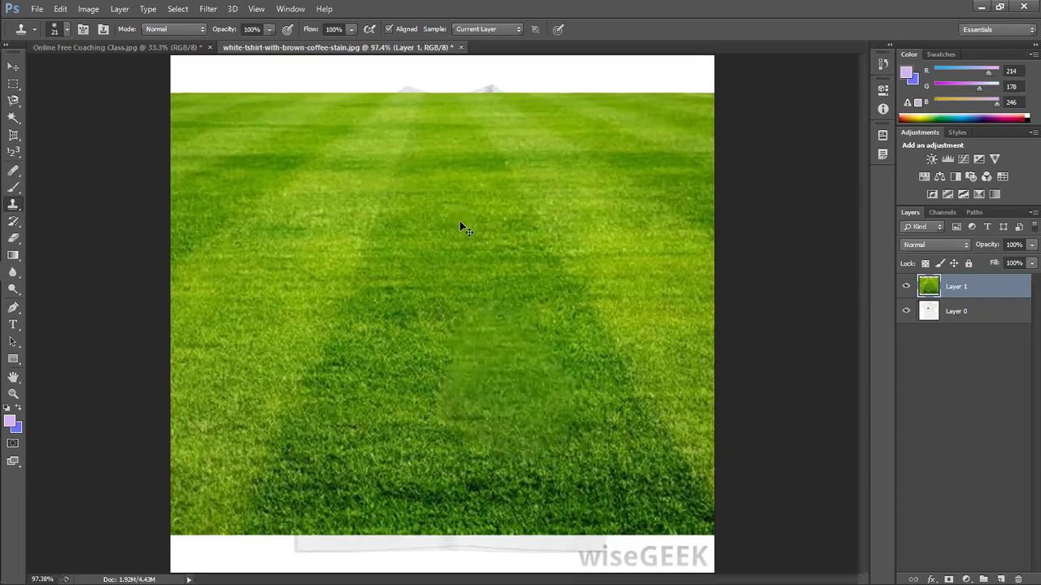
- Inspect the grass at 100% zoom and look through the healing tools flyout
key(ctrl+1)
scroll(460, 229, down, 2)
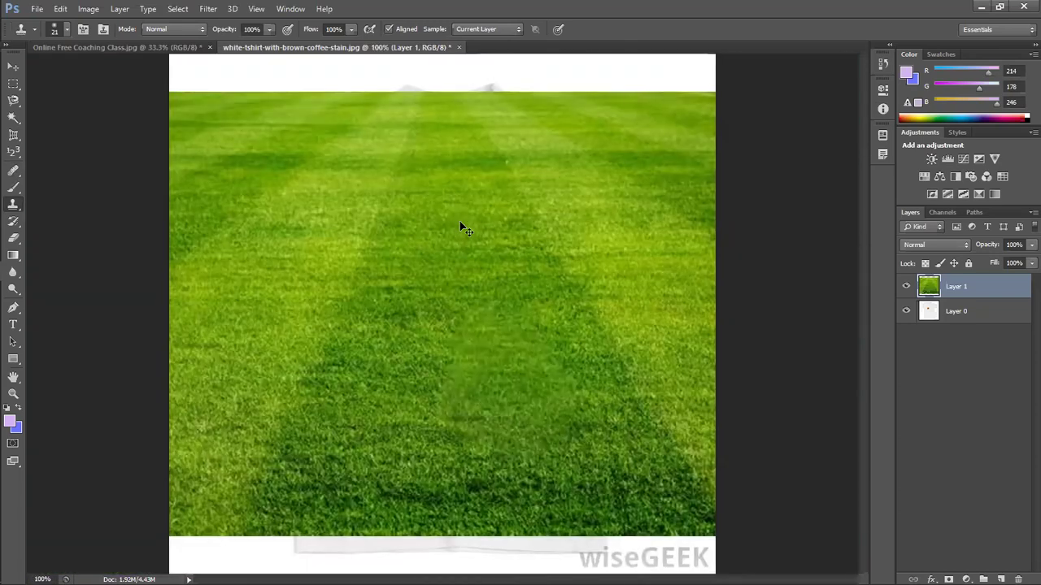
click(20, 173)
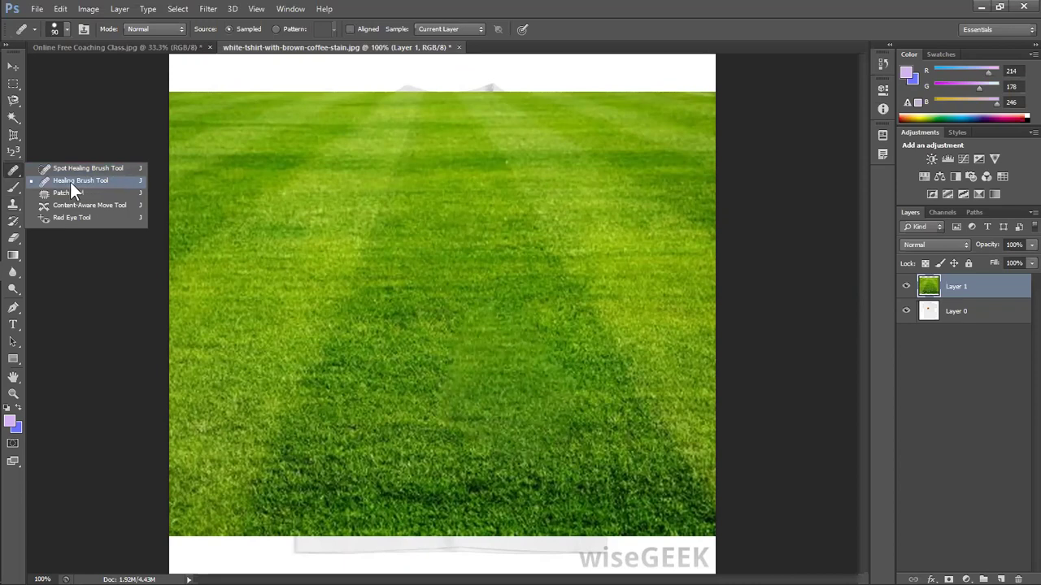
click(14, 208)
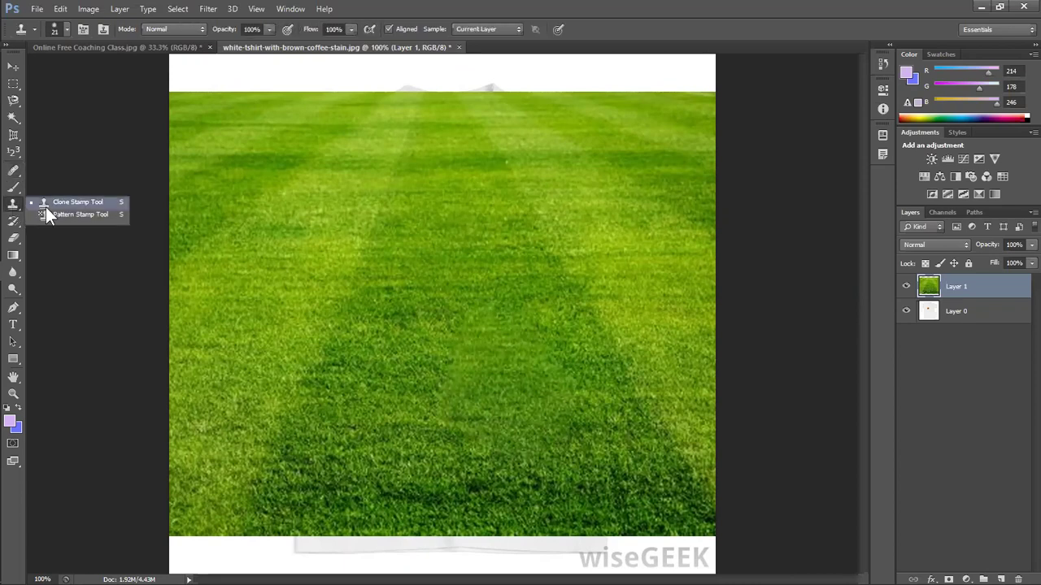
click(14, 173)
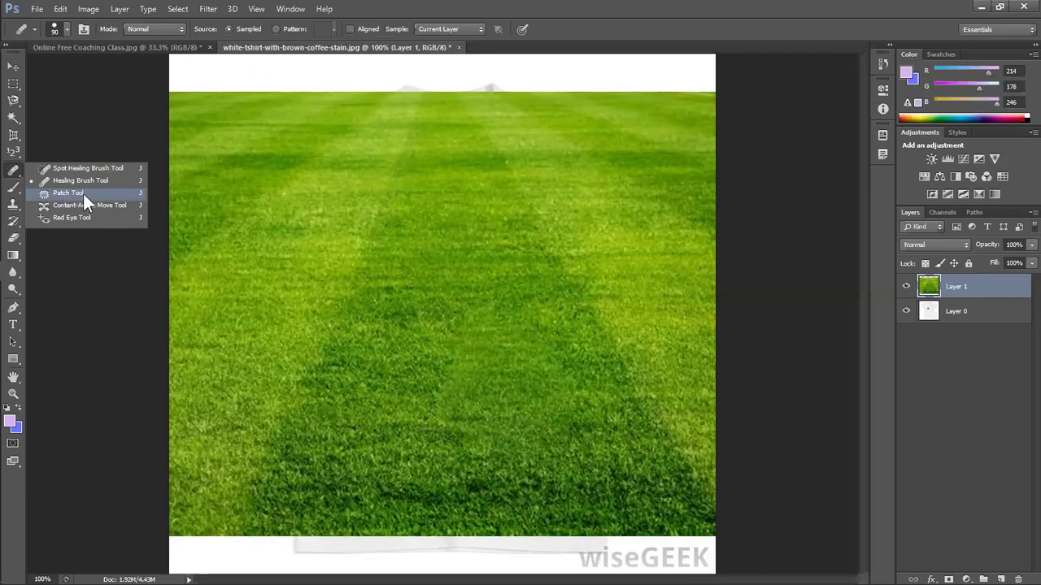
- Select the Patch Tool, glance at Online Free Coaching Class.jpg, and return to the grass image
click(68, 194)
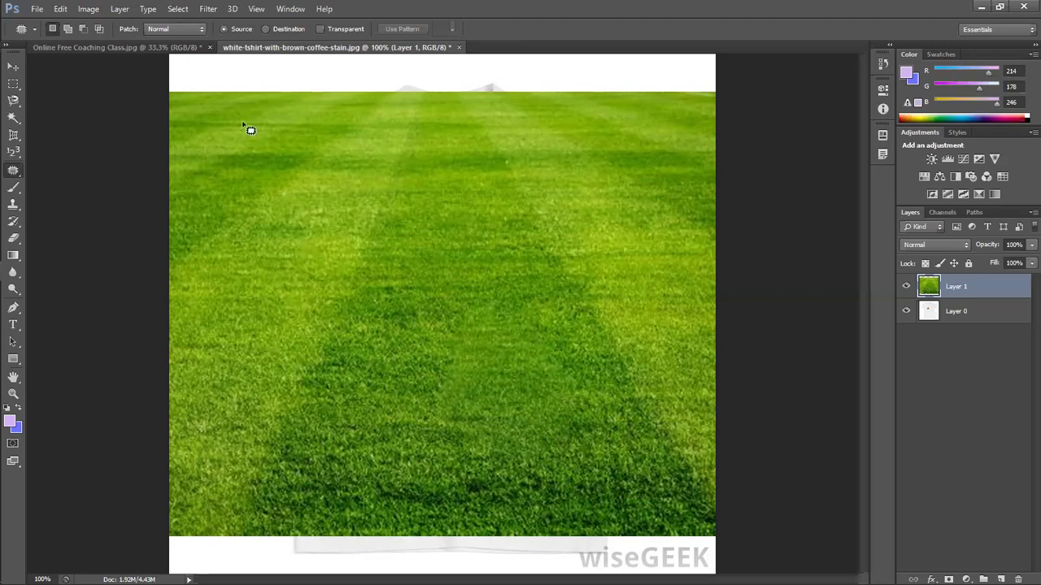
click(175, 49)
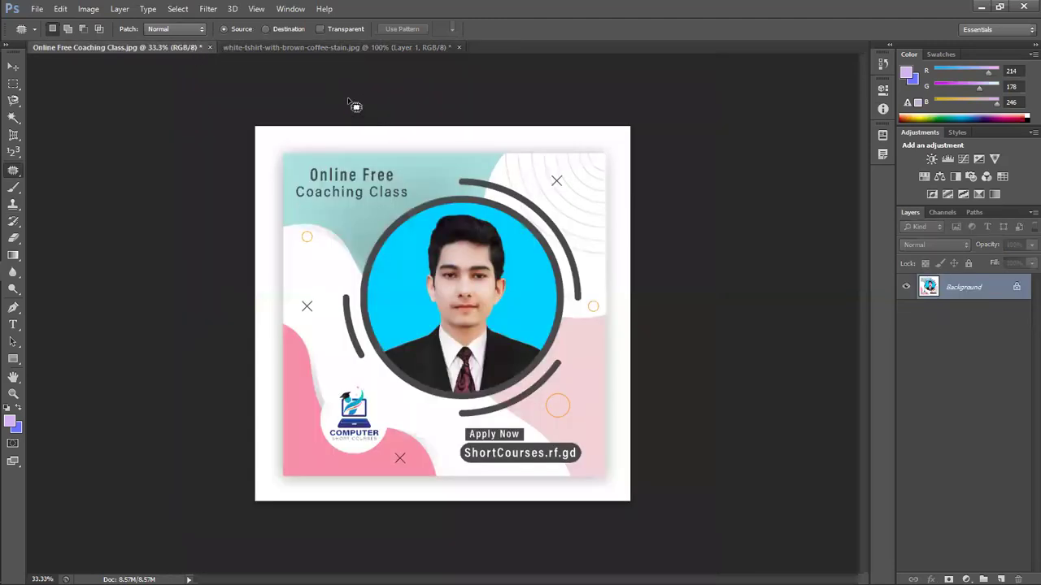
click(304, 47)
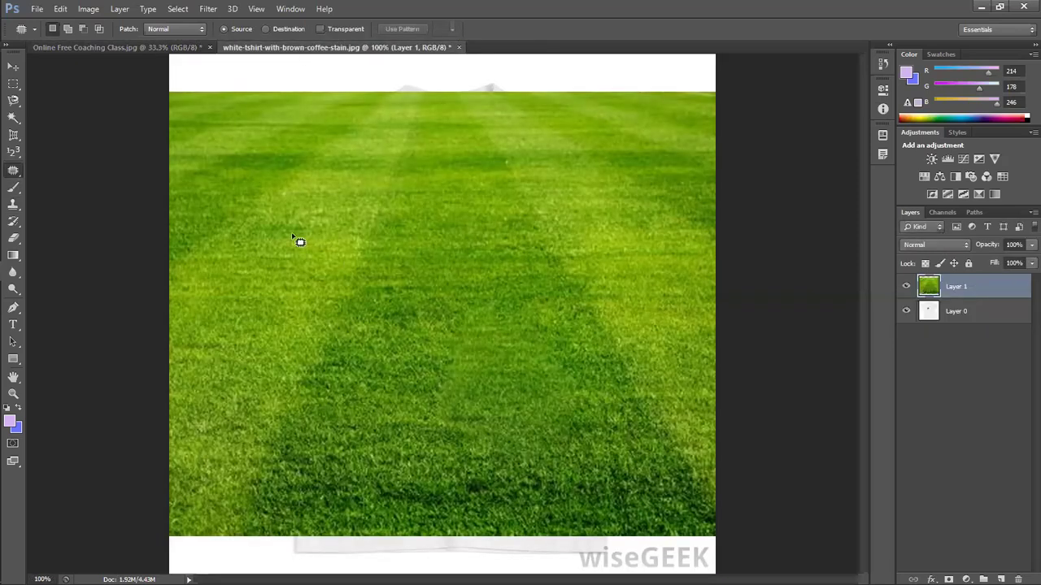
key(ctrl+plus)
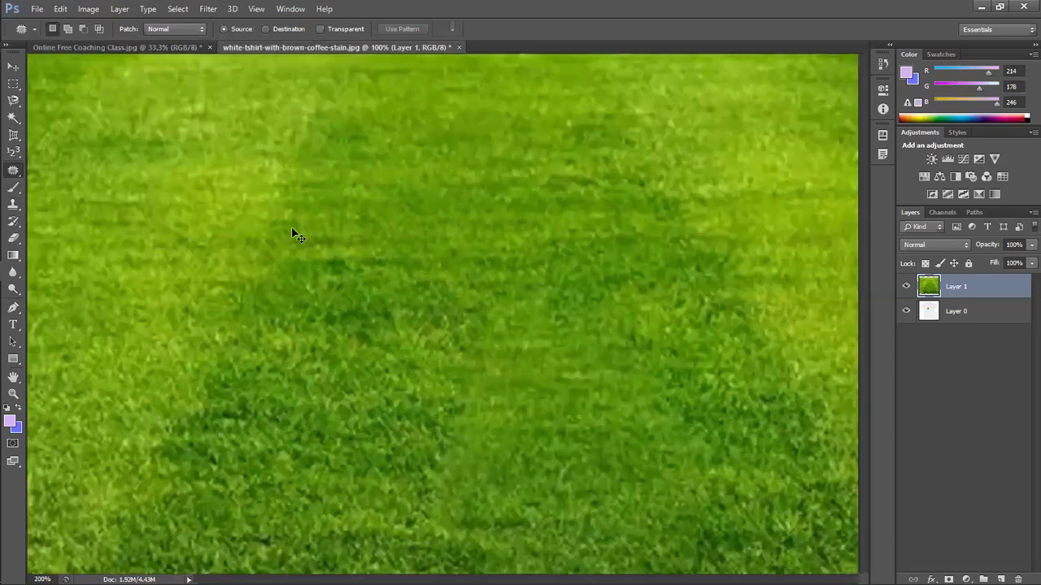
key(ctrl+minus)
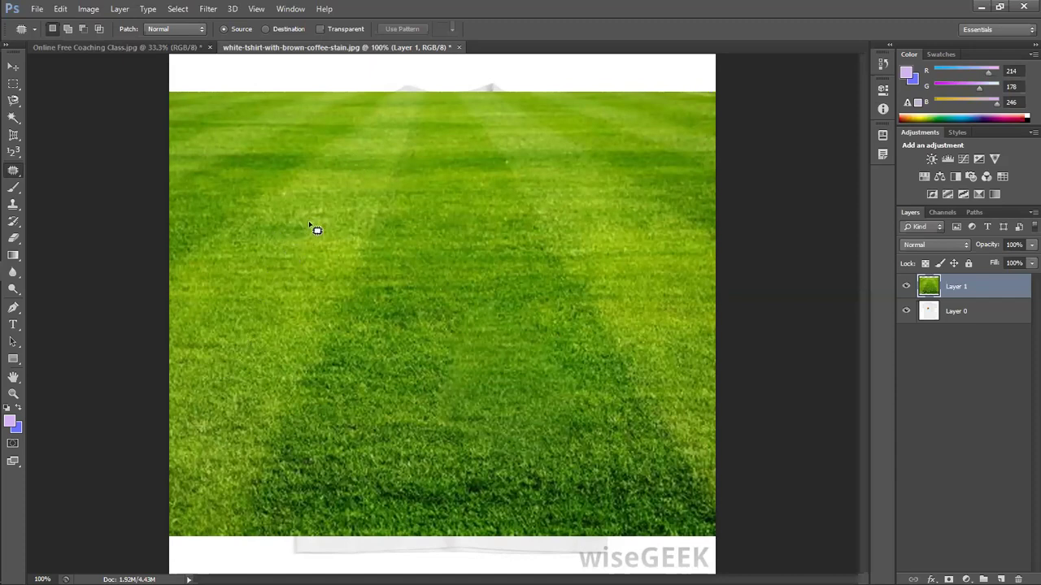
- Patch a small left-side grass area with grass sampled nearby, then deselect
drag(248, 235, 312, 226)
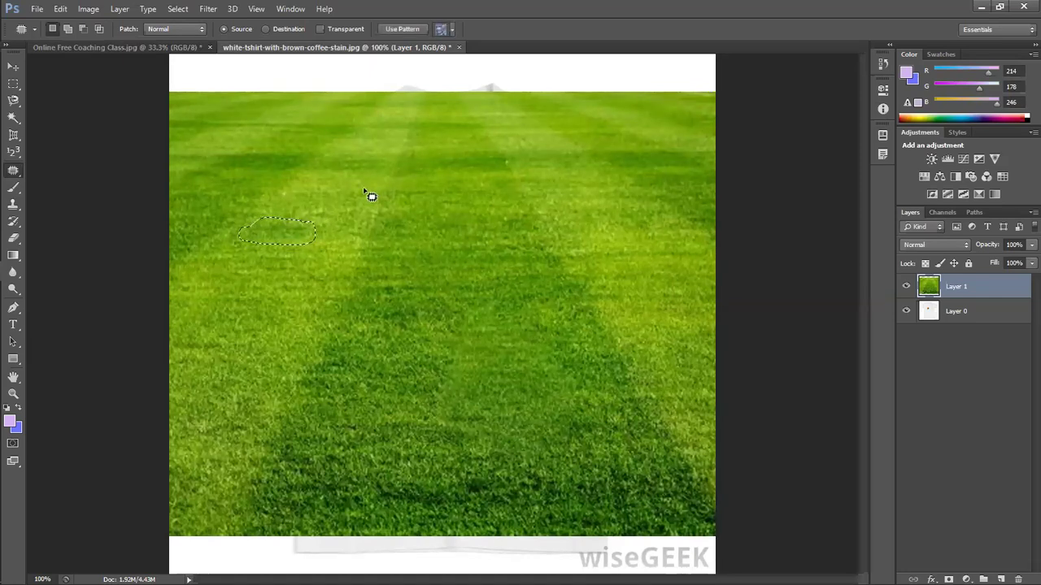
mouse_move(284, 240)
mouse_down()
mouse_move(248, 309)
mouse_move(280, 310)
mouse_move(267, 294)
mouse_up()
mouse_move(267, 294)
mouse_down()
mouse_move(417, 313)
mouse_move(263, 294)
mouse_move(240, 331)
mouse_move(246, 311)
mouse_move(288, 366)
mouse_move(431, 375)
mouse_move(447, 293)
mouse_move(444, 156)
mouse_move(422, 122)
mouse_move(378, 144)
mouse_move(247, 306)
mouse_move(279, 248)
mouse_move(242, 320)
mouse_move(241, 302)
mouse_move(236, 343)
mouse_move(255, 287)
mouse_up()
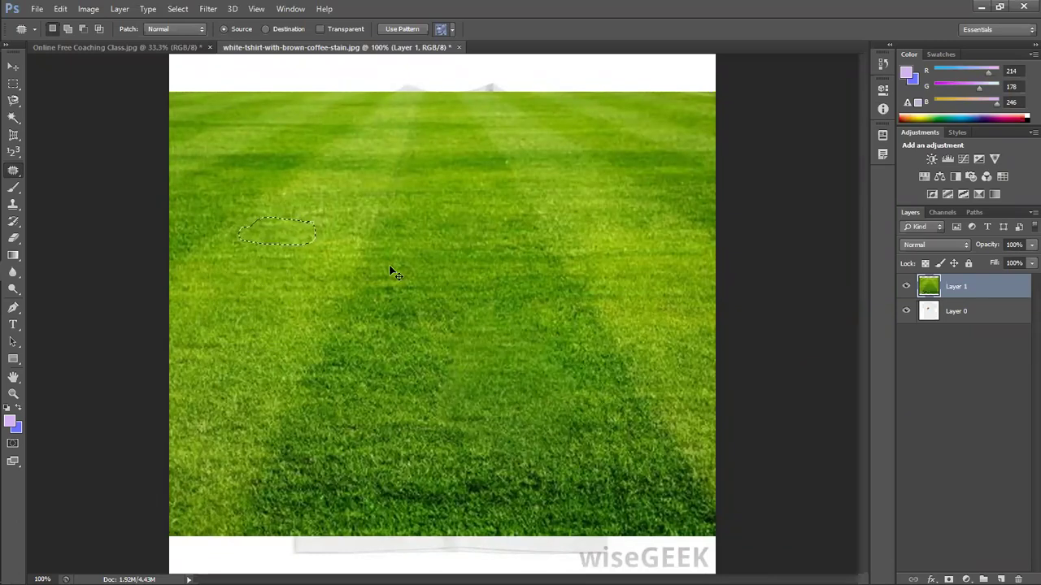
key(ctrl+d)
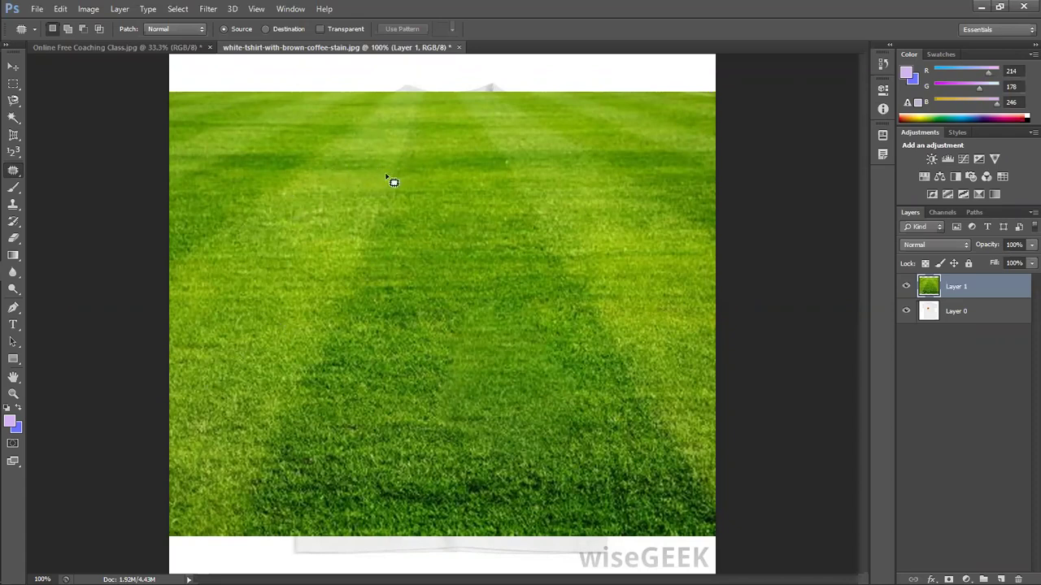
- Patch three small spots in the upper-left grass, deselecting after each
mouse_move(397, 157)
mouse_down()
mouse_move(304, 172)
mouse_move(397, 186)
mouse_up()
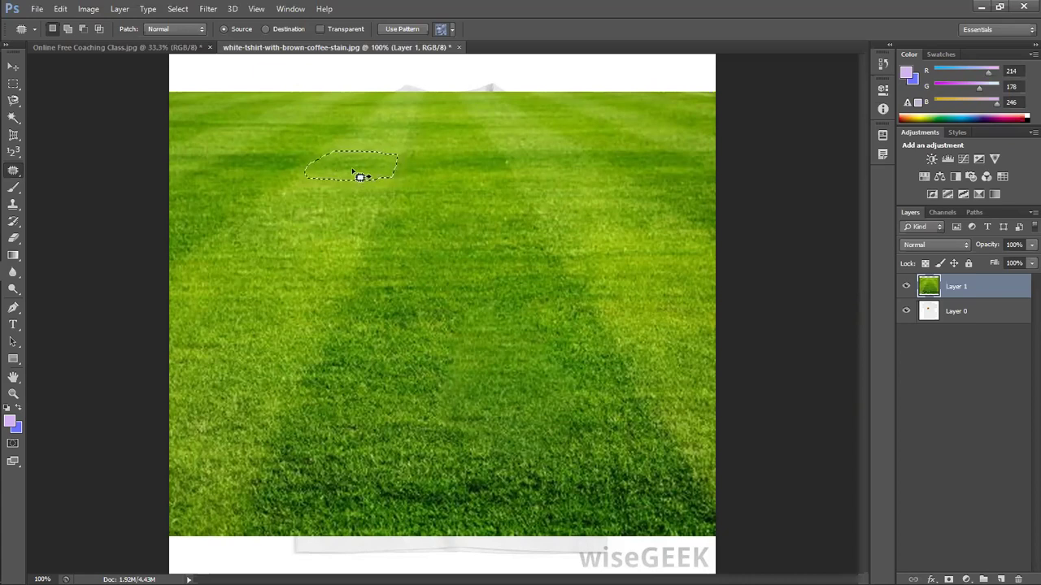
drag(362, 166, 310, 225)
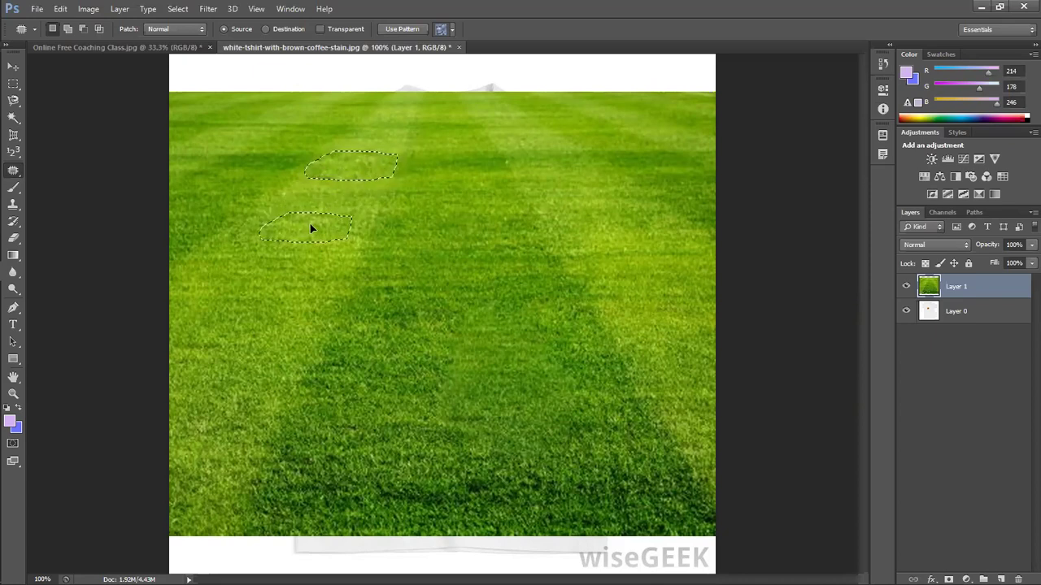
key(ctrl+d)
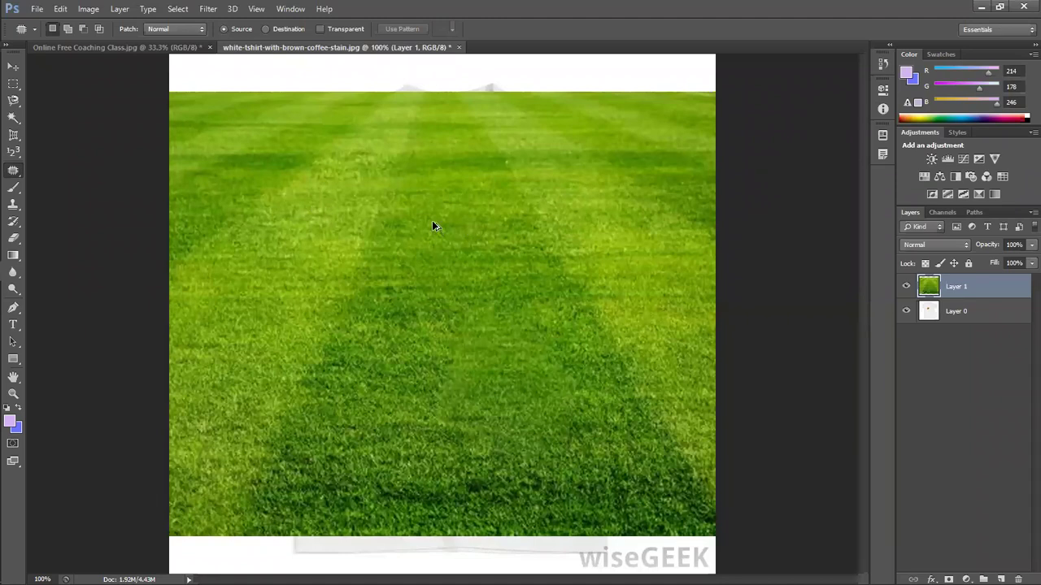
drag(307, 166, 397, 158)
key(ctrl+d)
drag(252, 221, 248, 224)
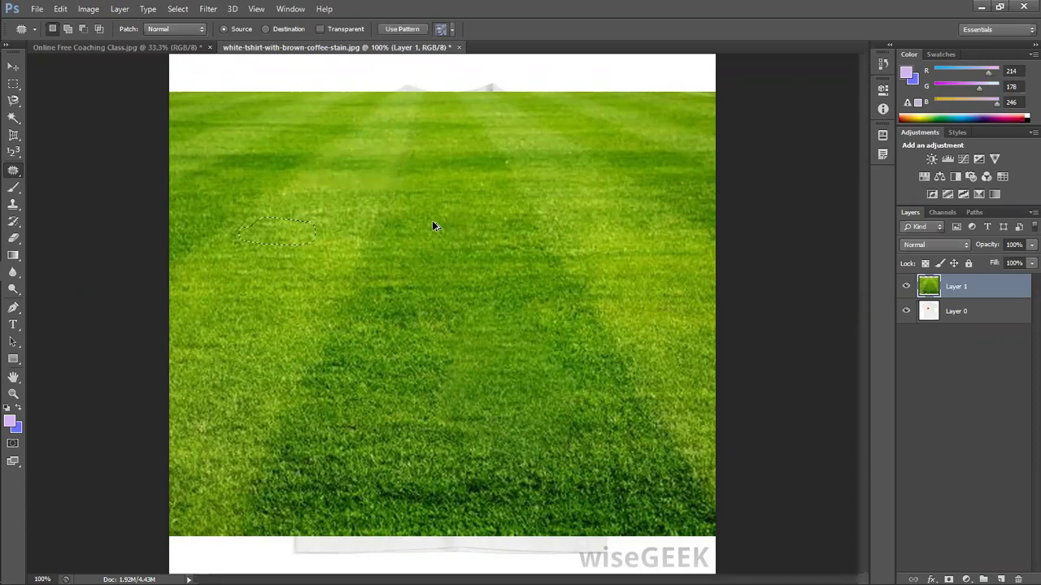
key(ctrl+d)
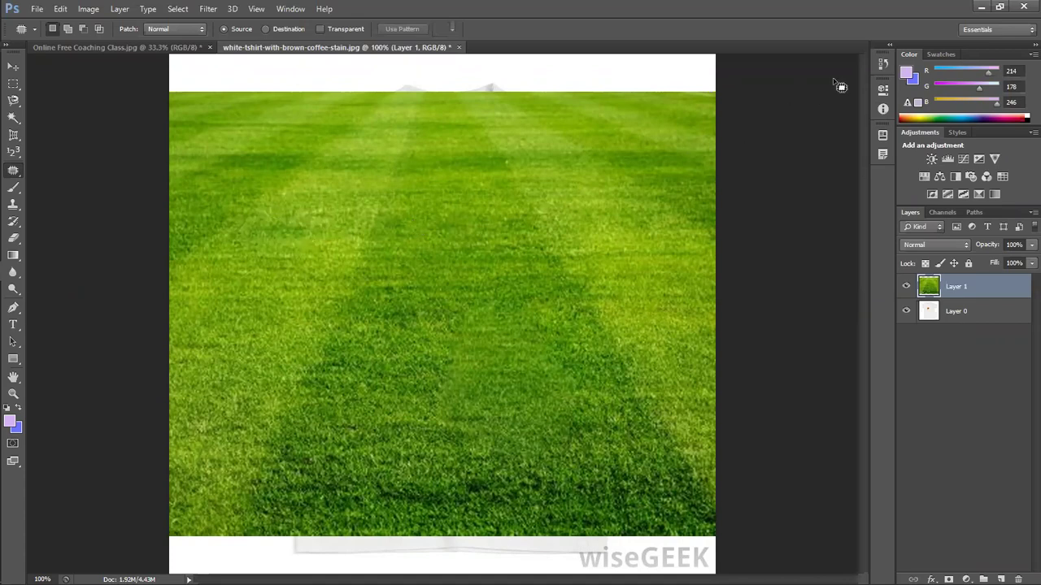
- Use the History panel to revert the image to before the healing edits
click(882, 64)
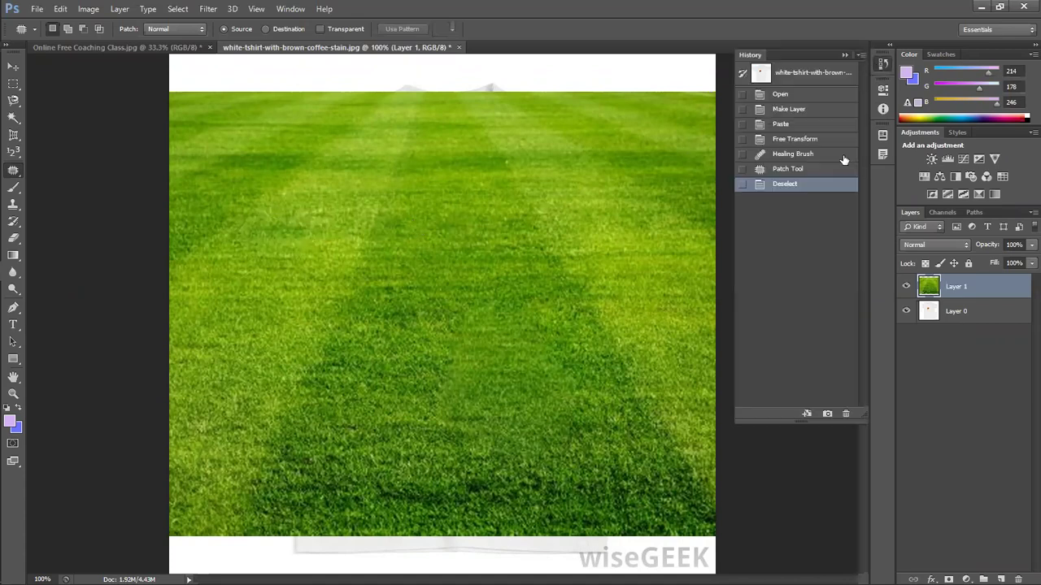
click(794, 169)
click(795, 139)
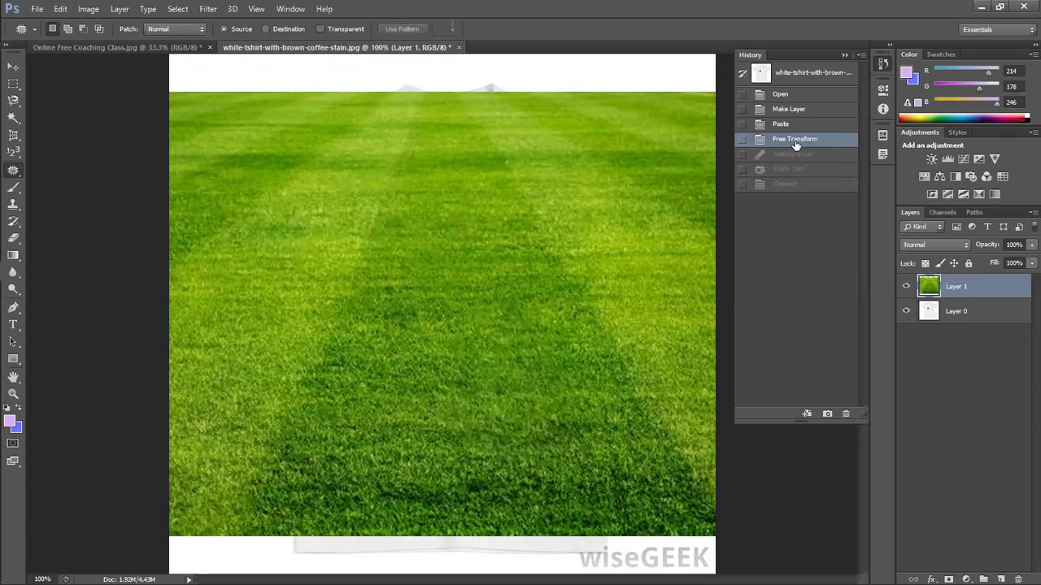
click(844, 54)
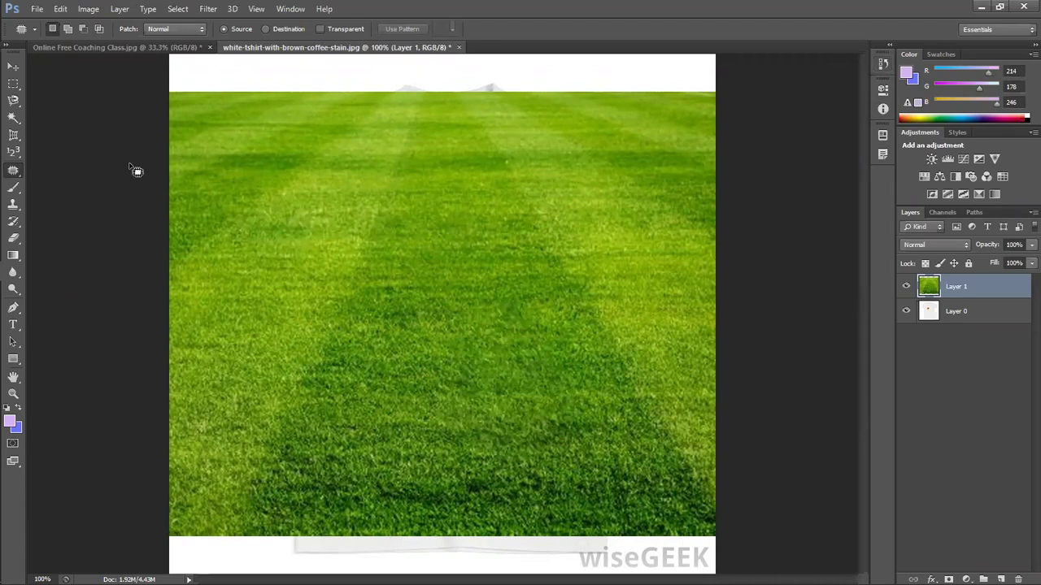
- Patch the large centre area with grass sampled from the upper left, then deselect
drag(460, 272, 457, 277)
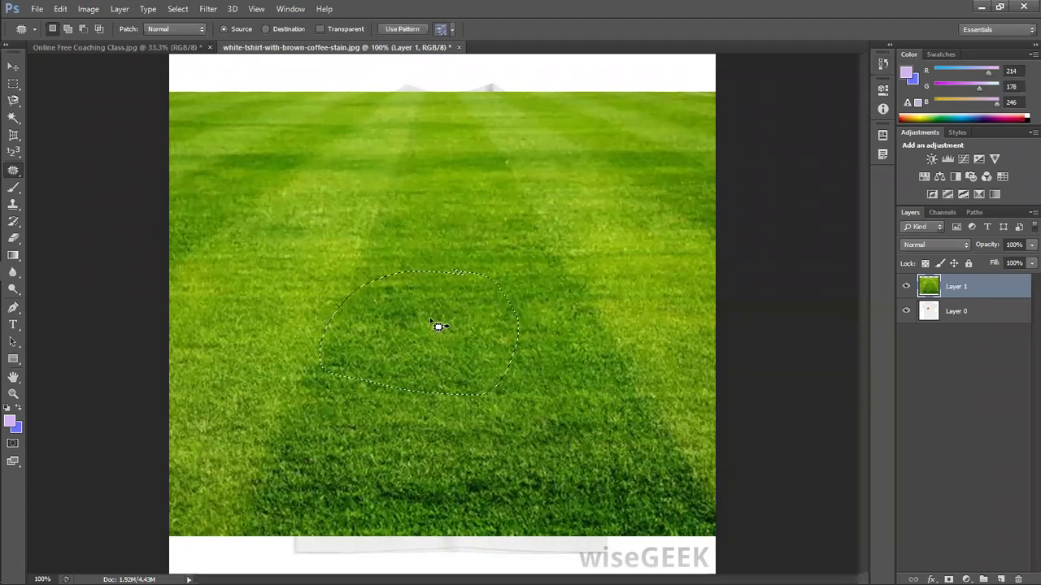
drag(438, 325, 321, 177)
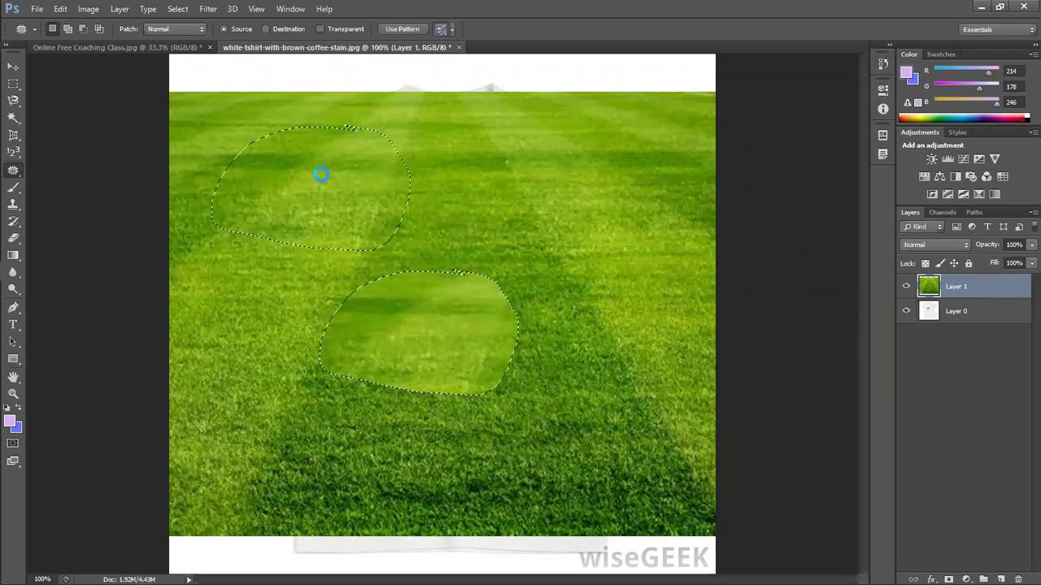
drag(512, 224, 512, 224)
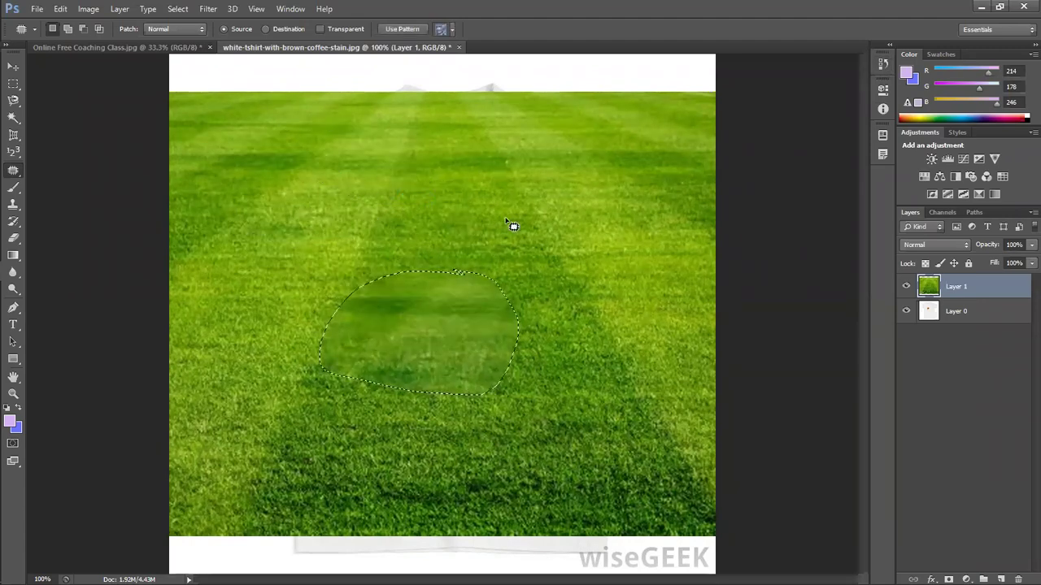
key(ctrl+d)
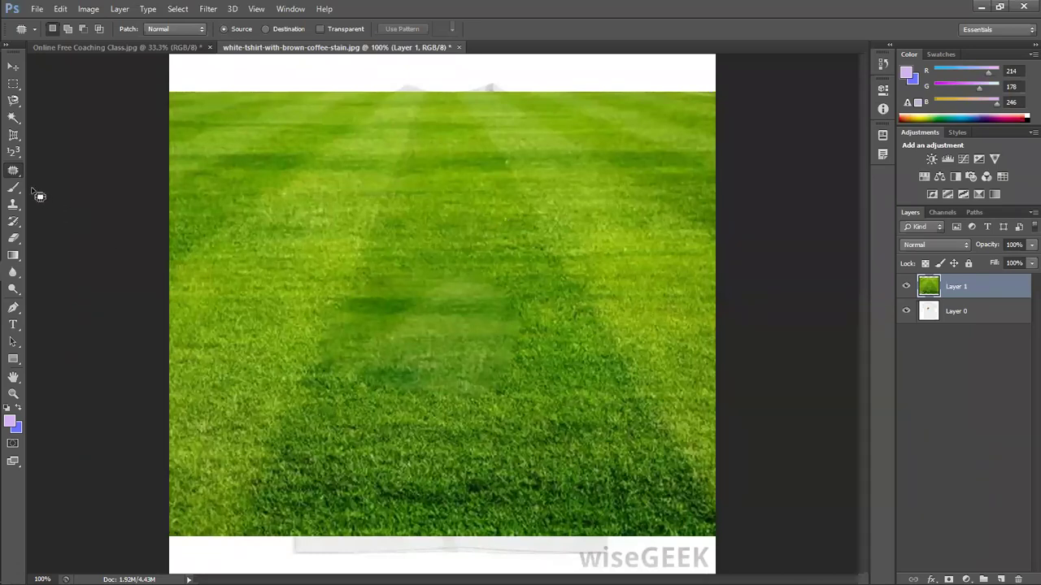
- Use the Content-Aware Move Tool to shift a grass patch left of centre to the right
right_click(18, 171)
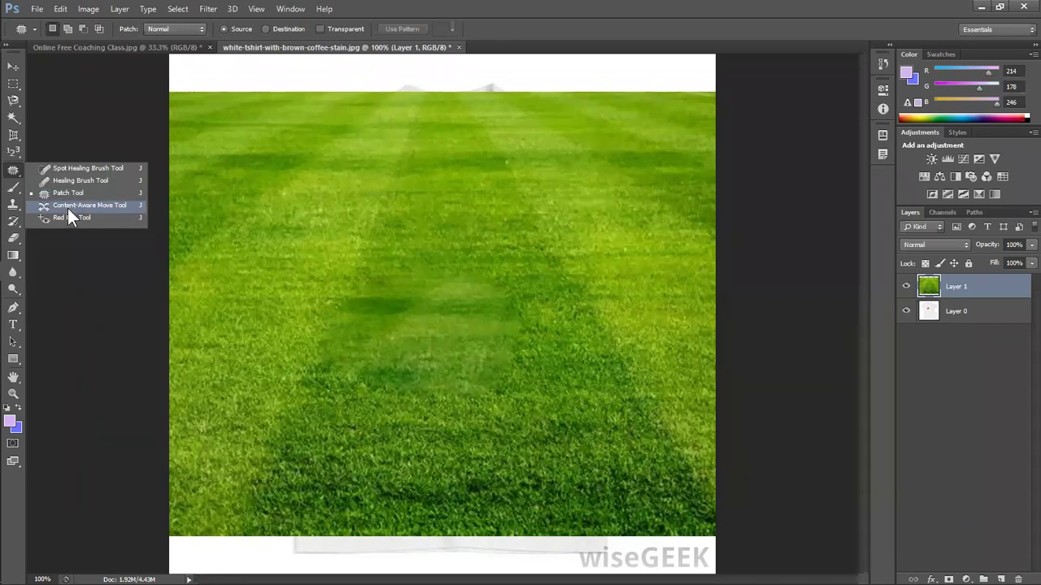
click(68, 208)
drag(262, 226, 329, 190)
drag(449, 203, 534, 196)
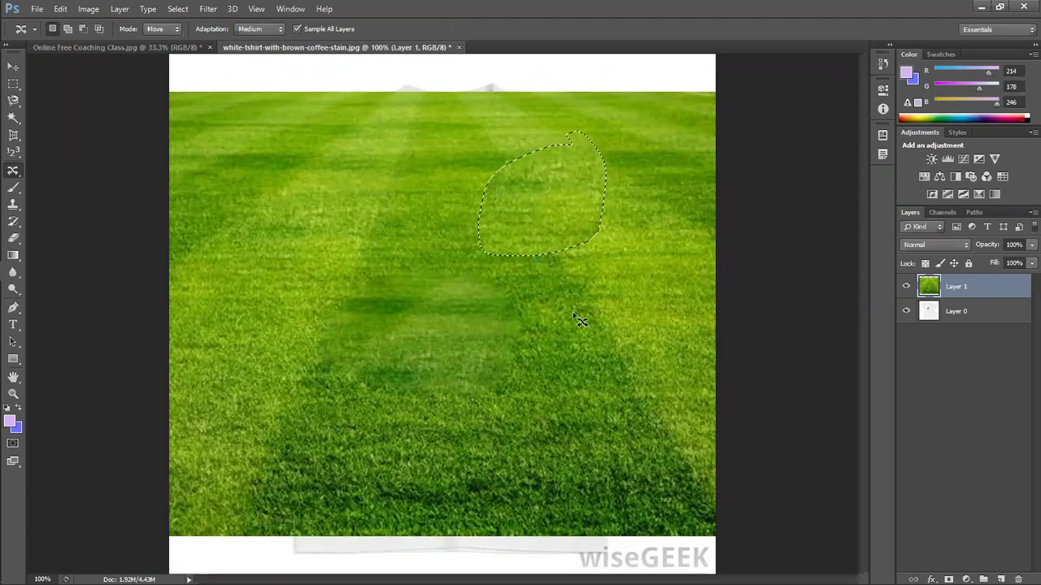
key(ctrl+d)
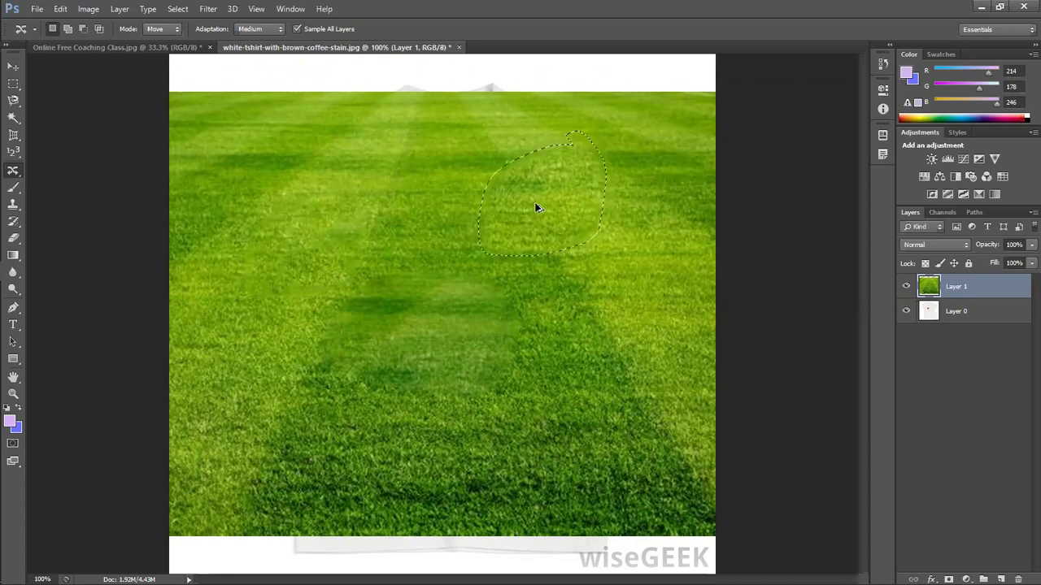
key(ctrl+z)
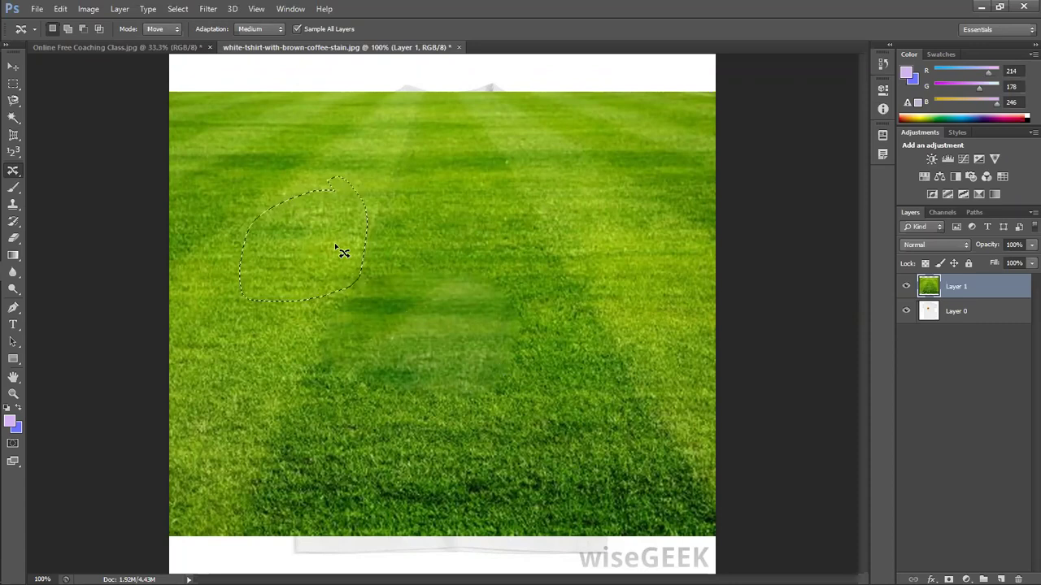
- Glance at the Chrome grass search, then deselect and pick the Red Eye Tool
key(alt+Tab)
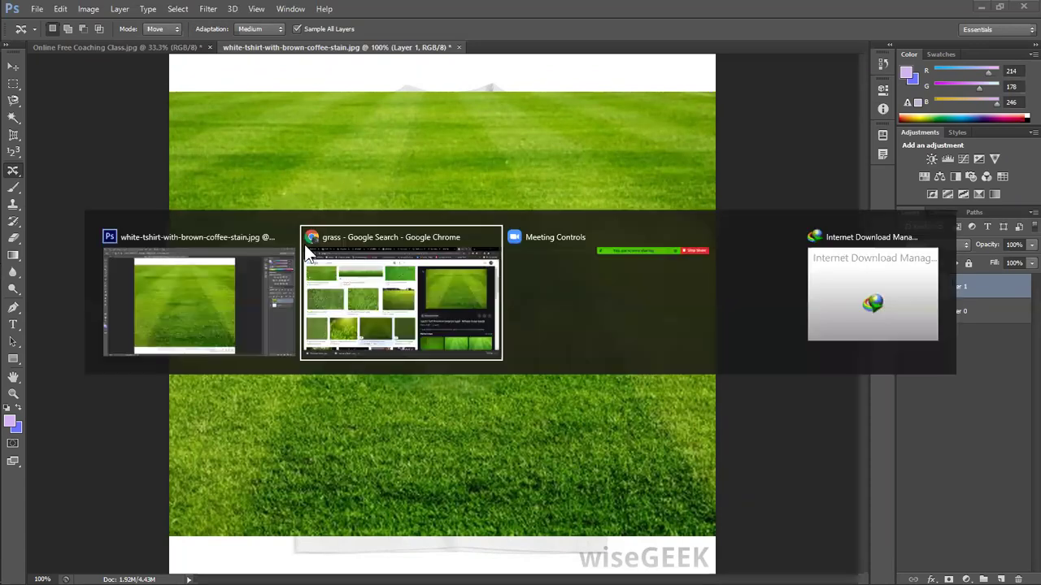
click(410, 256)
key(alt+Tab)
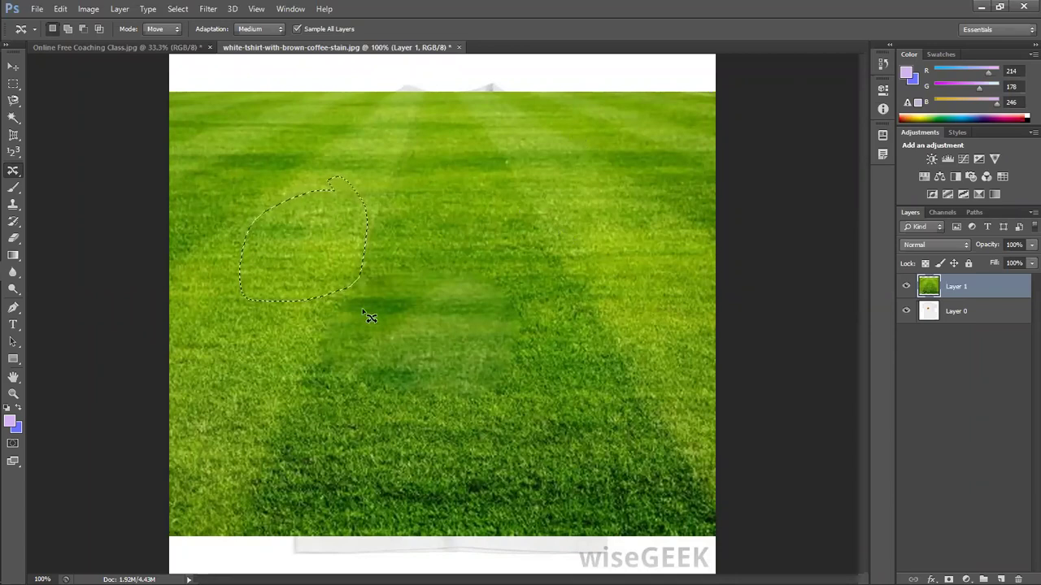
click(383, 281)
right_click(14, 172)
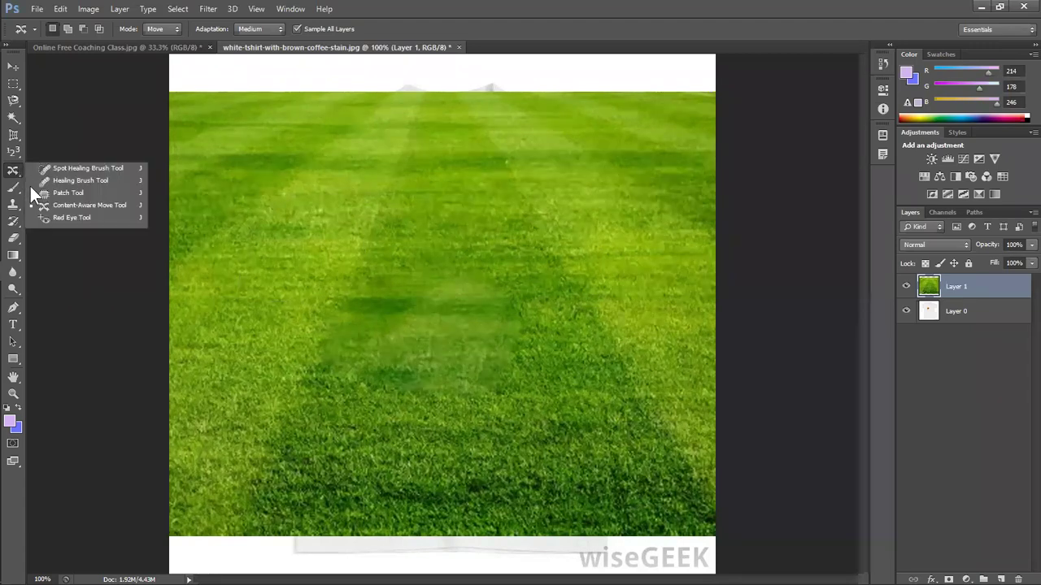
click(47, 218)
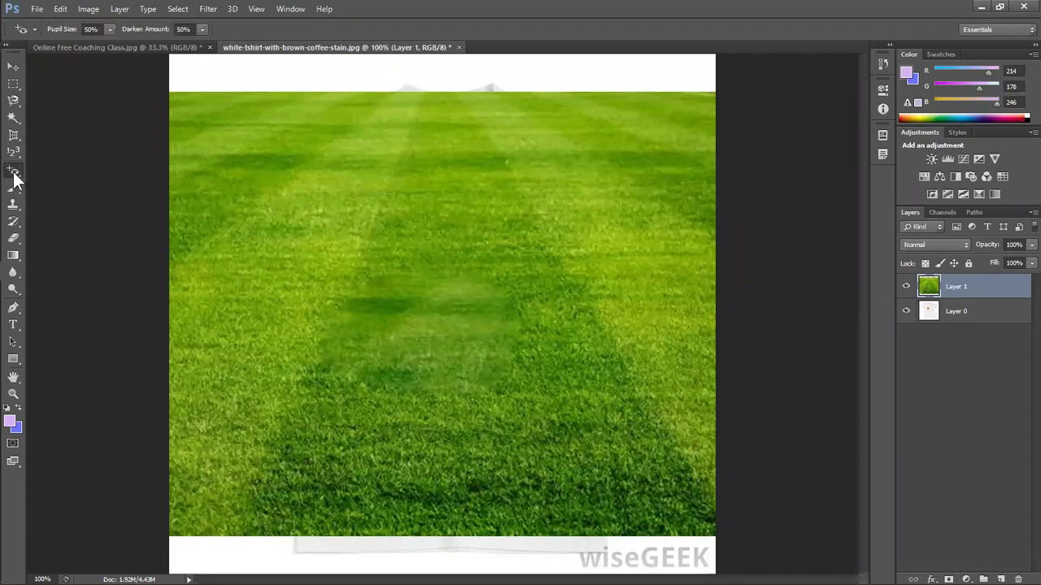
- Search Google Images in Chrome for 'night pic boy'
click(979, 7)
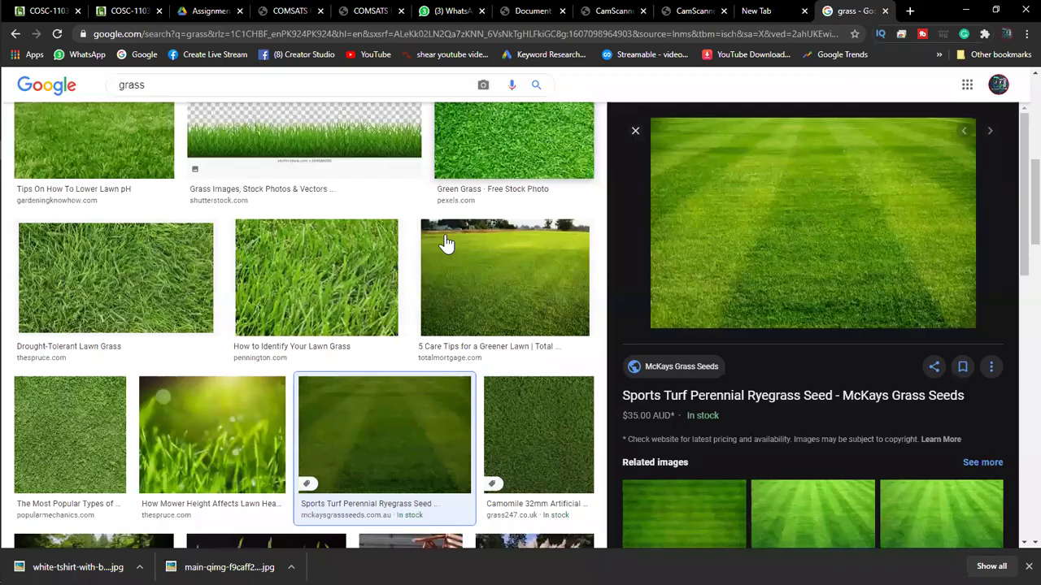
scroll(446, 244, up, 5)
double_click(222, 93)
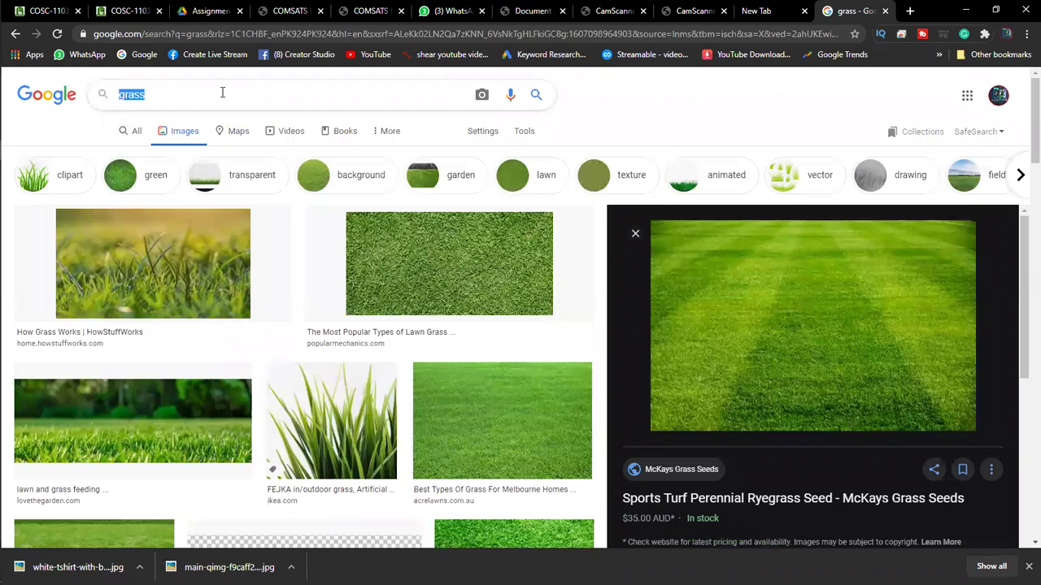
text(ایگھت)
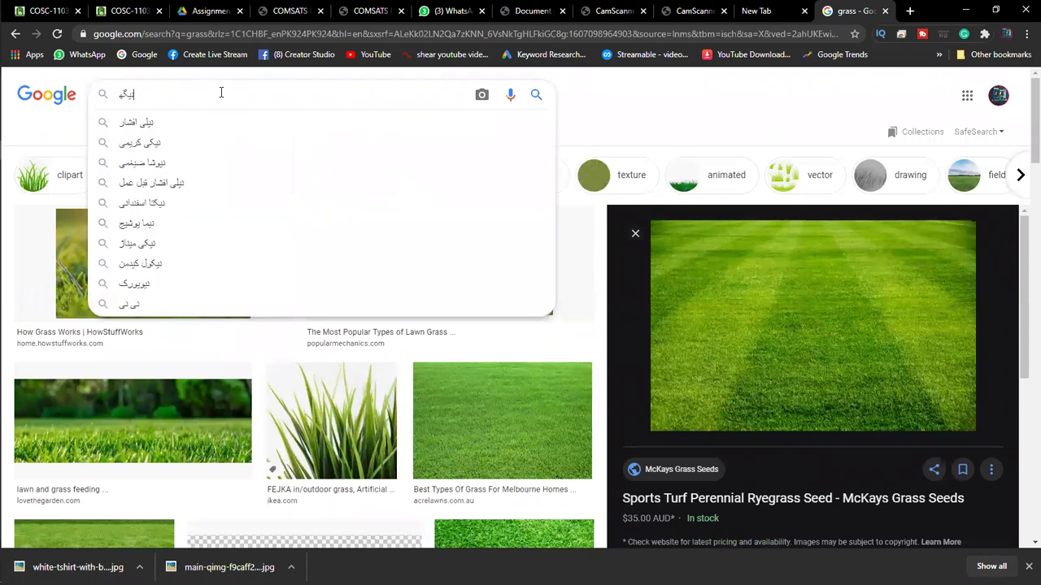
key(ctrl+a)
text(night p)
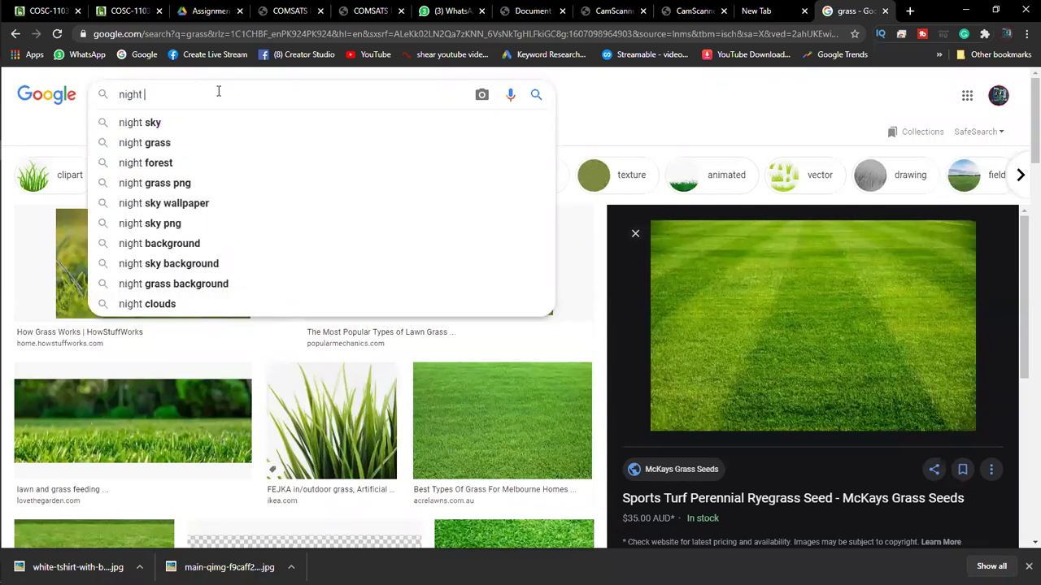
text(ic)
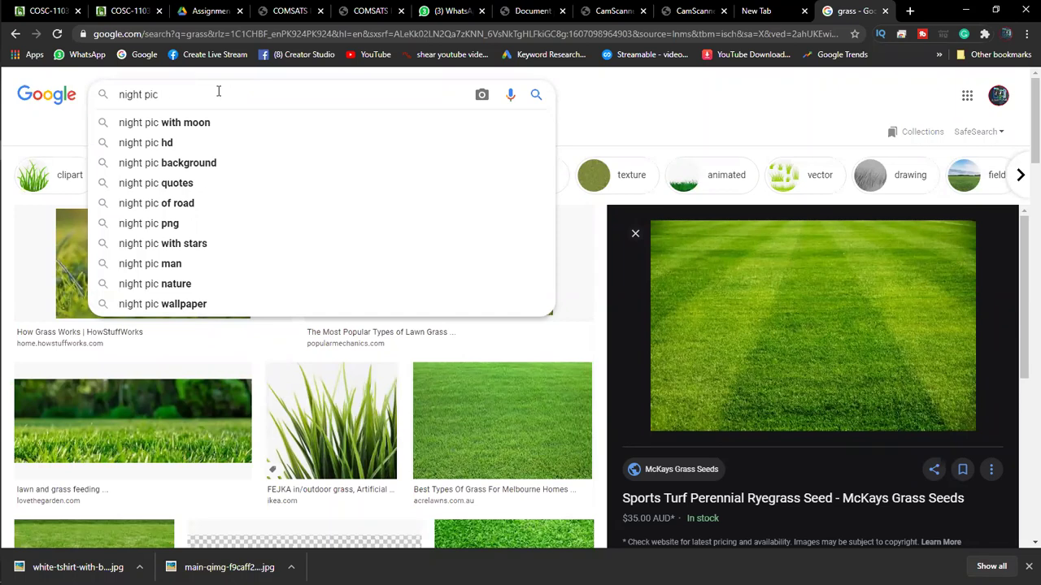
text( boy)
key(Return)
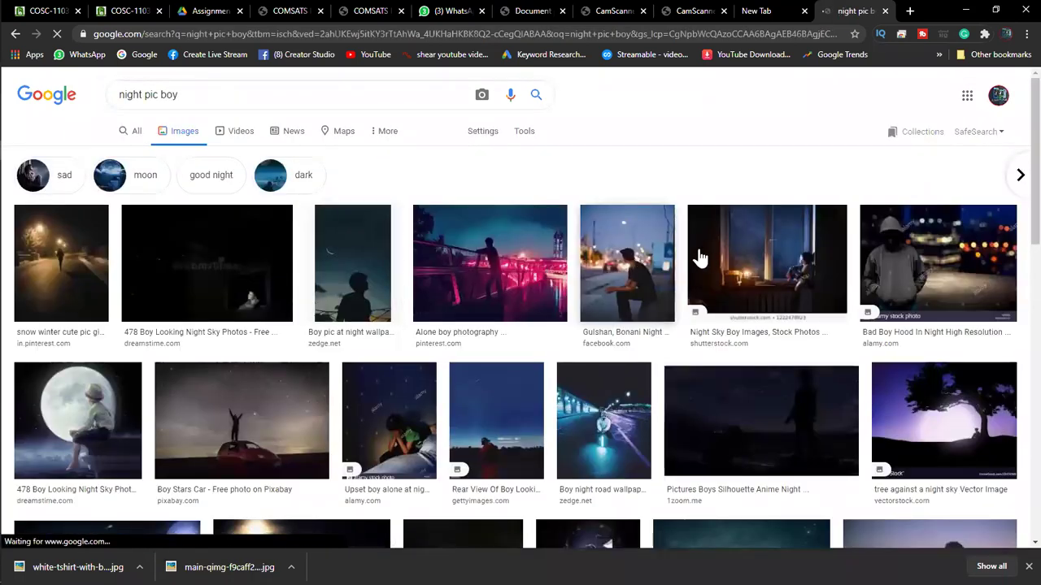
- Browse the results and select the photo of a teenage boy on a tablet
scroll(704, 256, down, 5)
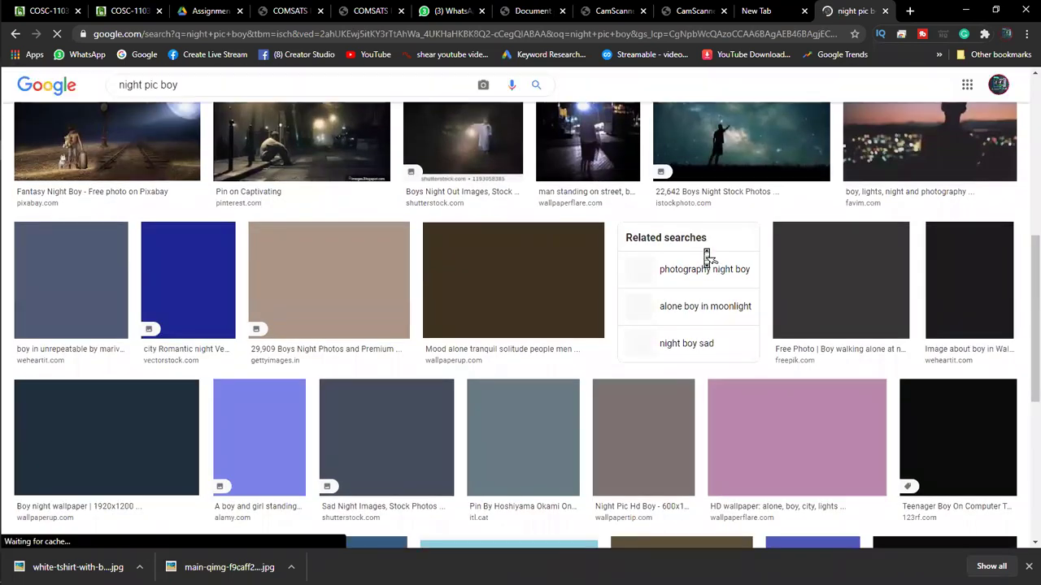
scroll(706, 256, down, 1)
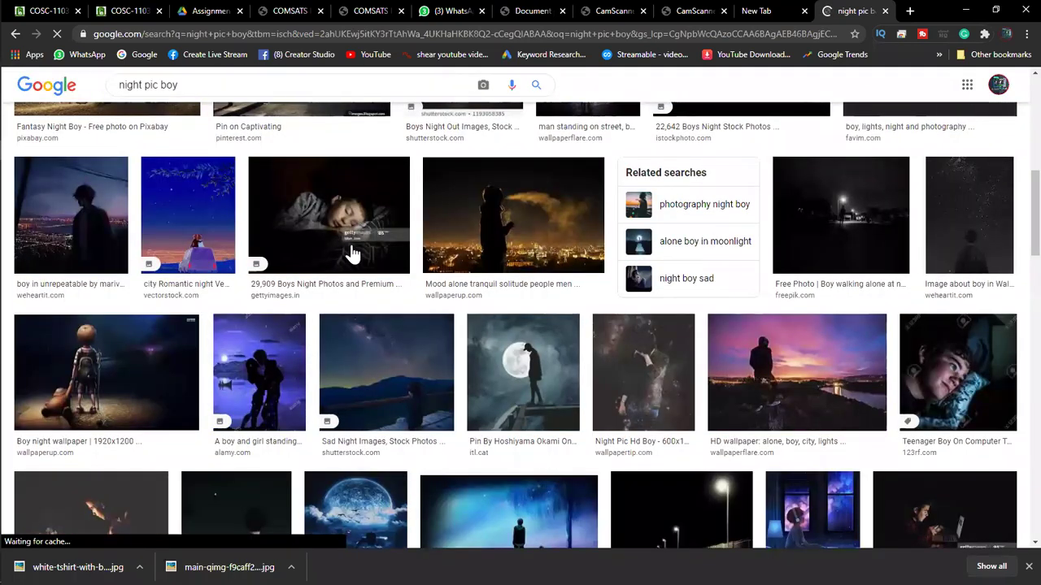
scroll(349, 252, down, 2)
scroll(353, 252, down, 4)
scroll(354, 252, down, 2)
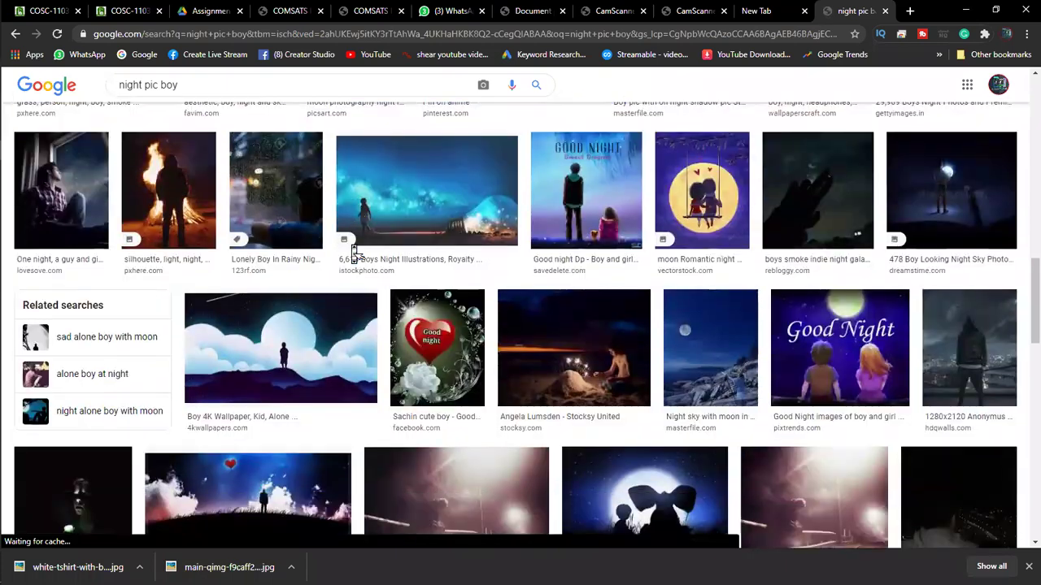
scroll(354, 253, down, 3)
scroll(355, 255, down, 1)
scroll(353, 253, down, 2)
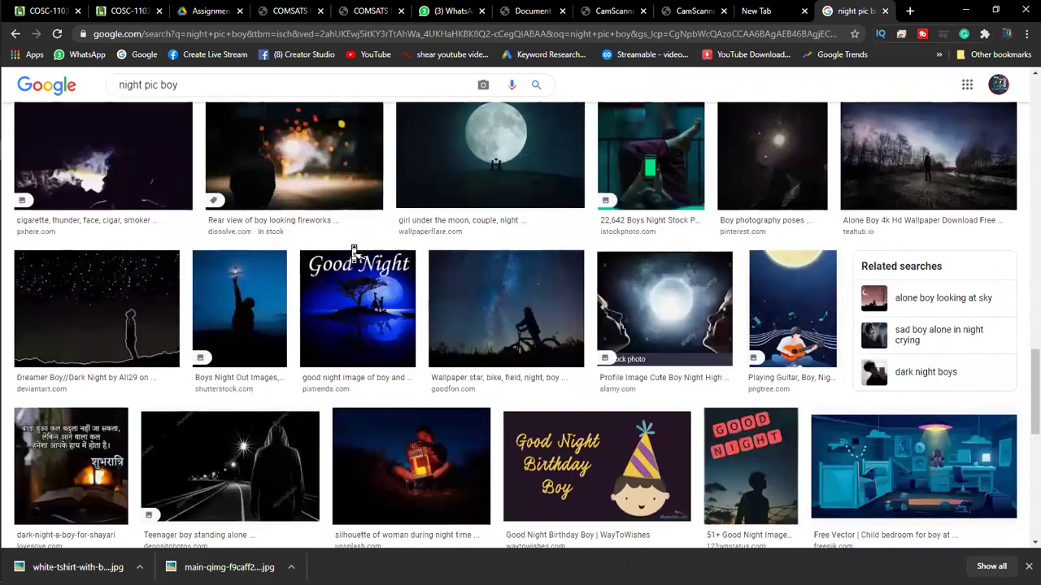
scroll(354, 253, down, 1)
scroll(354, 253, down, 3)
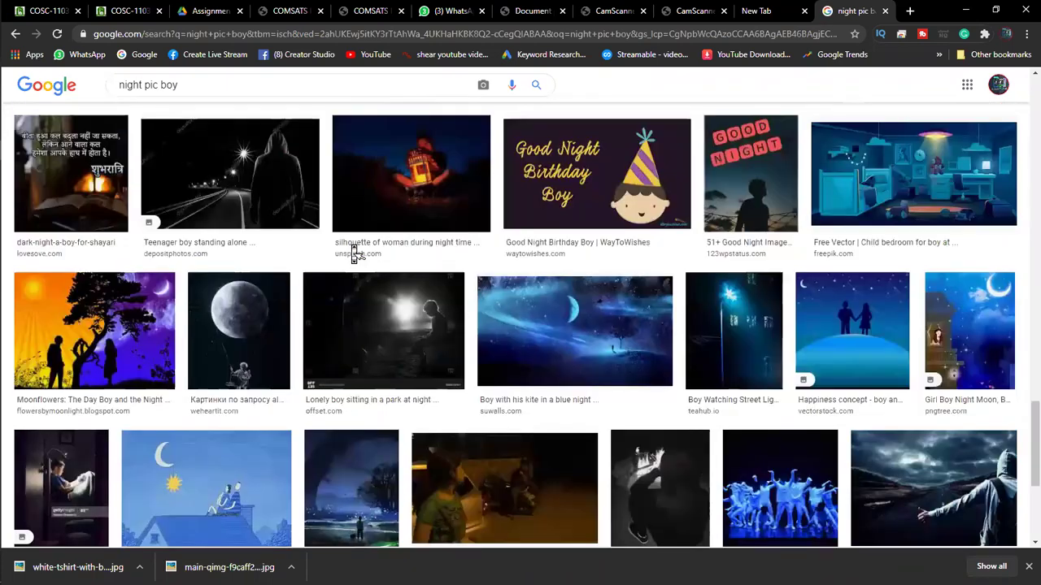
scroll(354, 253, up, 5)
scroll(350, 254, up, 5)
scroll(341, 255, up, 5)
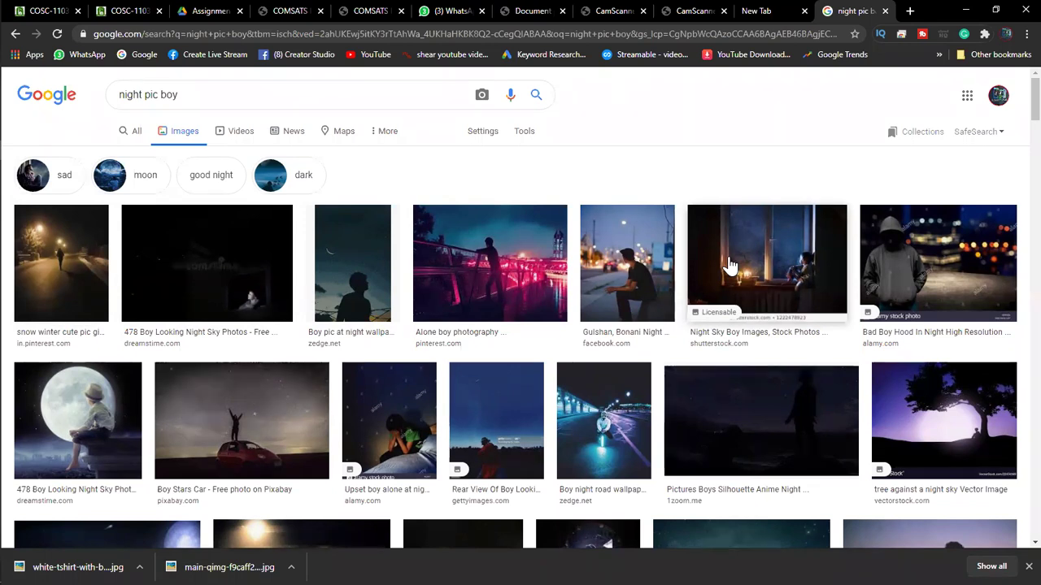
scroll(729, 266, down, 1)
scroll(730, 266, down, 2)
scroll(729, 266, down, 2)
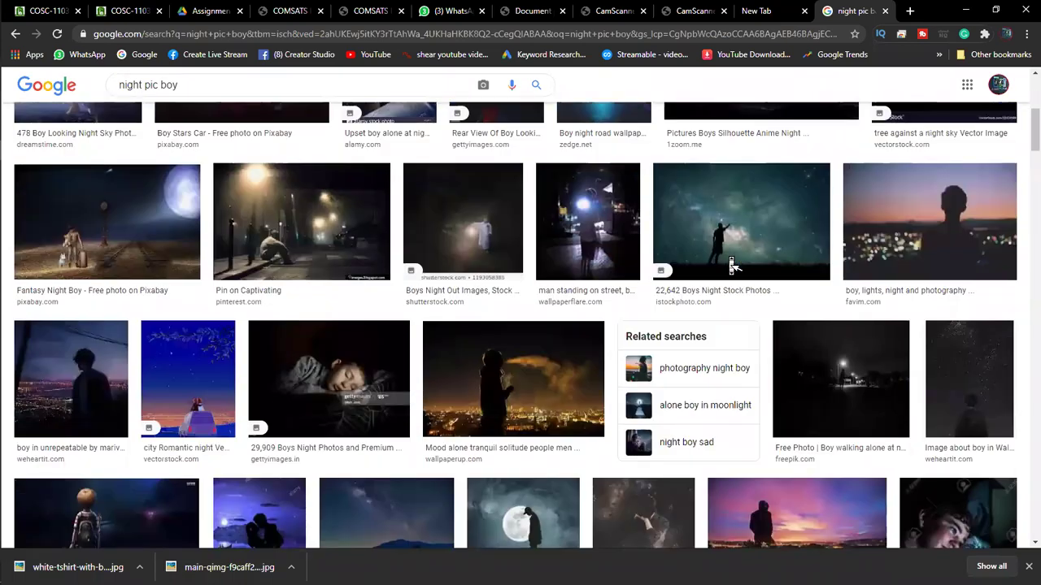
scroll(730, 266, down, 3)
scroll(731, 266, down, 1)
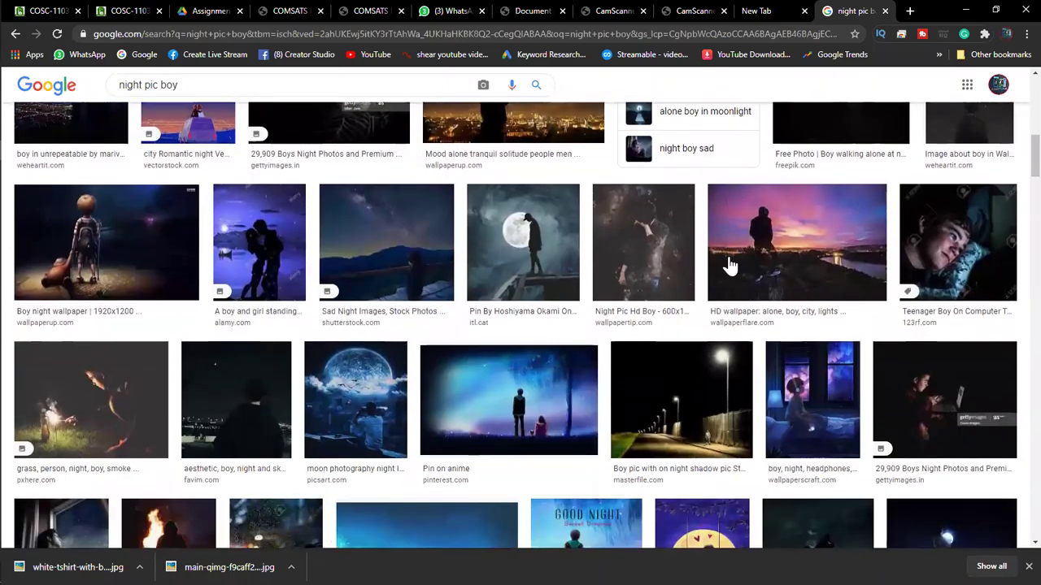
click(952, 232)
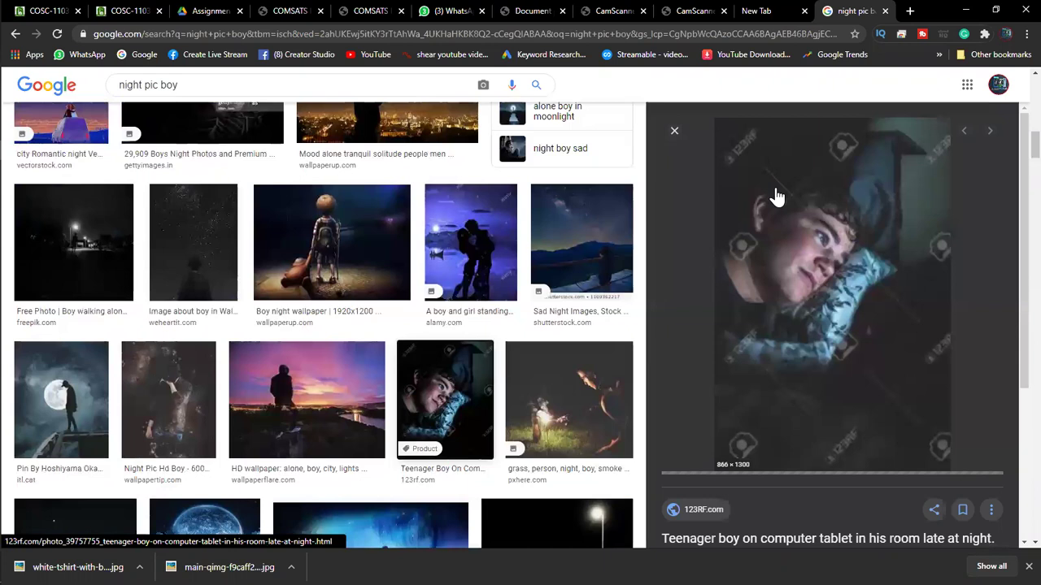
- Open the large preview of the teenage boy photo and copy the image
scroll(778, 196, down, 4)
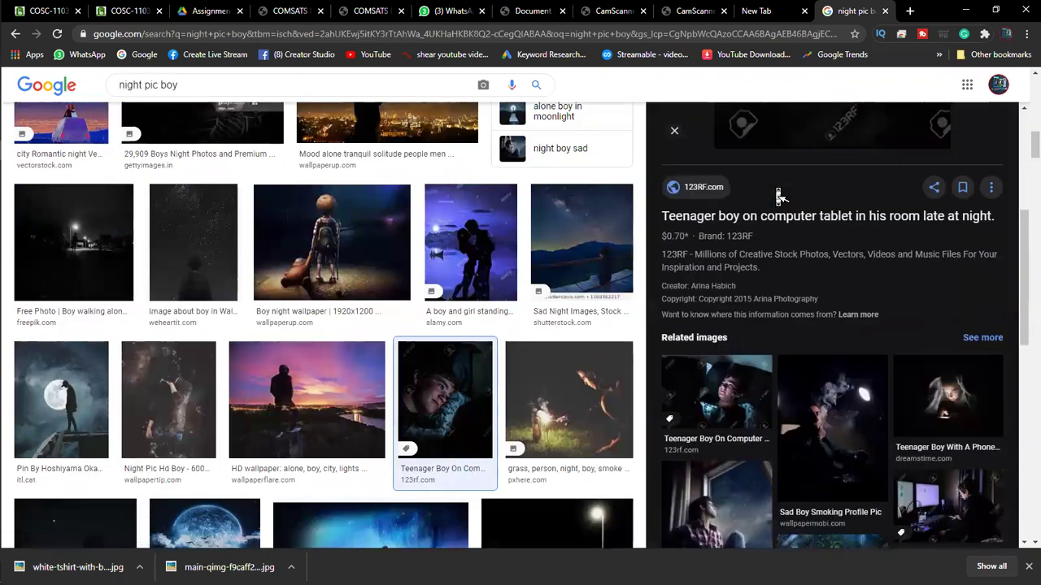
scroll(778, 196, down, 2)
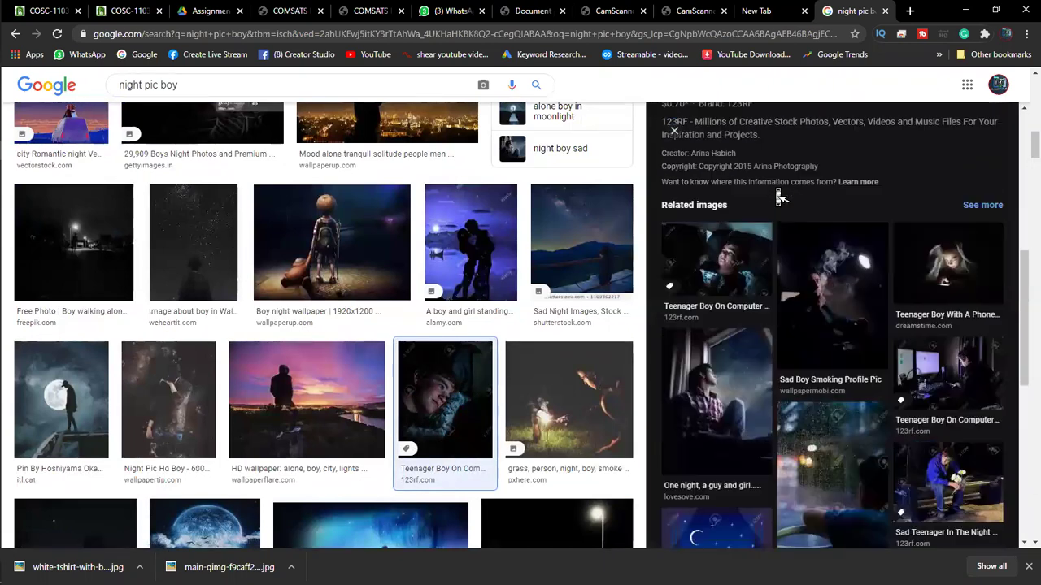
click(730, 264)
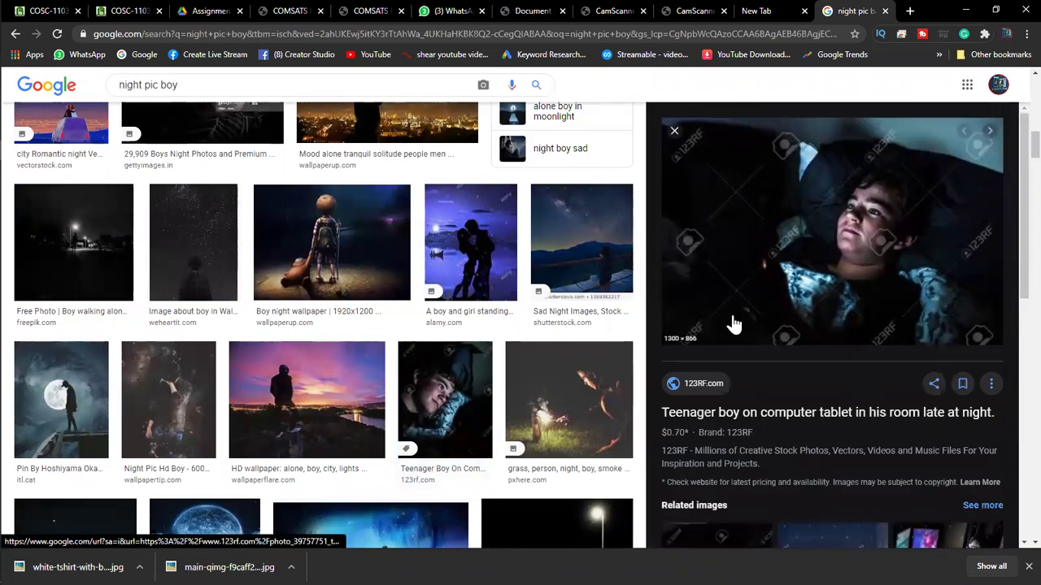
click(455, 427)
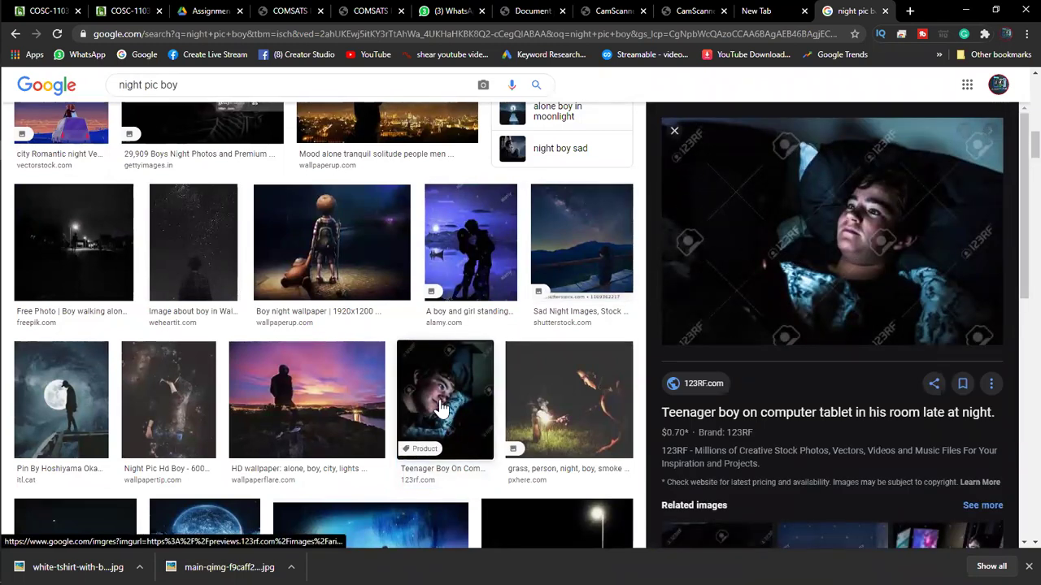
right_click(822, 234)
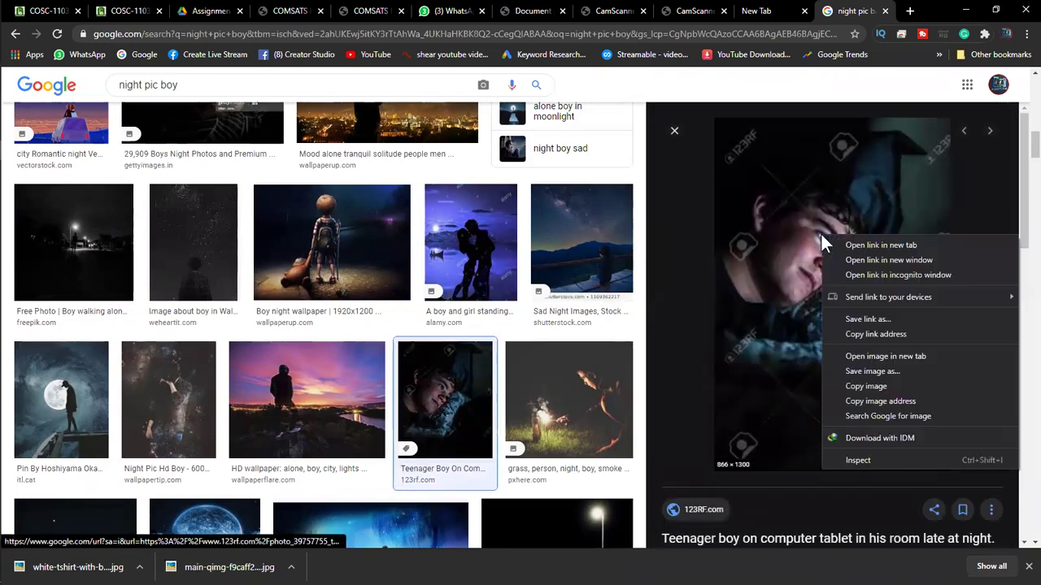
click(872, 387)
key(alt+Tab)
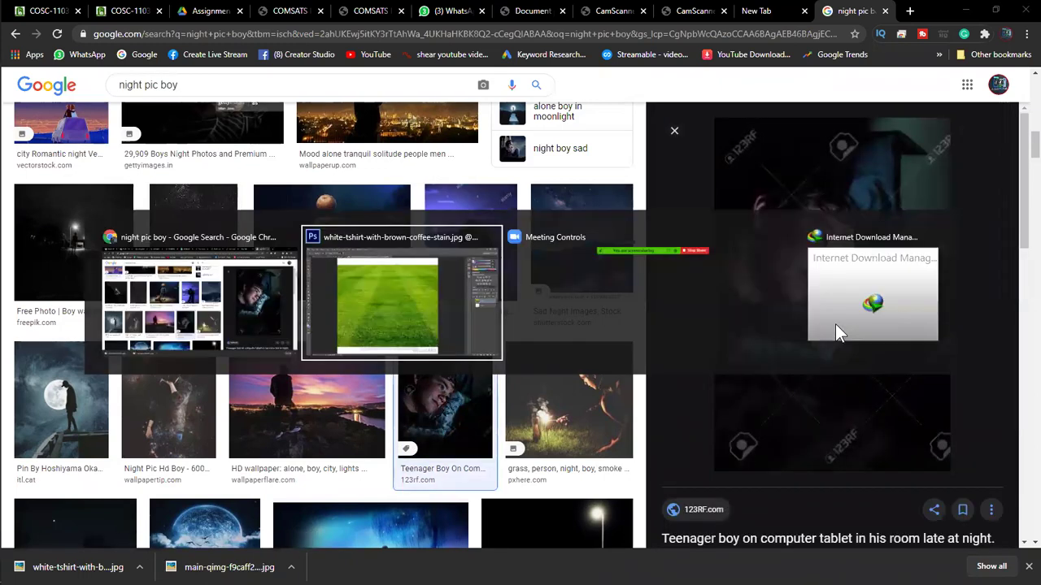
key(ctrl+v)
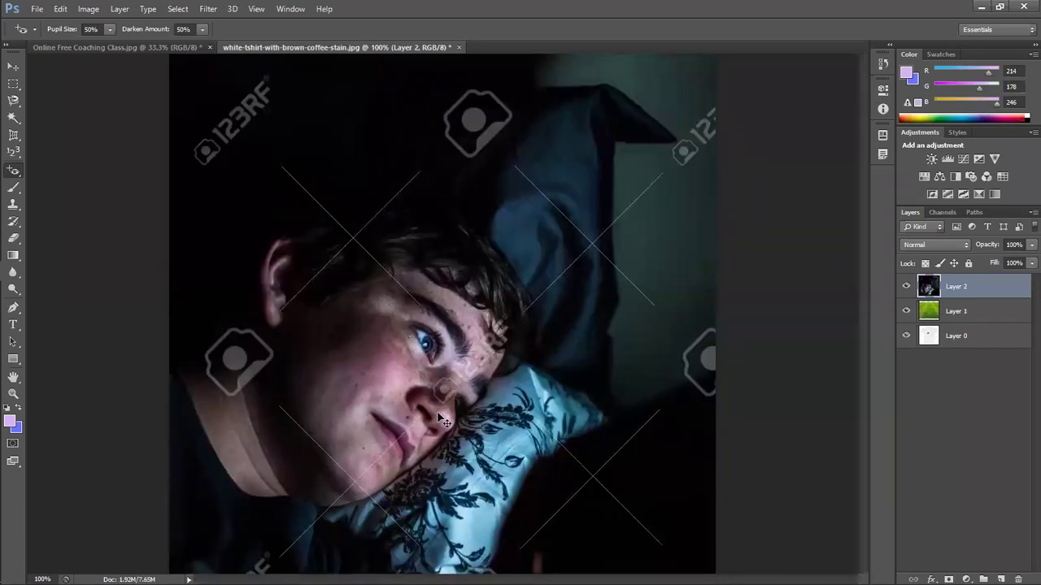
key(ctrl+plus)
key(ctrl+plus)
key(ctrl+minus)
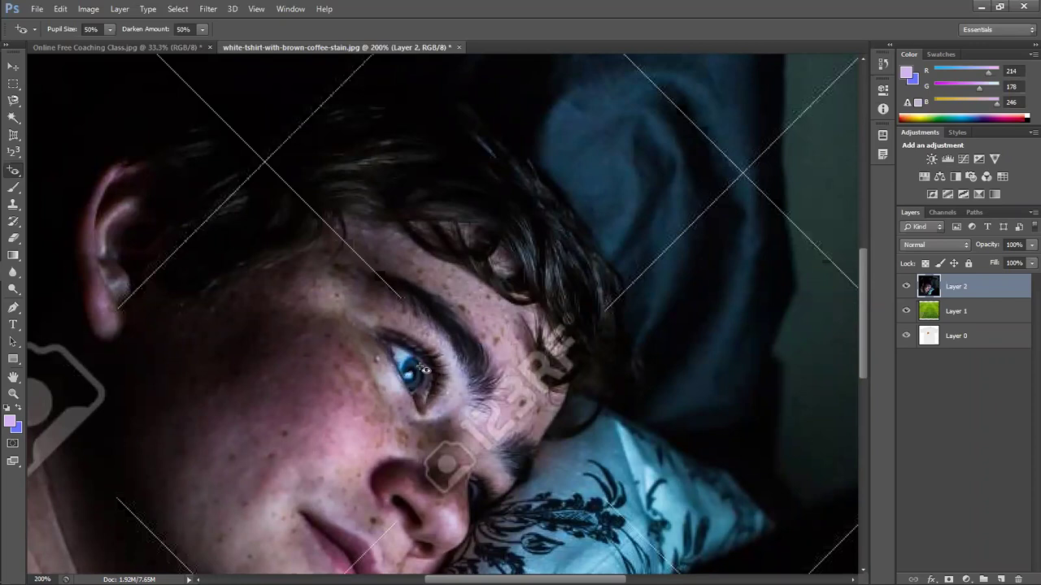
drag(423, 368, 400, 387)
key(ctrl+0)
click(13, 66)
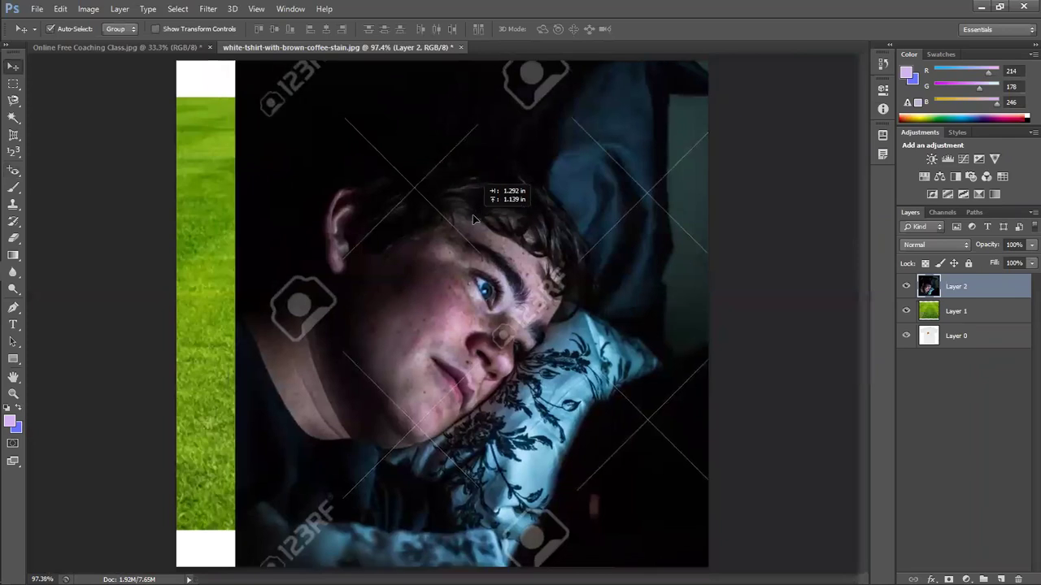
drag(439, 247, 439, 224)
key(Delete)
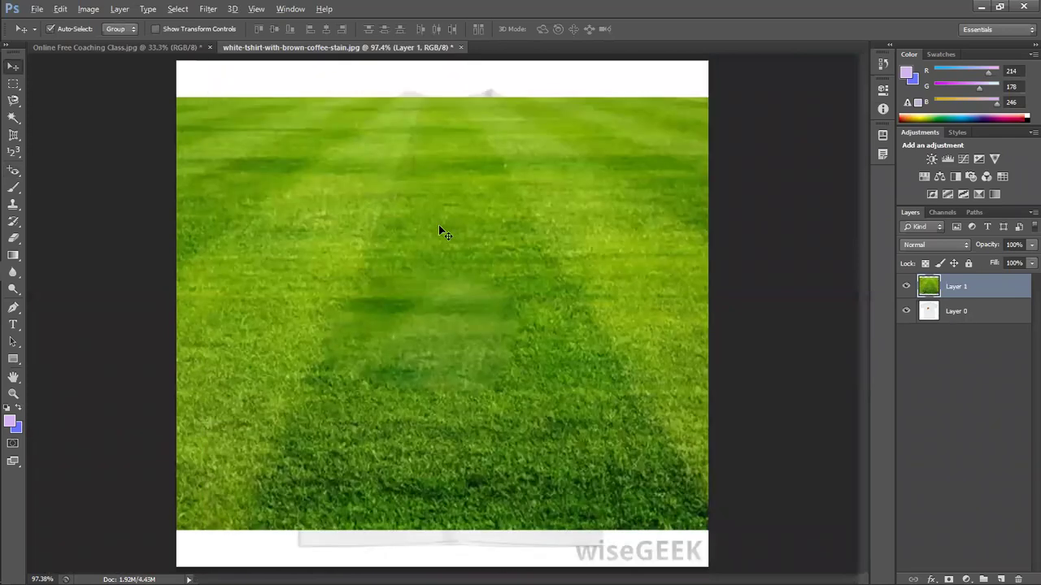
- Glance over related night photos in Chrome, then return to Photoshop's healing and red-eye tool group
key(alt+Tab)
scroll(830, 305, down, 5)
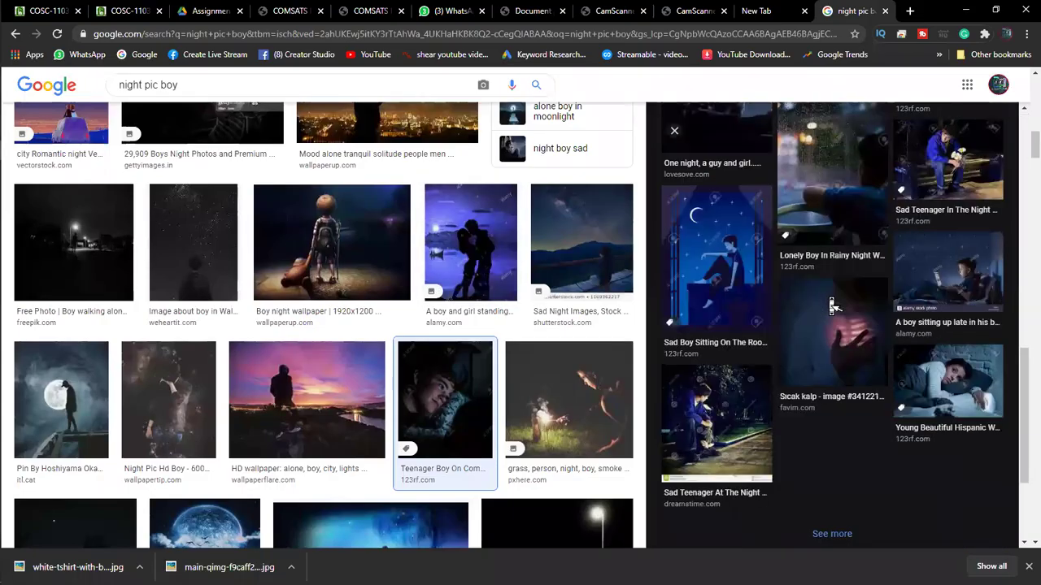
scroll(831, 305, down, 2)
scroll(831, 304, down, 2)
scroll(831, 305, up, 10)
key(alt+Tab)
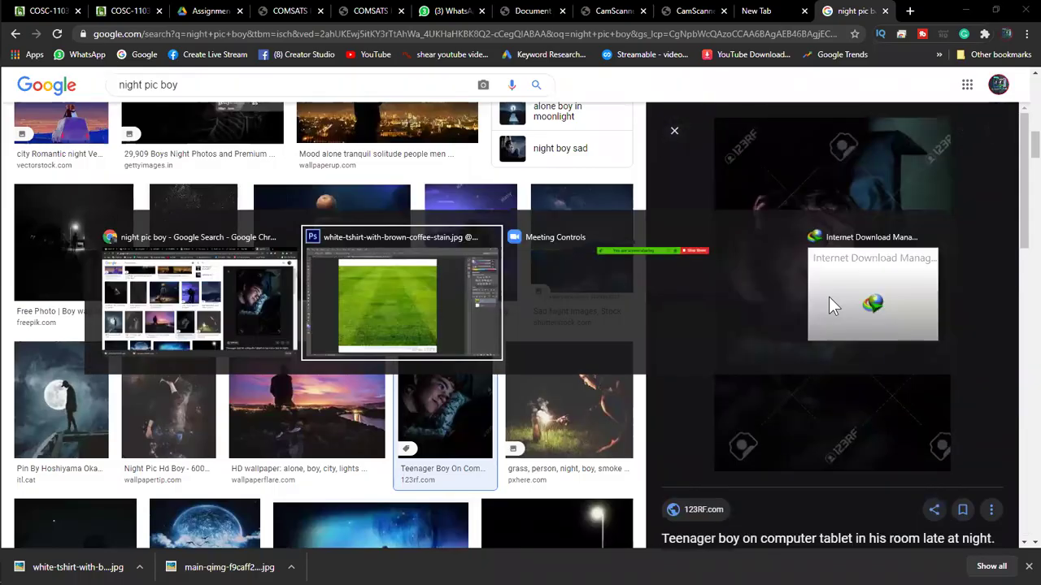
click(14, 174)
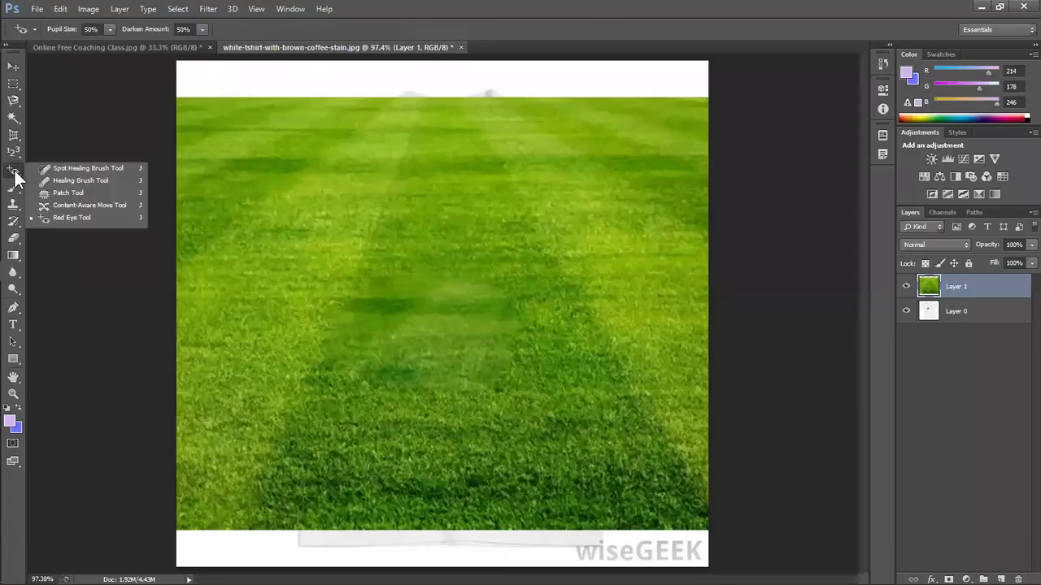
- Switch to the Brush Tool and set the foreground colour to red fe6767
click(91, 220)
click(13, 66)
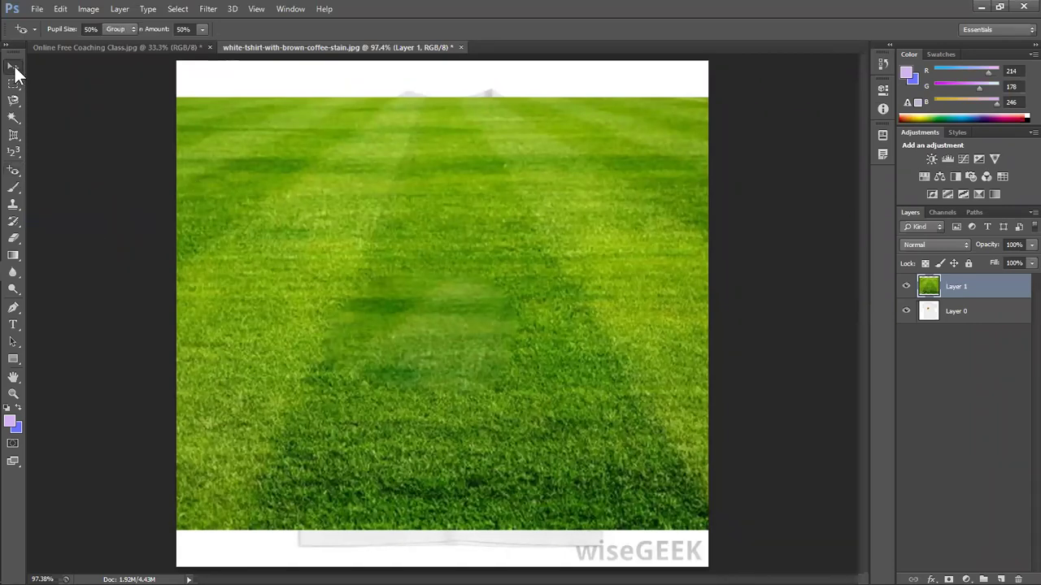
click(13, 186)
click(12, 419)
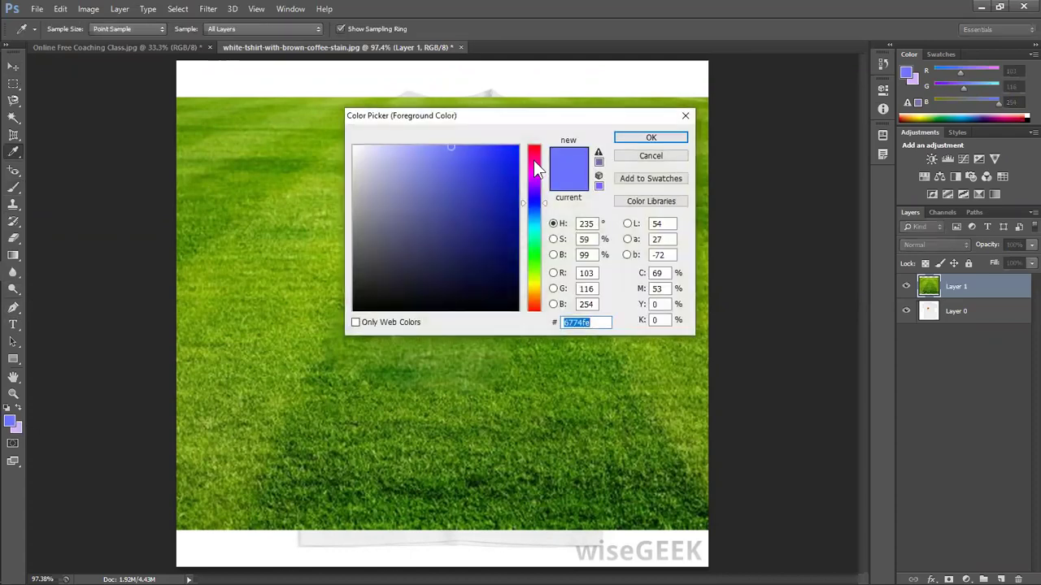
drag(534, 169, 533, 140)
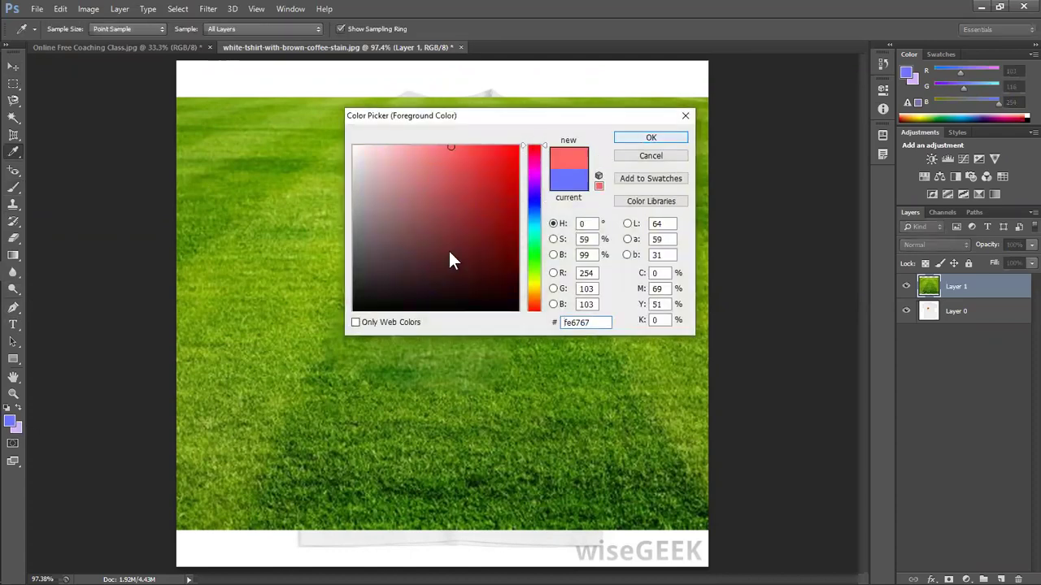
key(Return)
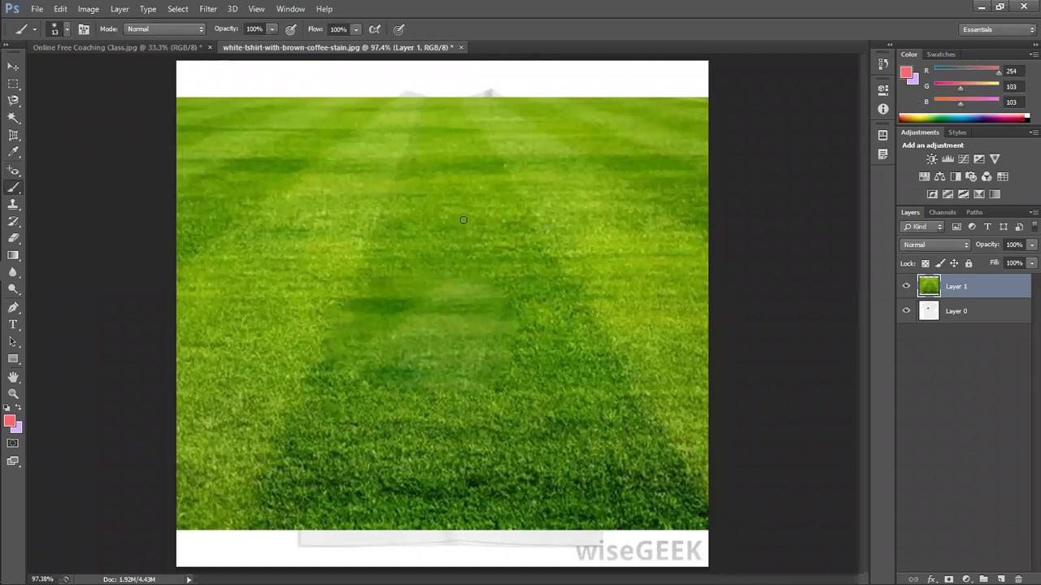
- Darken the red dot near the centre with the Red Eye Tool and review the History panel
click(18, 190)
click(13, 170)
click(48, 219)
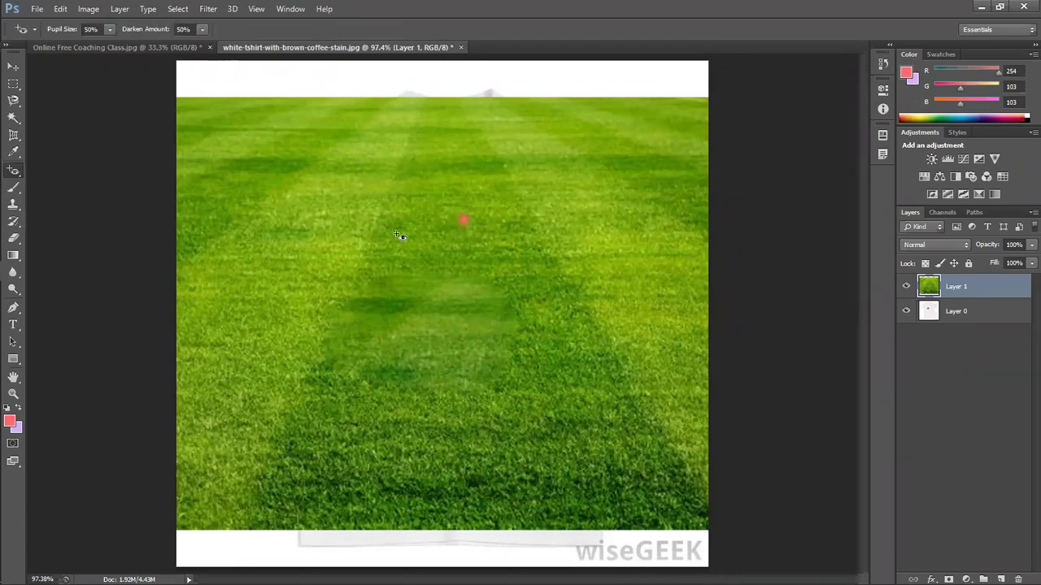
click(448, 234)
key(ctrl+plus)
key(ctrl+plus)
key(ctrl+minus)
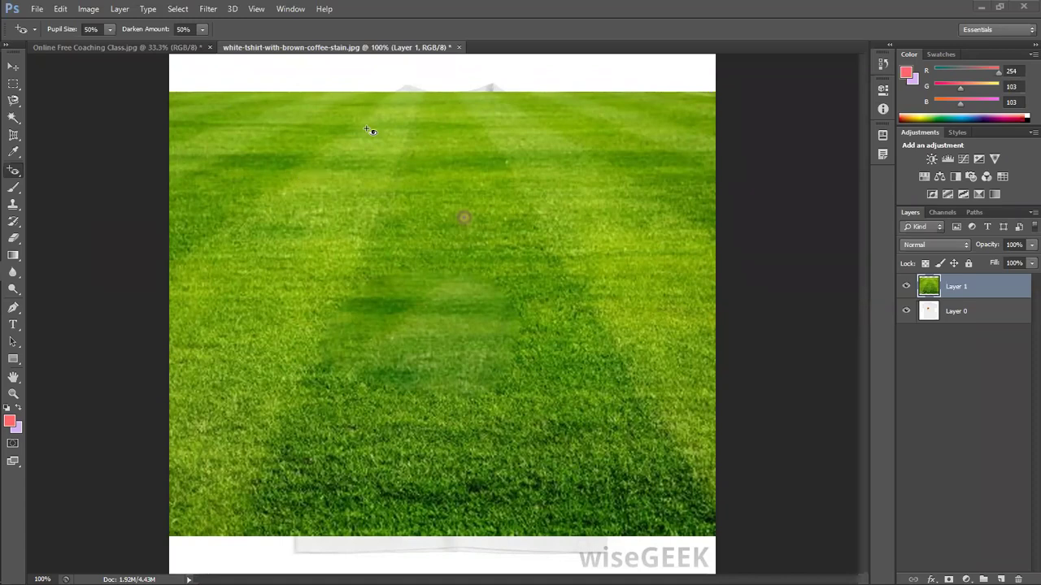
click(882, 64)
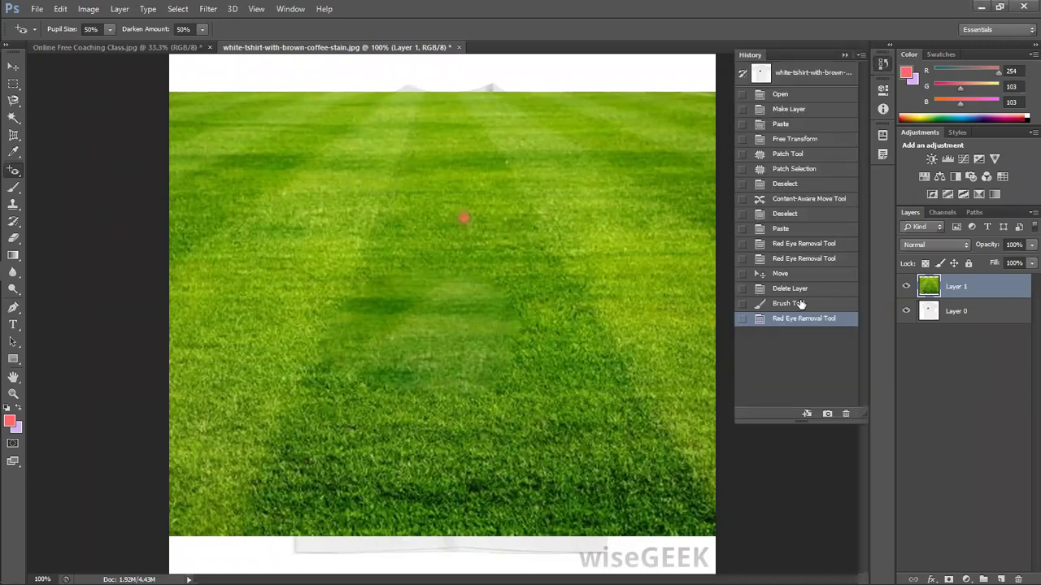
click(799, 303)
click(845, 54)
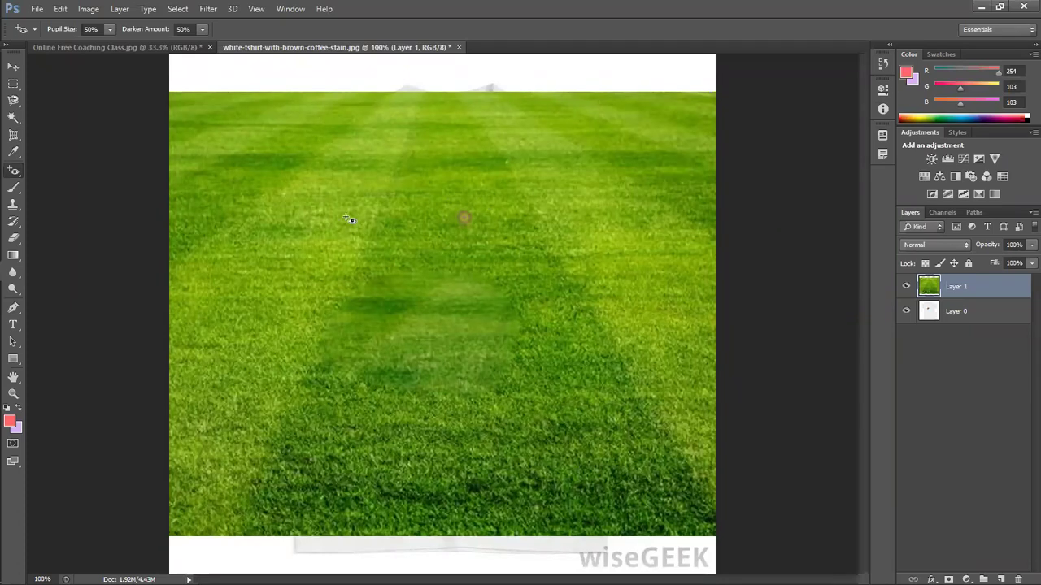
- On a new layer, brush a red diagonal stroke across the grass
mouse_move(14, 171)
mouse_down()
mouse_move(12, 192)
mouse_move(59, 194)
mouse_up()
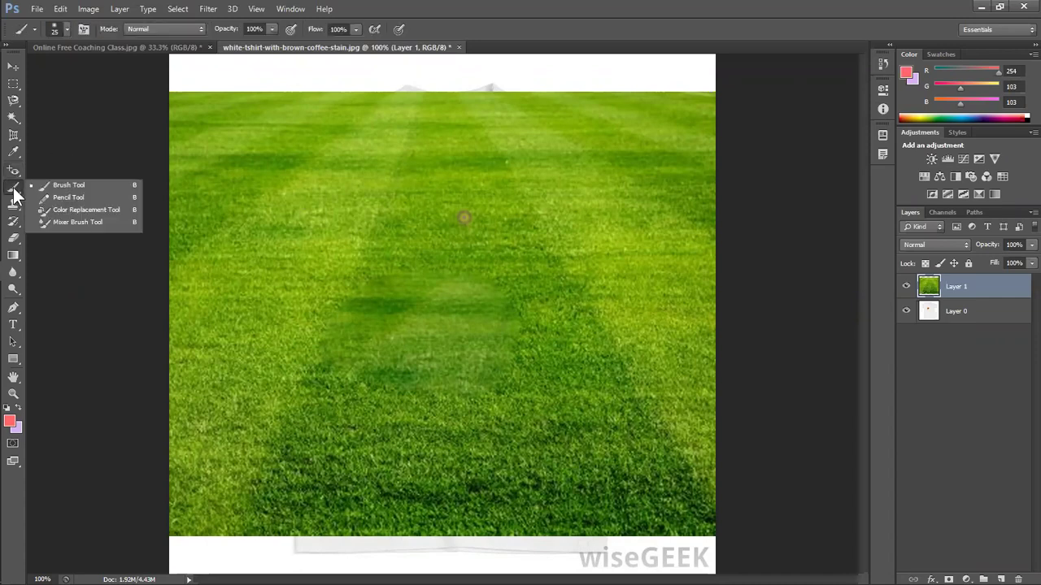
click(69, 188)
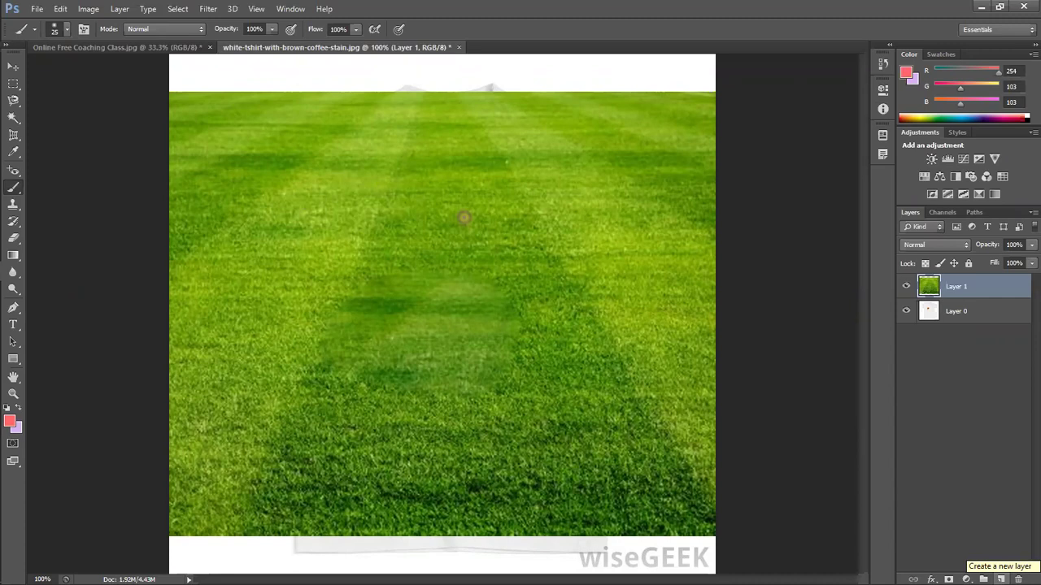
click(1000, 579)
drag(294, 160, 631, 418)
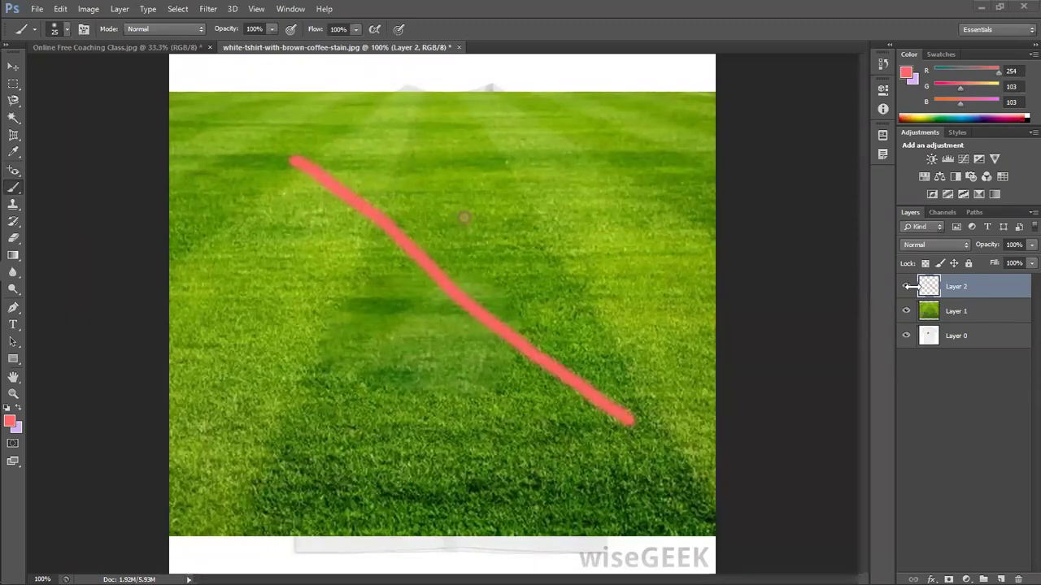
click(907, 287)
click(907, 288)
click(906, 288)
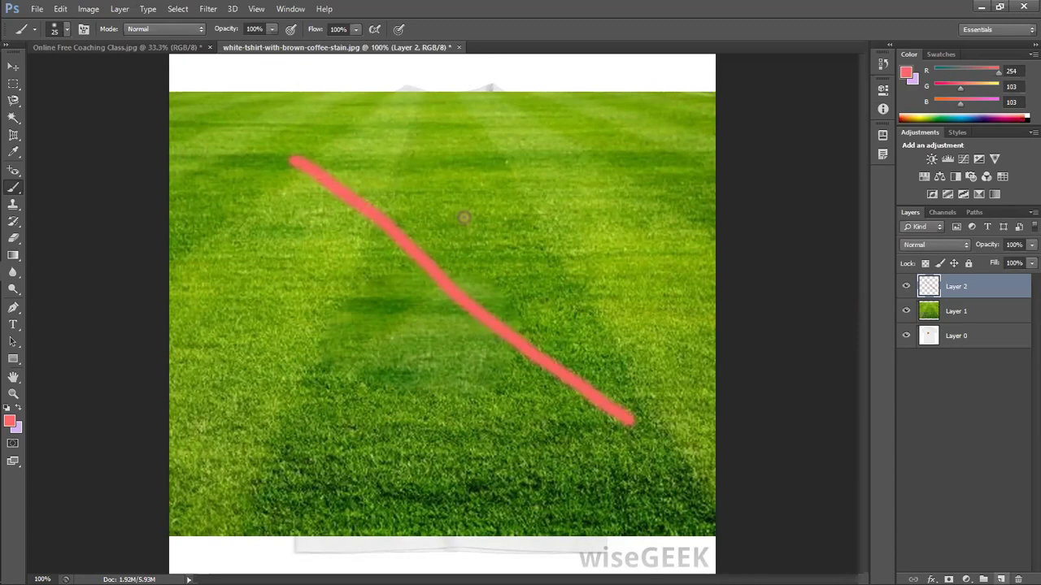
- On another new layer, paint a crossing lavender stroke, then hide both stroke layers
click(1001, 578)
click(19, 408)
drag(583, 147, 320, 421)
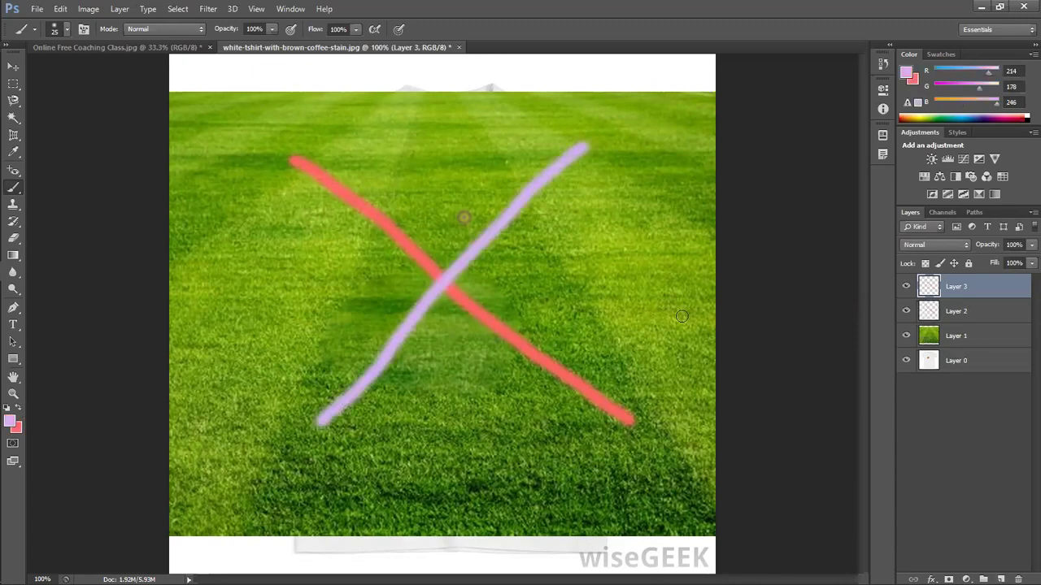
click(905, 286)
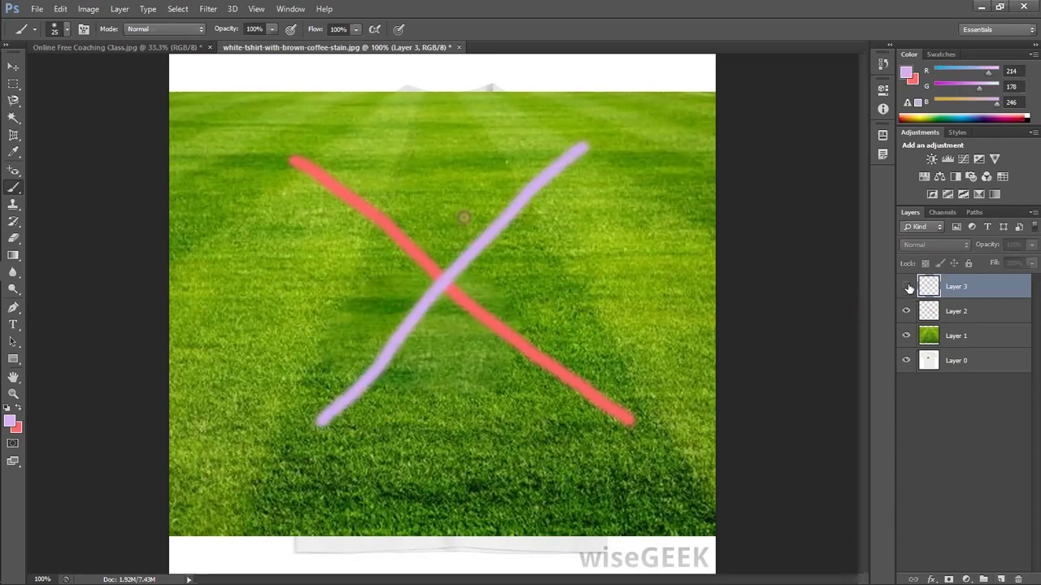
click(906, 287)
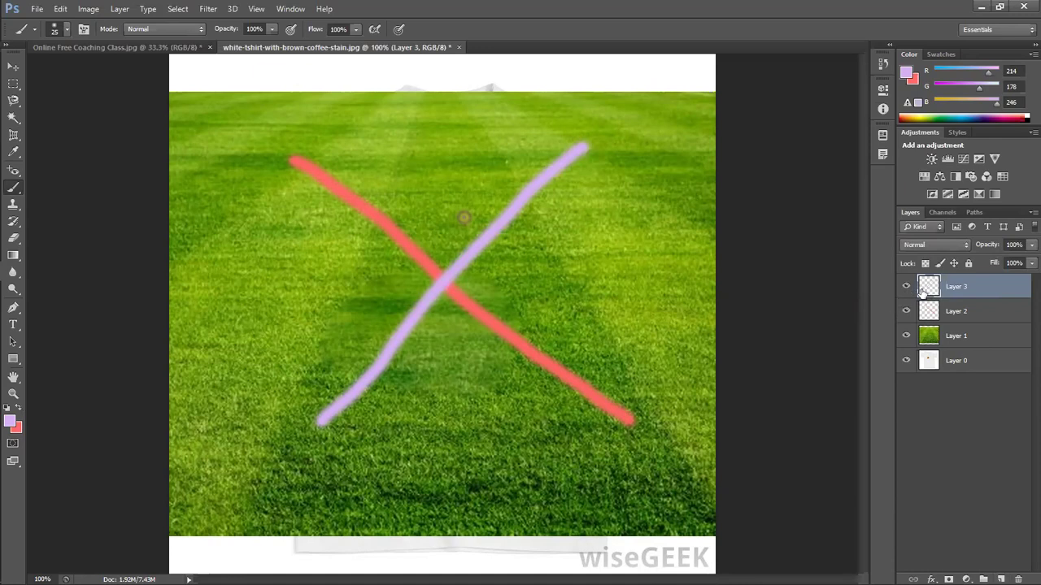
drag(906, 287, 906, 311)
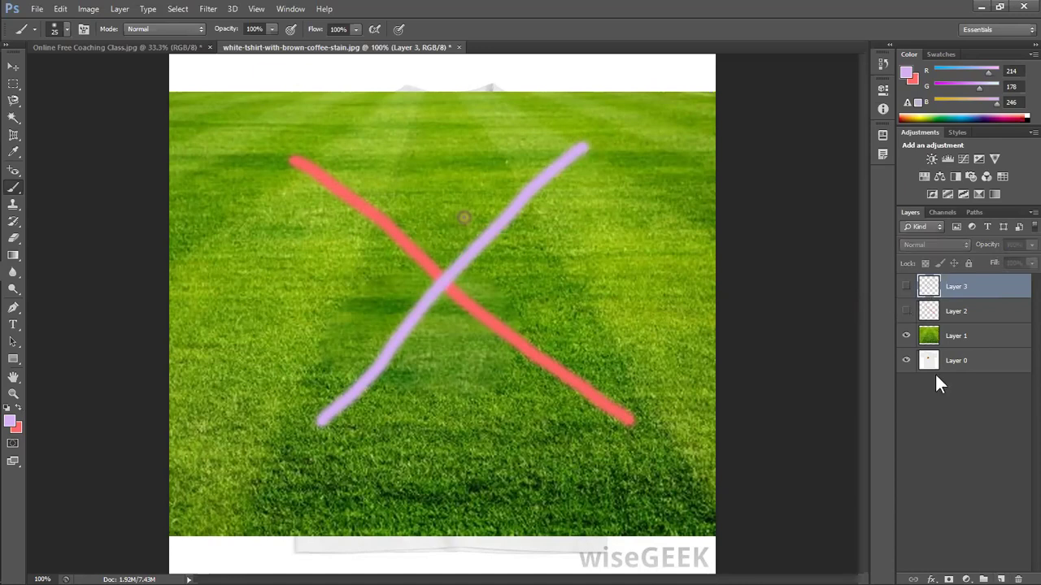
- Add a new layer with a straight lavender line, then draw red strokes across it
click(1001, 579)
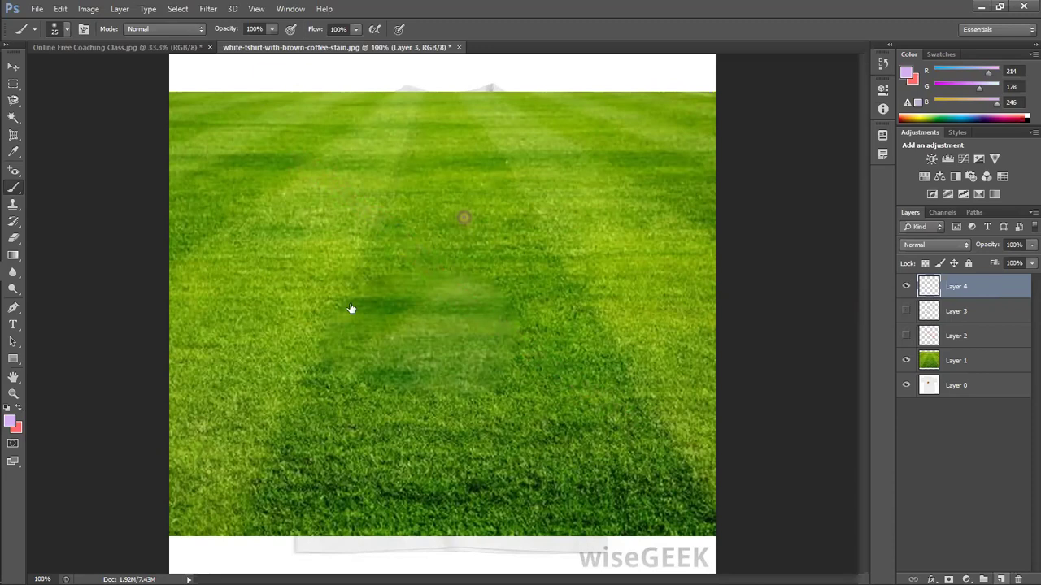
click(276, 177)
shift+click(480, 391)
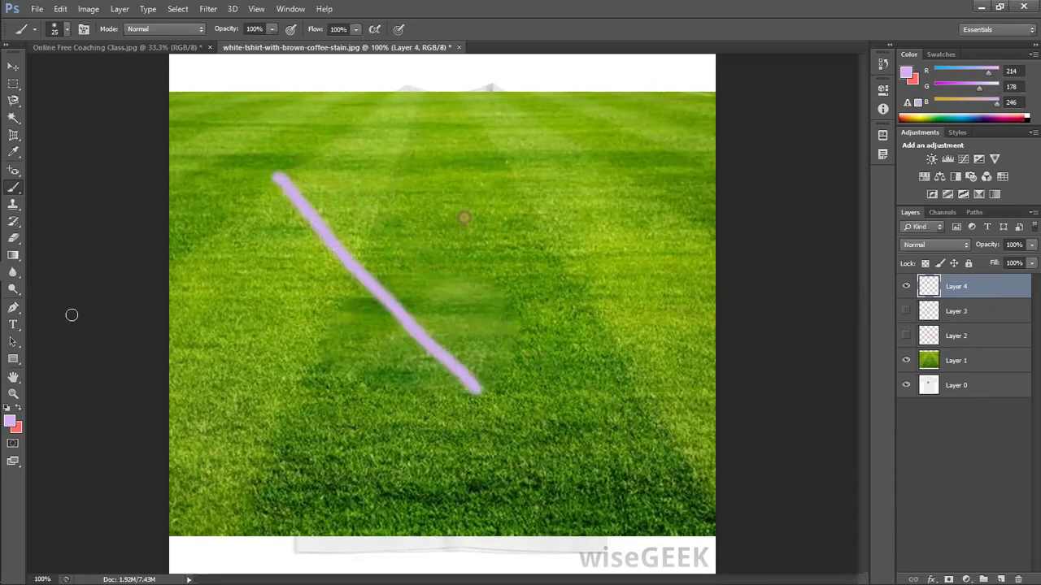
click(18, 408)
drag(390, 201, 349, 262)
shift+click(273, 408)
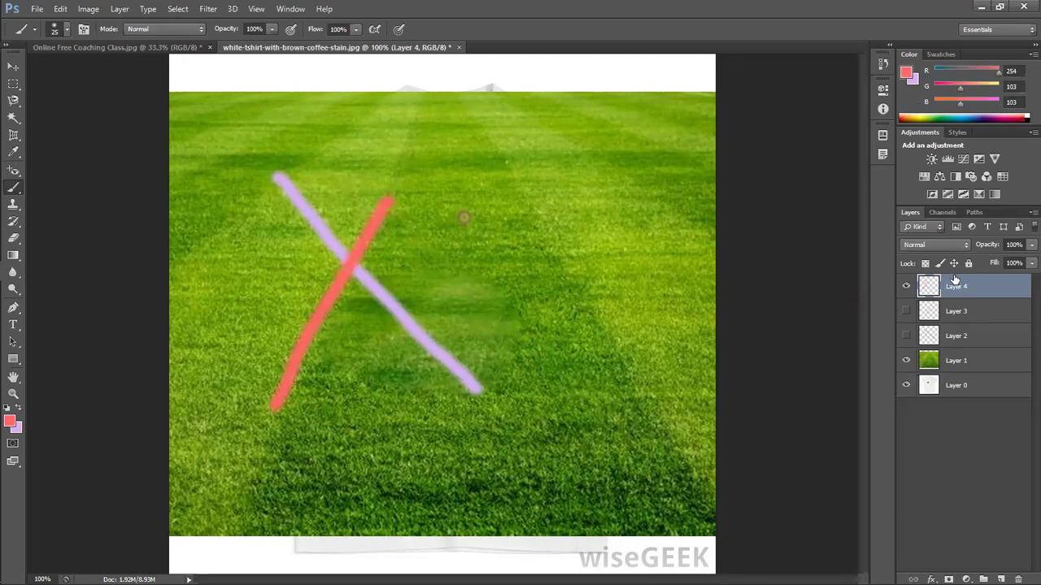
- Compare Layer 4 on and off, and paint red over the purple where the strokes cross
click(905, 287)
click(906, 287)
key(ctrl+plus)
key(ctrl+plus)
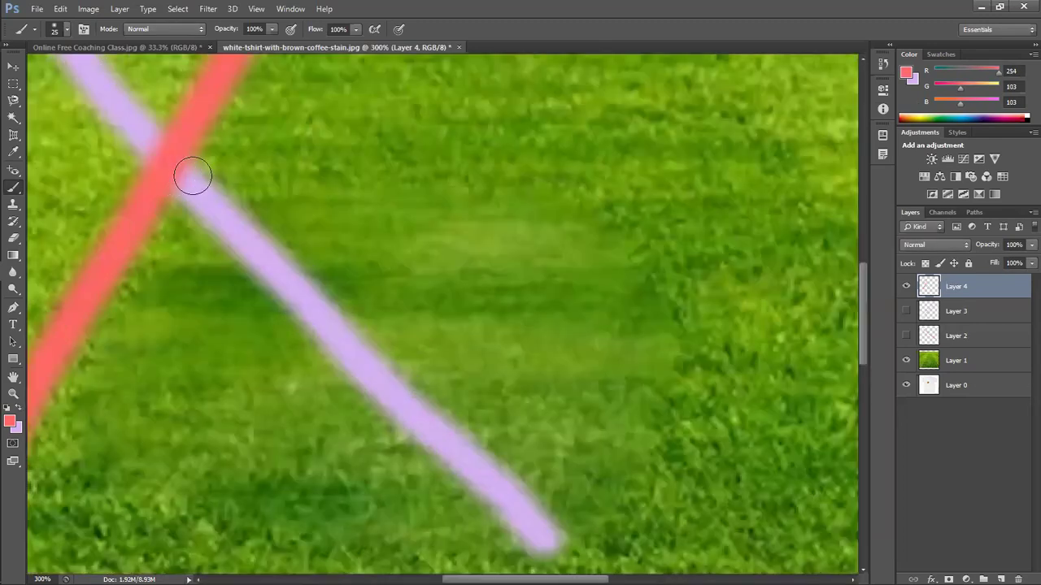
click(176, 168)
key(ctrl+0)
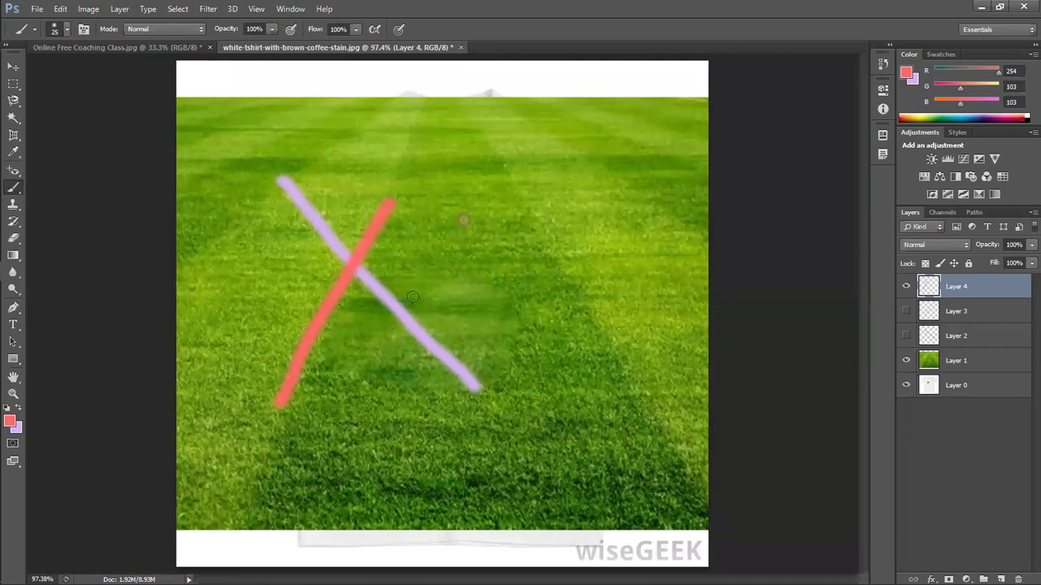
- Hide Layer 4, show Layers 3 and 2, and delete Layer 3 with its purple stroke
click(905, 287)
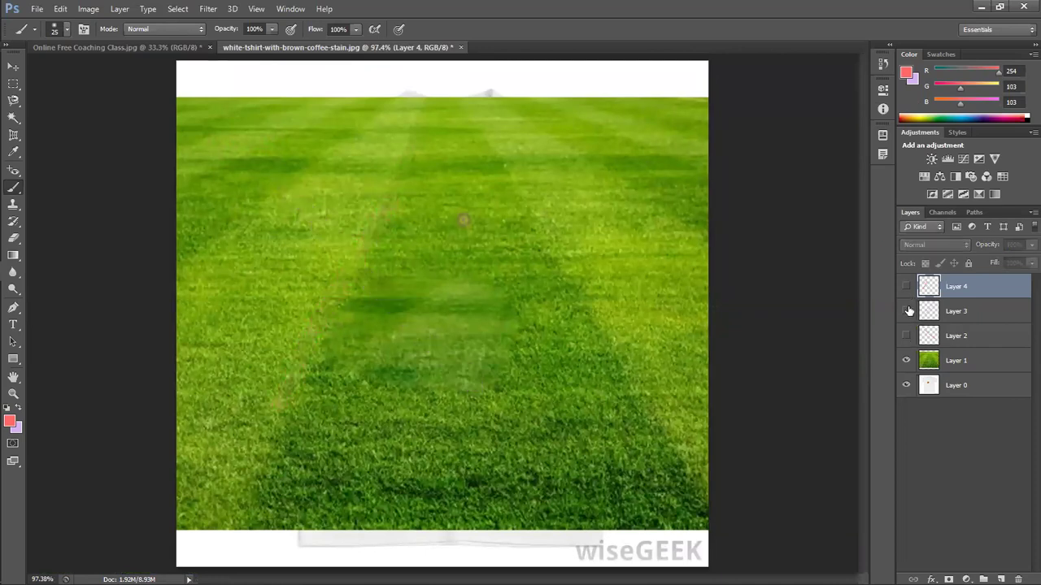
click(905, 310)
click(905, 335)
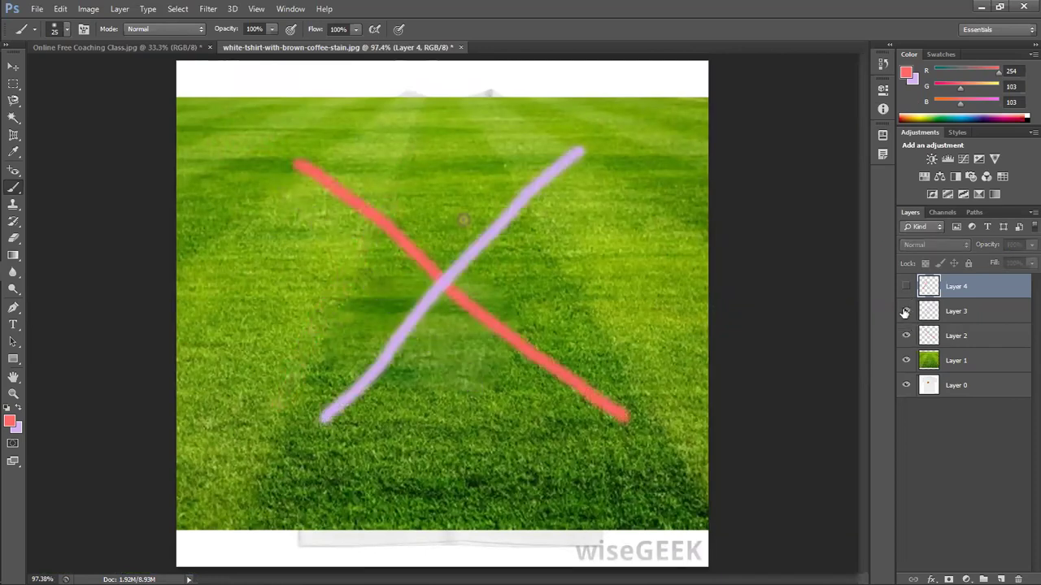
click(906, 311)
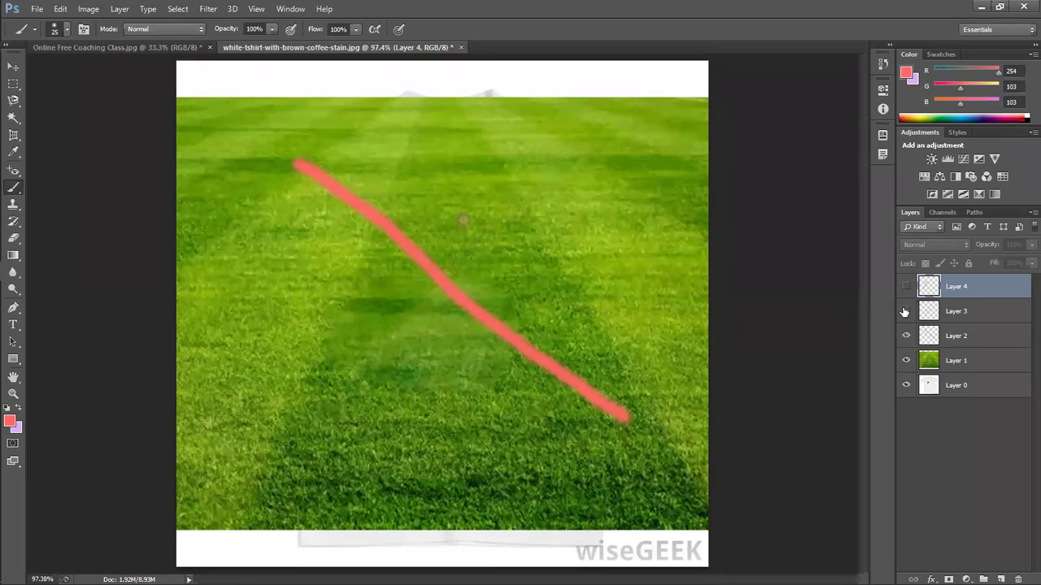
click(905, 311)
drag(972, 314, 1018, 579)
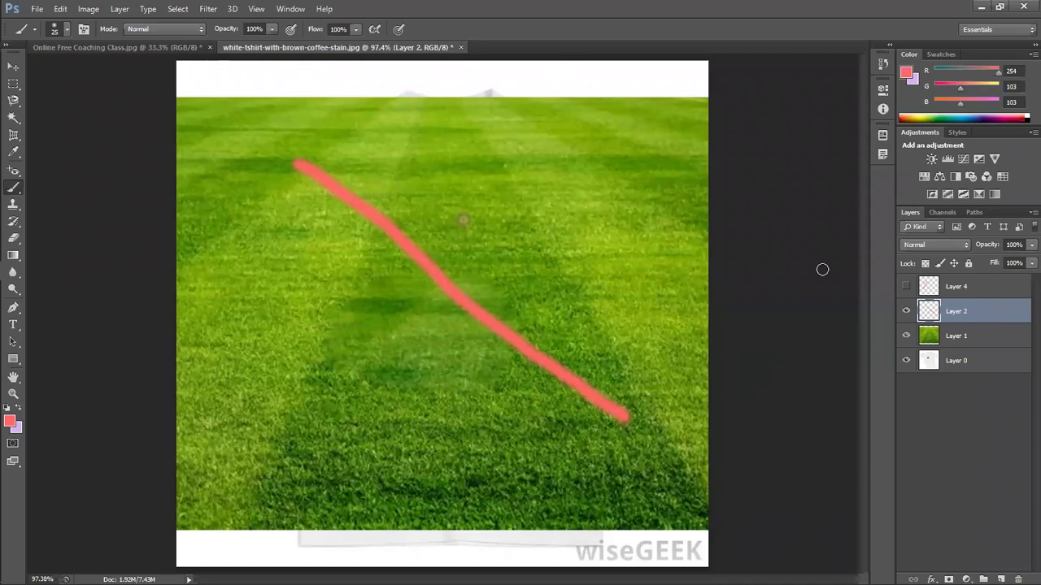
- Switch briefly to the Chrome window and return to the Photoshop document
key(super+t)
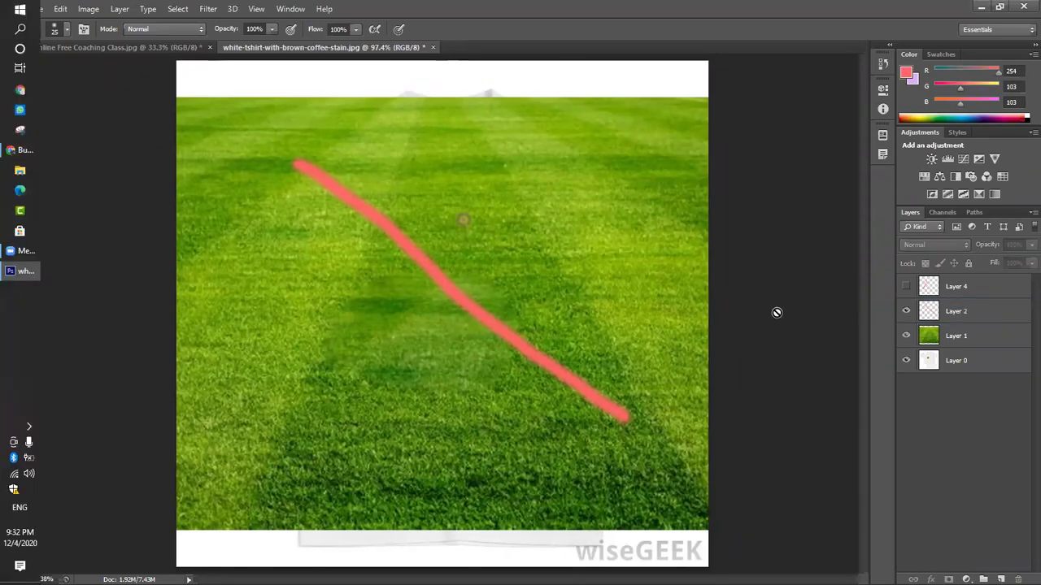
click(20, 153)
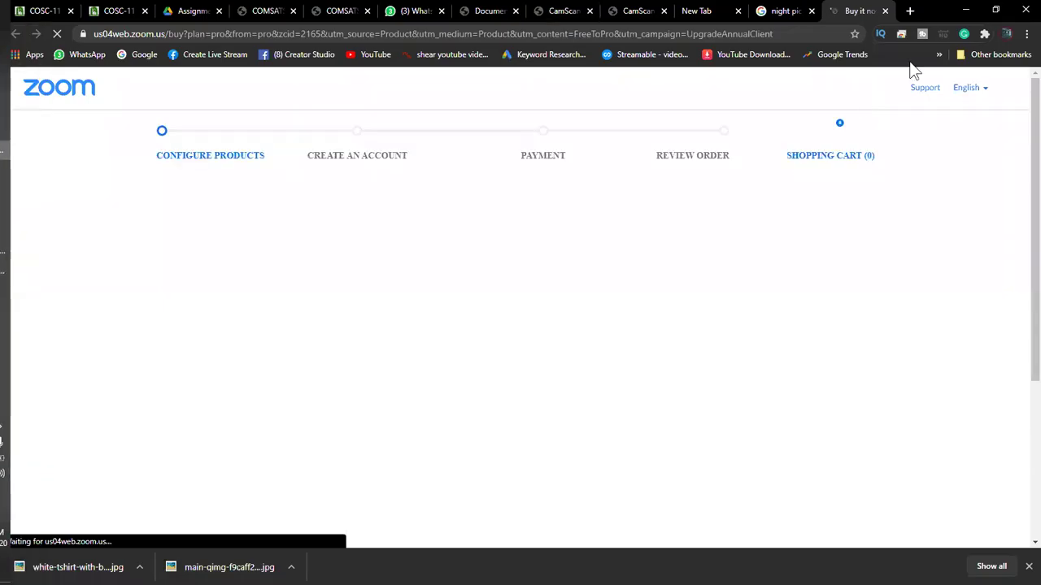
click(970, 10)
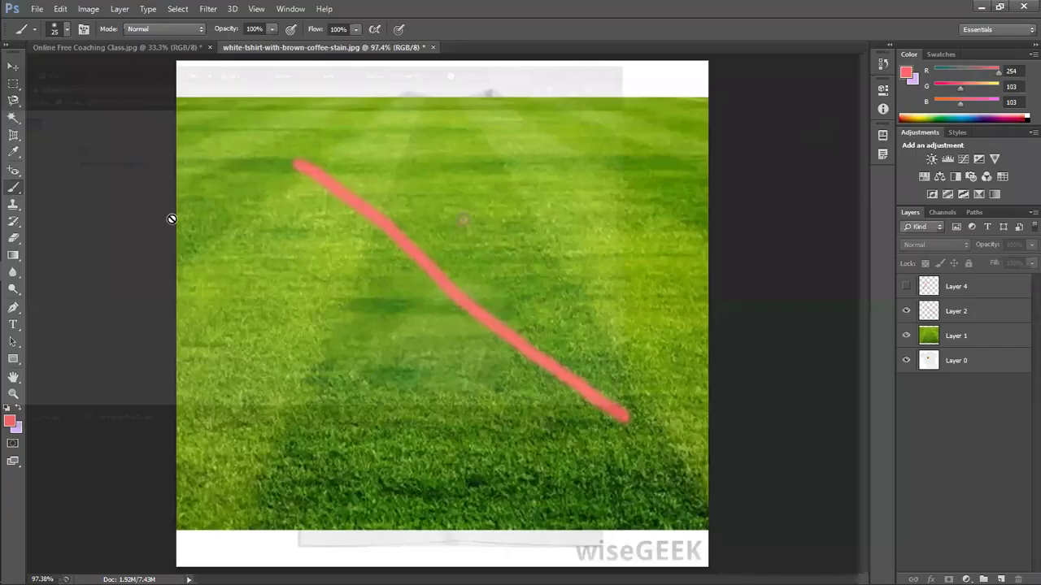
- Switch to the Pencil tool on a new Layer 5 and enlarge the brush tip list
right_click(13, 190)
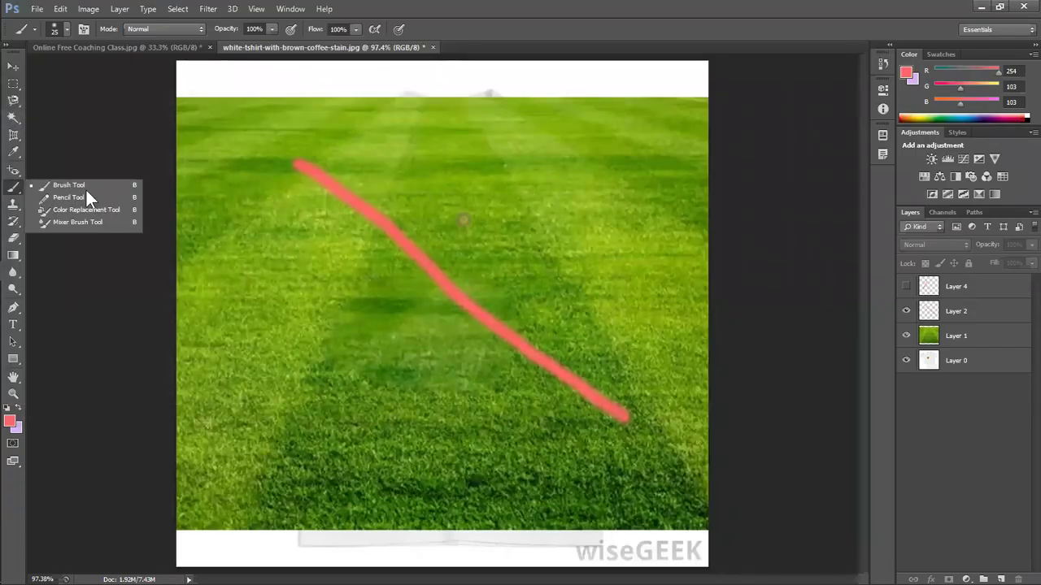
click(81, 198)
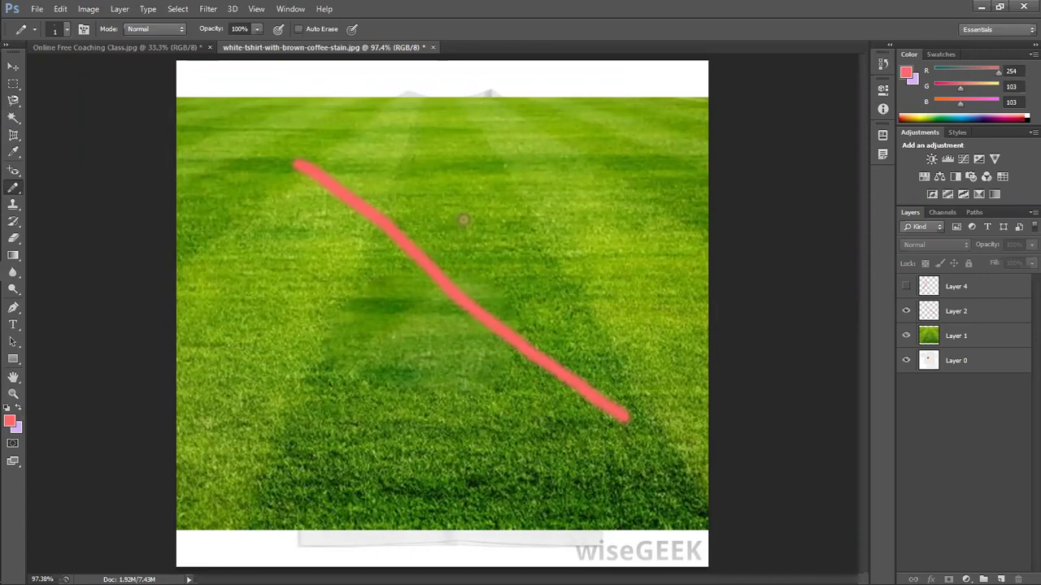
click(1001, 579)
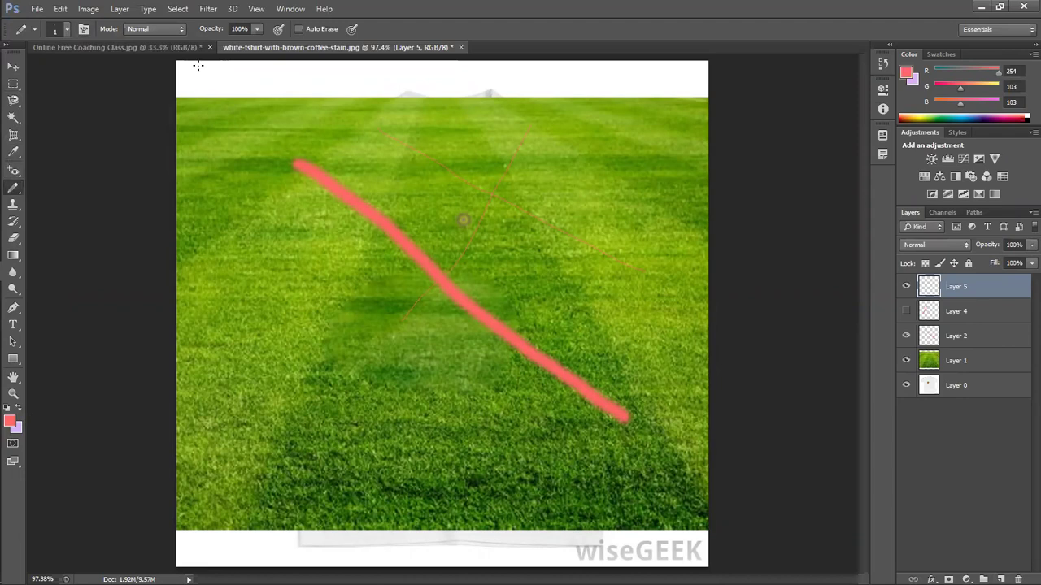
click(67, 28)
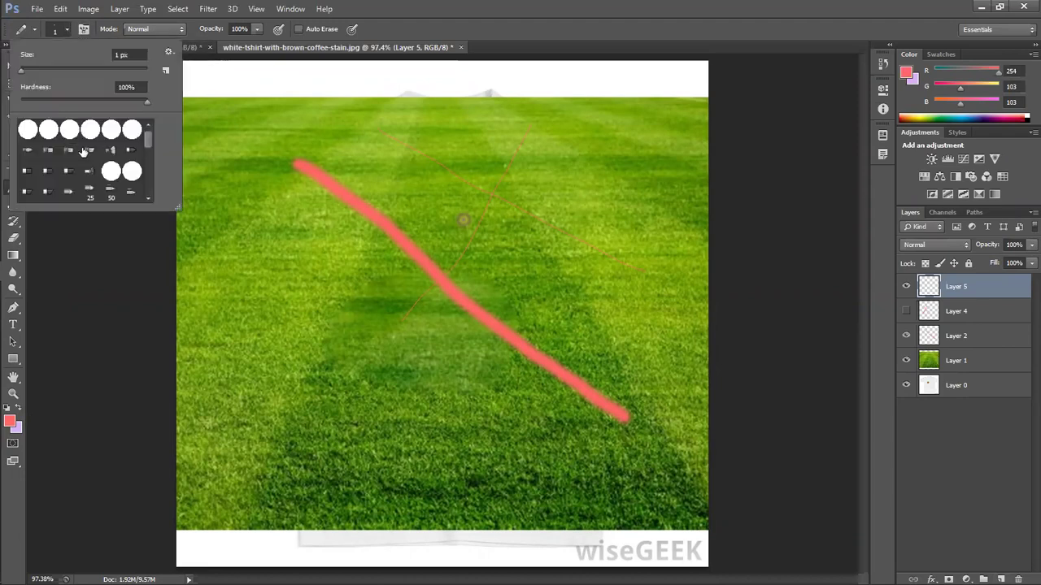
drag(185, 213, 290, 276)
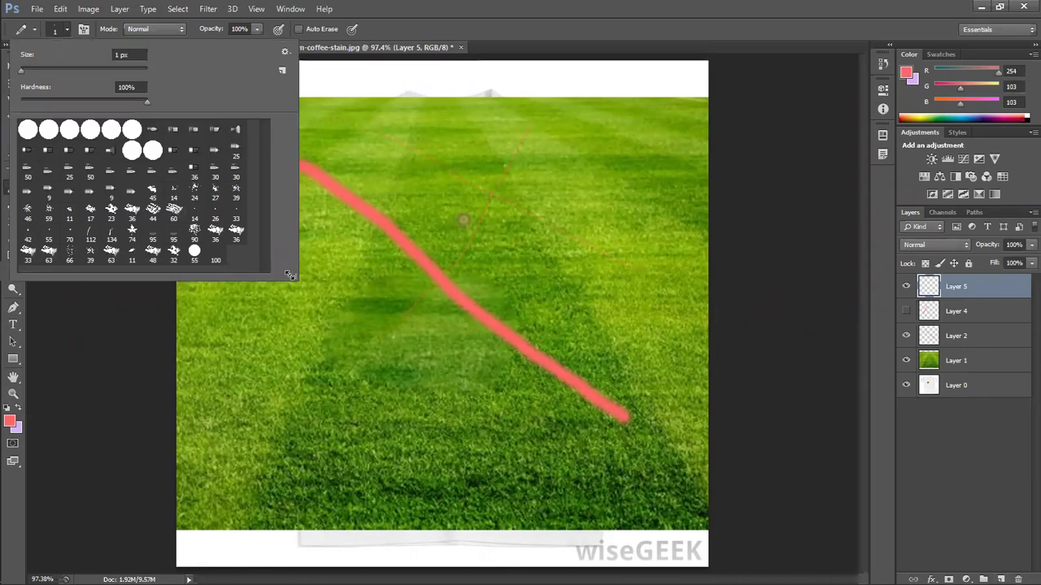
click(395, 24)
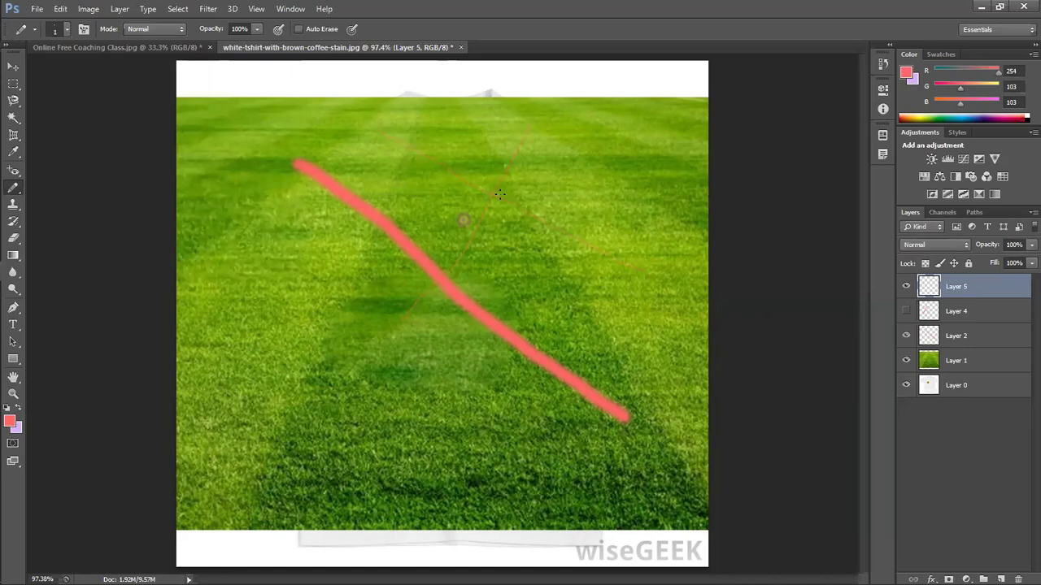
right_click(13, 187)
- Return to the soft brush, test a pink diagonal stroke, and undo it
click(66, 187)
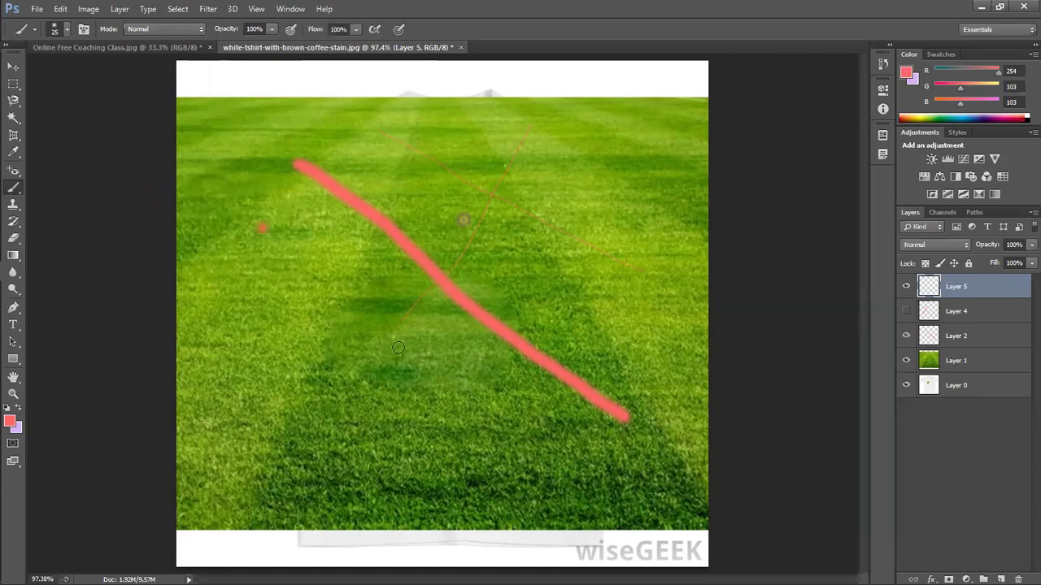
drag(260, 229, 433, 376)
key(ctrl+z)
- Delete Layers 5, 4 and 2, then add a fresh empty layer above the grass
key(Delete)
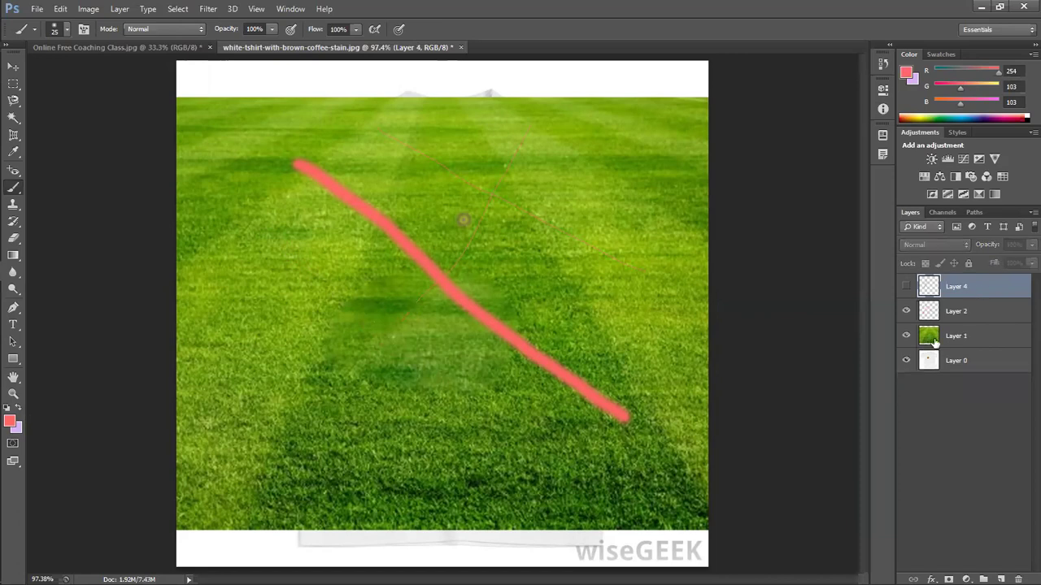
shift+click(939, 322)
key(Delete)
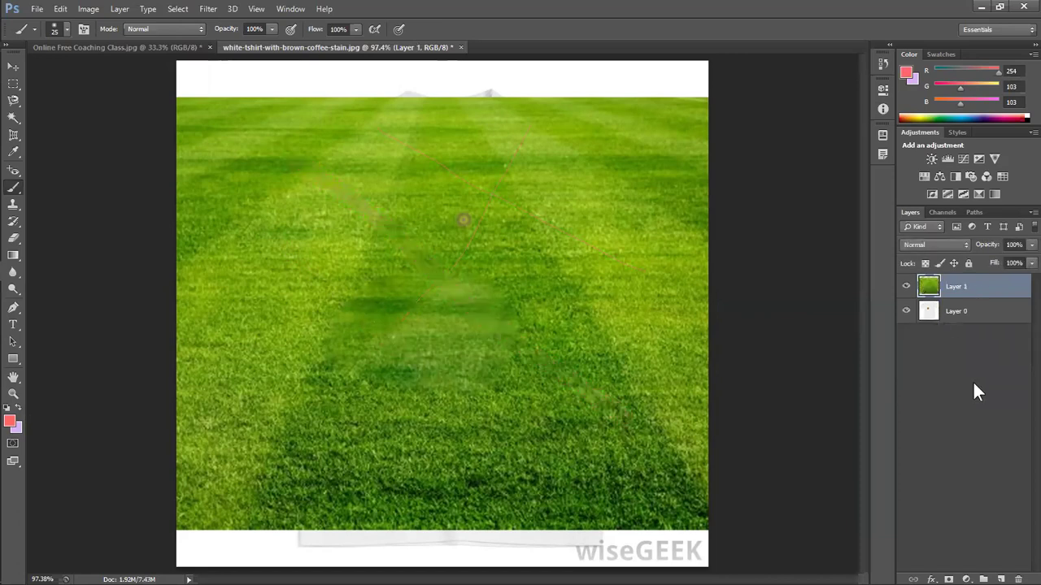
click(1001, 579)
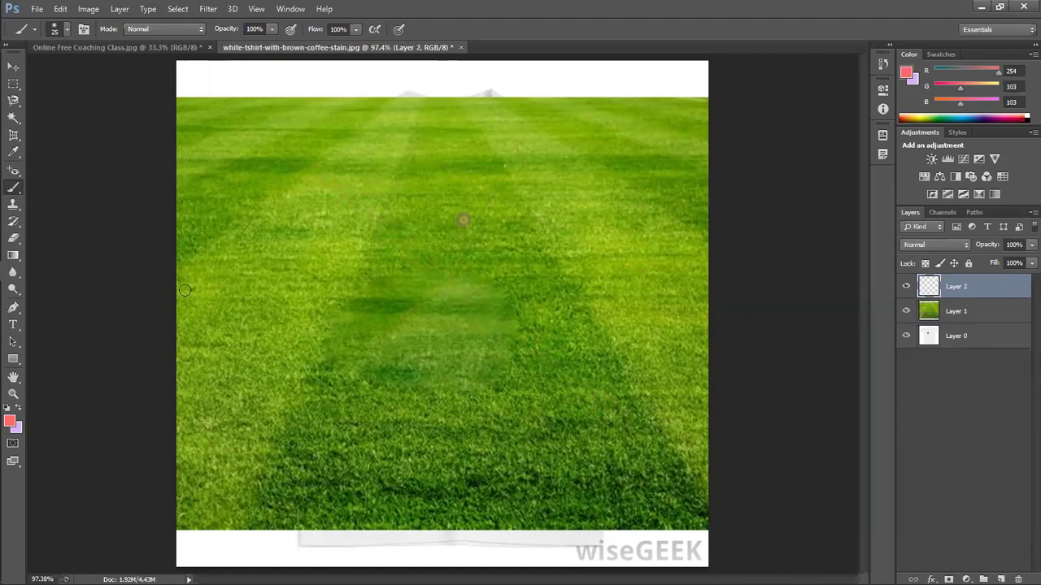
- Select the Brush tool and sample a grass green from the photo as foreground colour
right_click(15, 189)
click(64, 186)
click(9, 420)
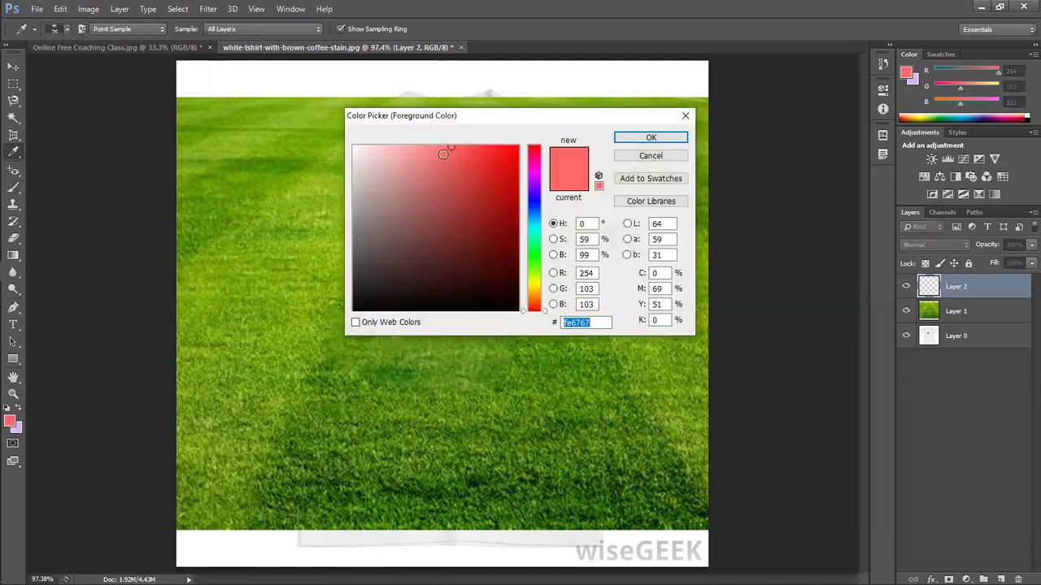
drag(476, 118, 648, 57)
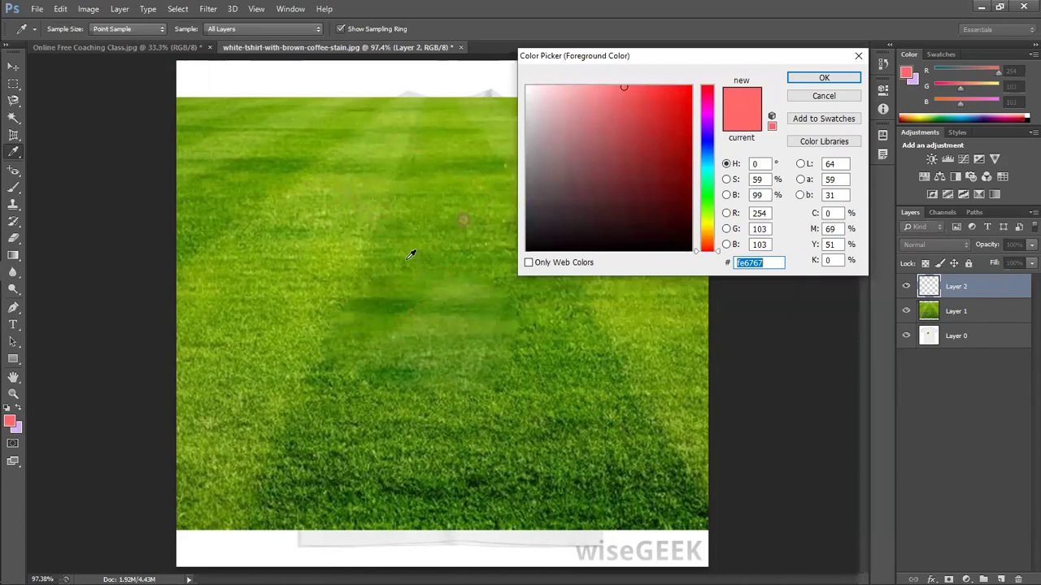
click(397, 301)
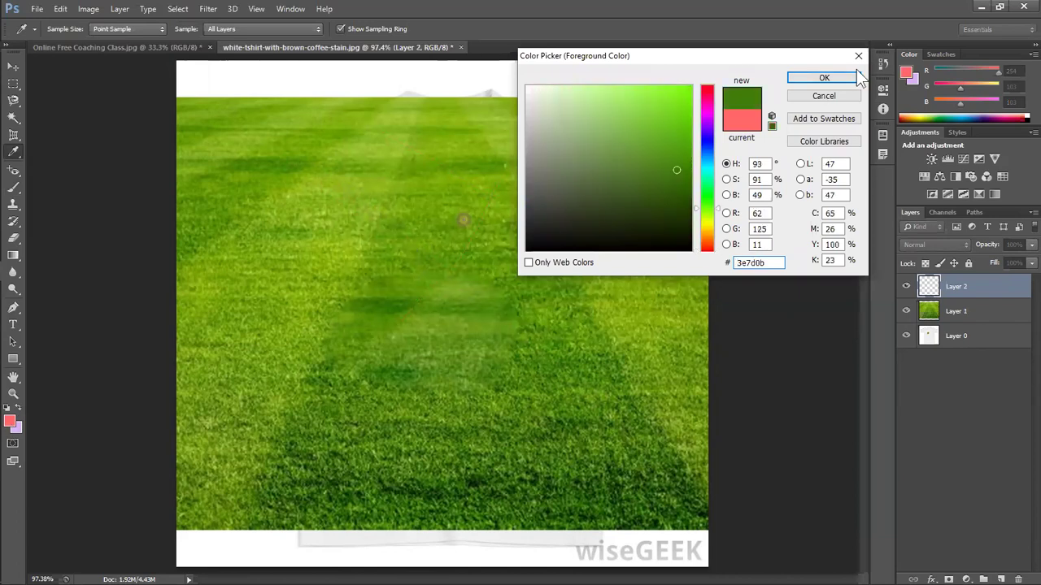
click(829, 78)
- Swap colours and sample a darker grass green, #5b9508, as the new foreground
click(18, 408)
click(10, 422)
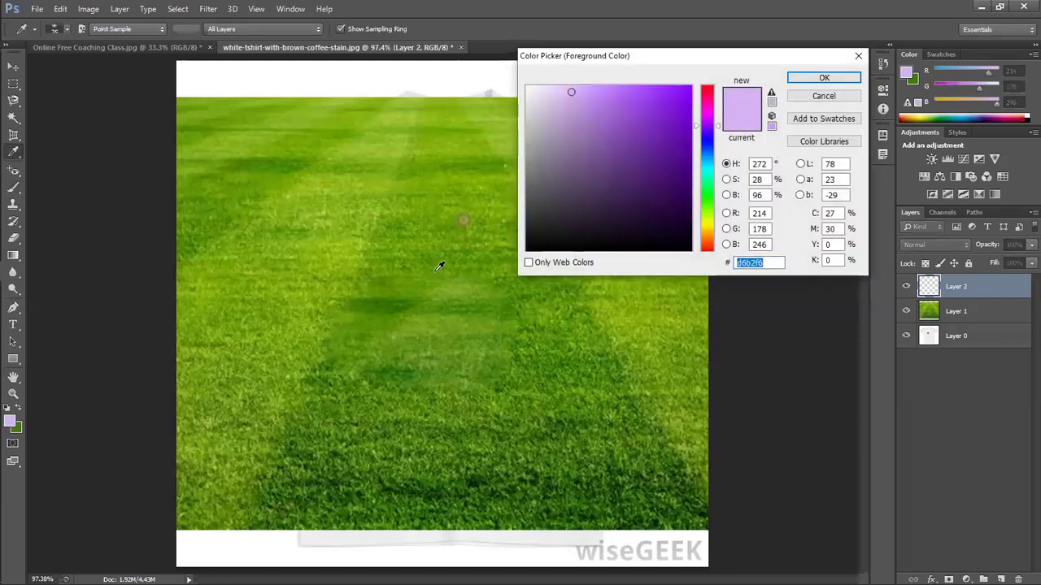
click(433, 274)
click(823, 78)
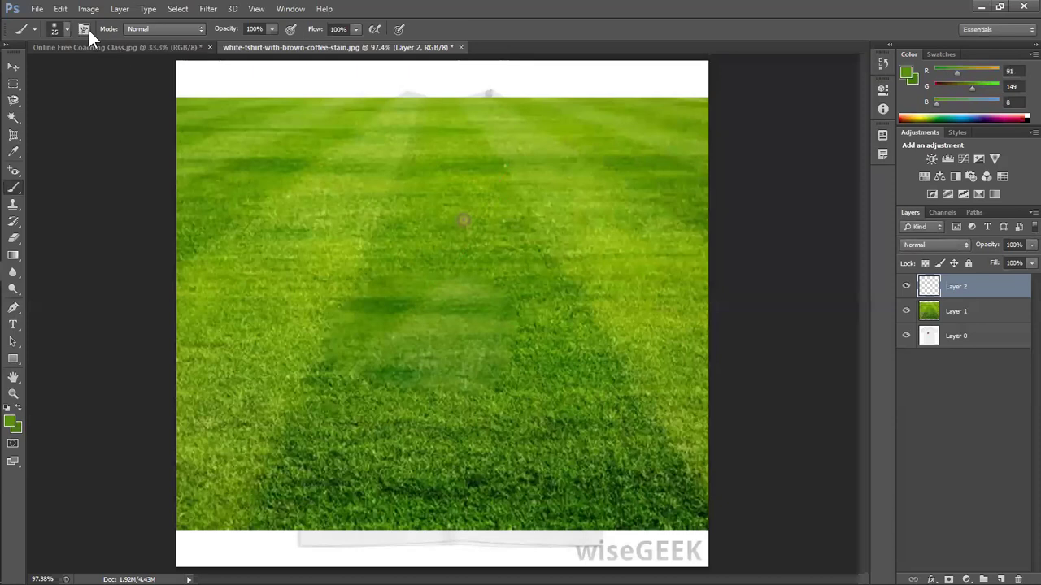
- Choose the 134 px grass-blade brush tip
click(66, 27)
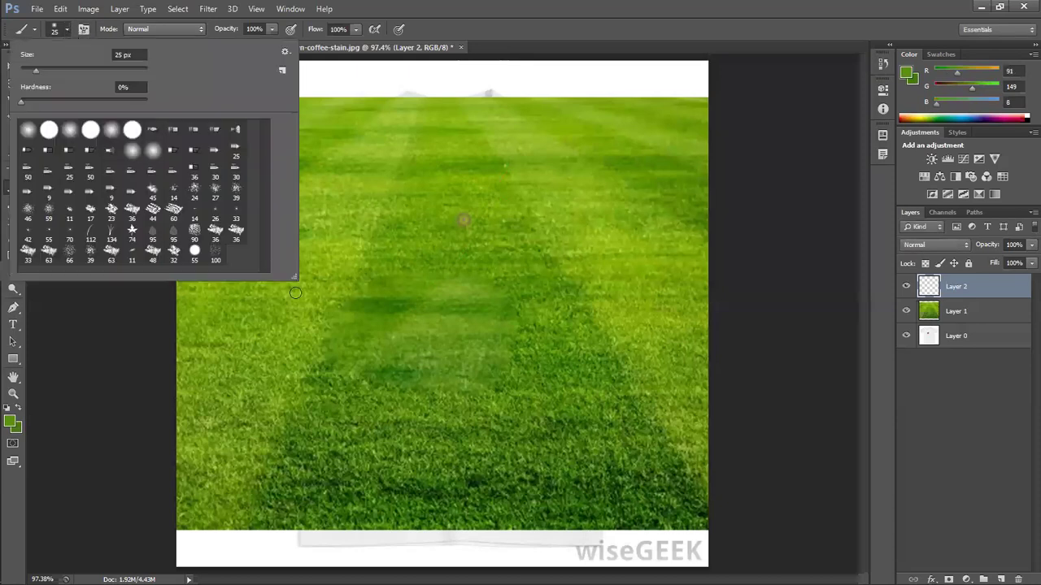
drag(304, 286, 323, 290)
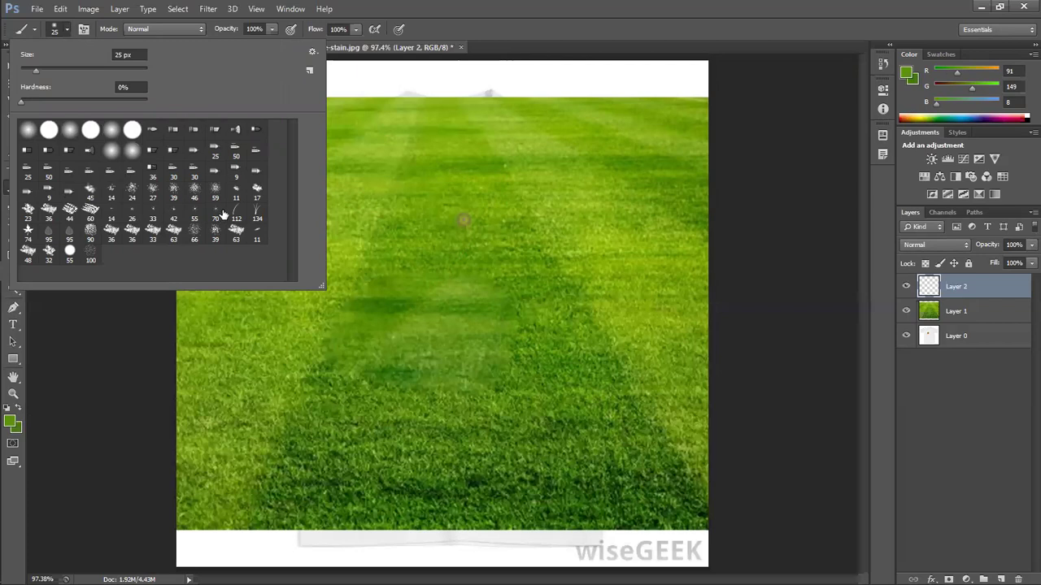
click(256, 214)
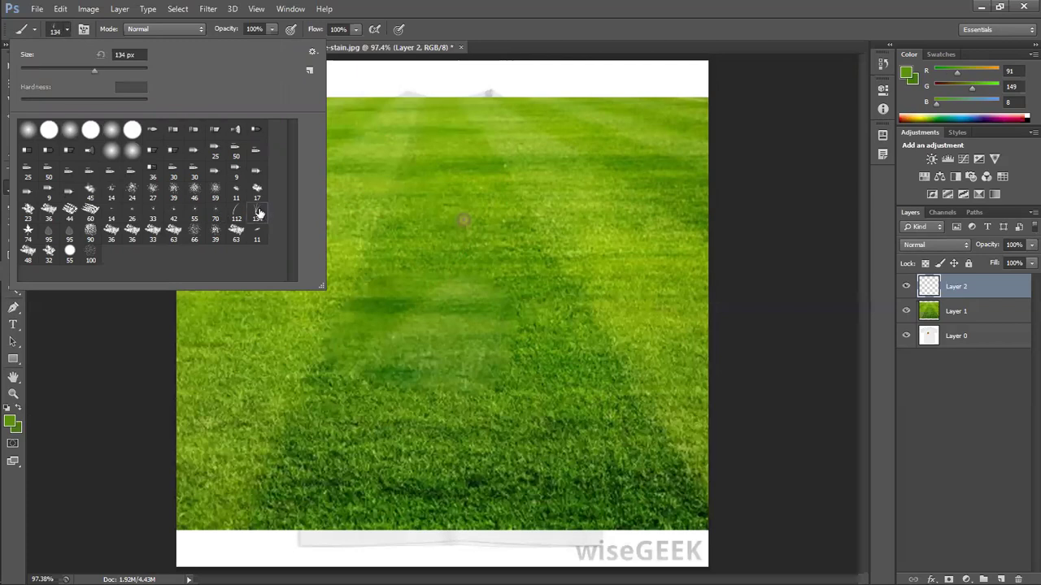
double_click(259, 214)
- Test-paint grass blades along the lower field, then clear them
drag(259, 458, 520, 474)
drag(600, 492, 614, 484)
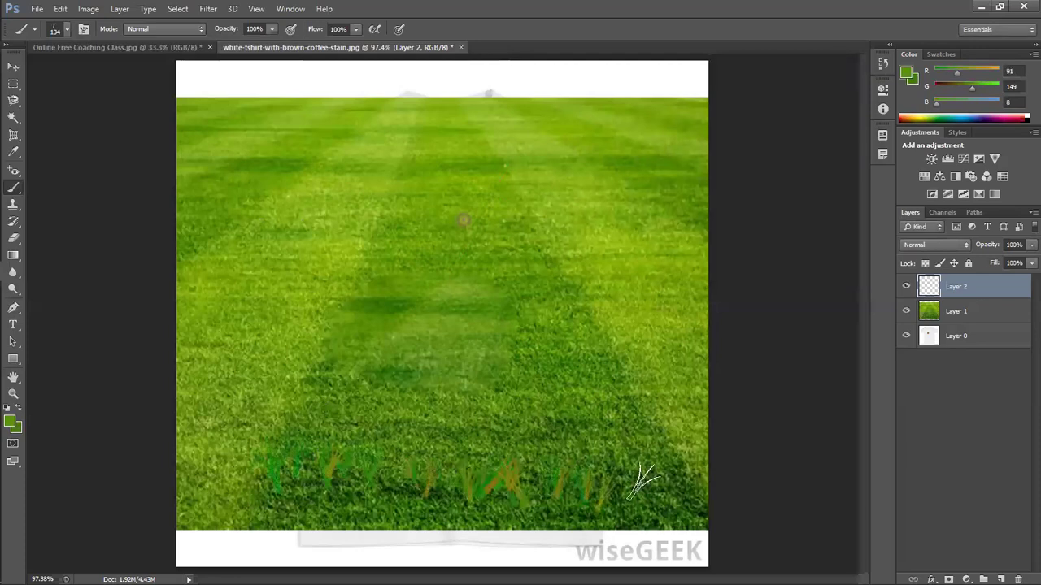
key(ctrl+a)
key(Delete)
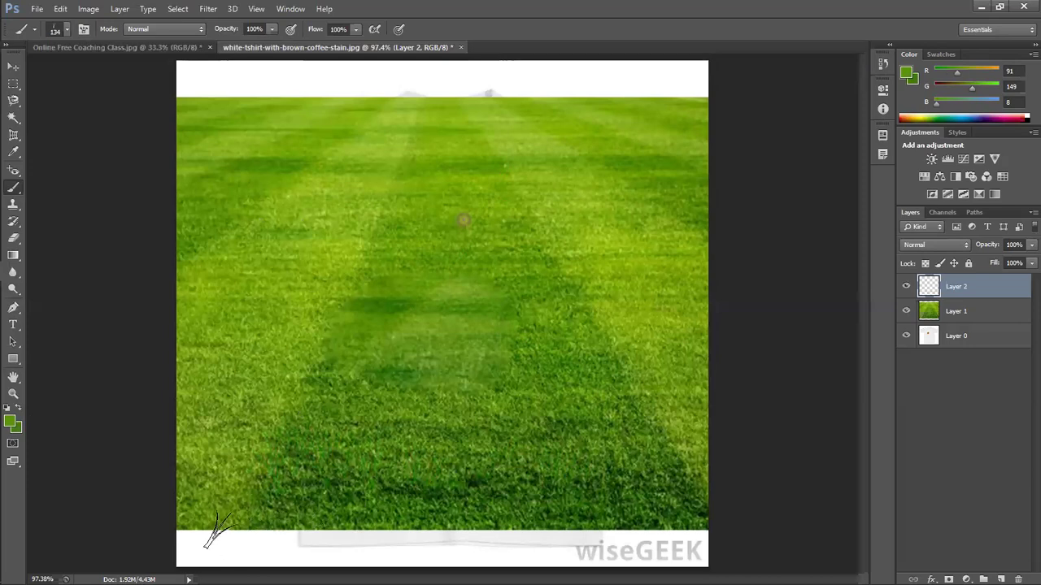
- Adjust the brush size in the tip settings, entering 149 then raising it to 349
key(bracketright)
key(bracketright)
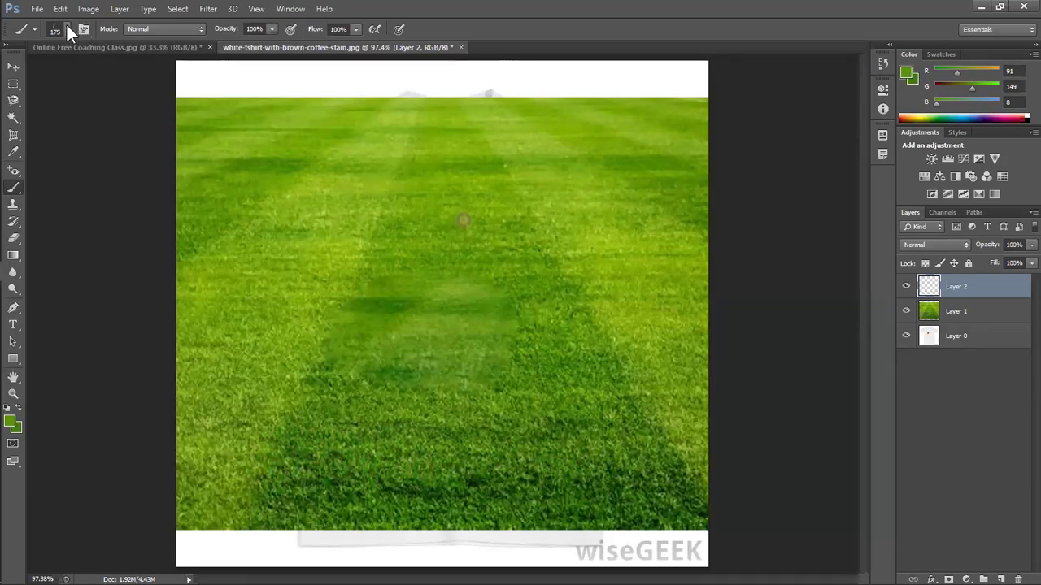
click(68, 31)
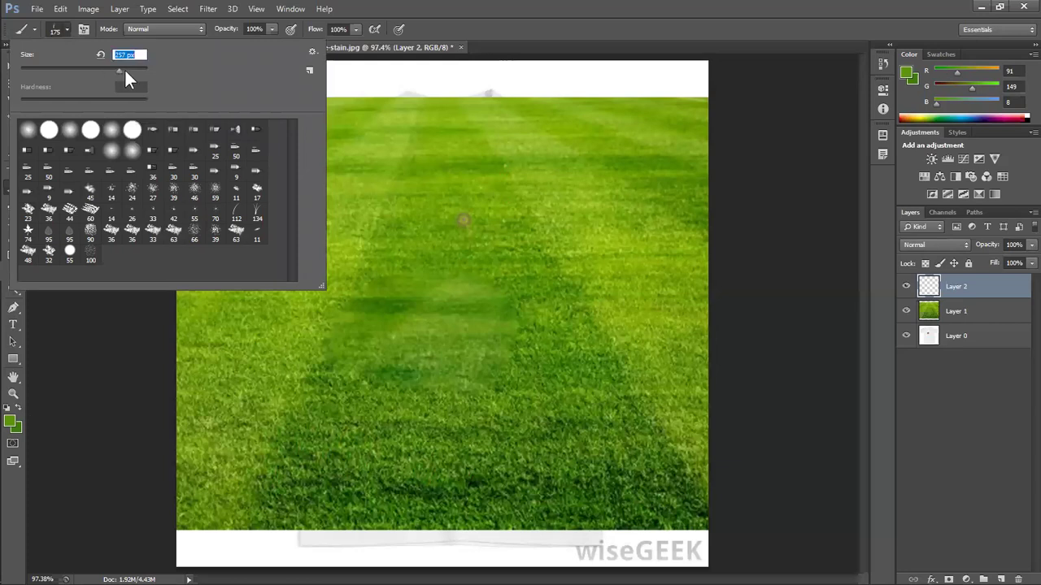
text(149)
key(Return)
drag(135, 69, 124, 70)
click(436, 30)
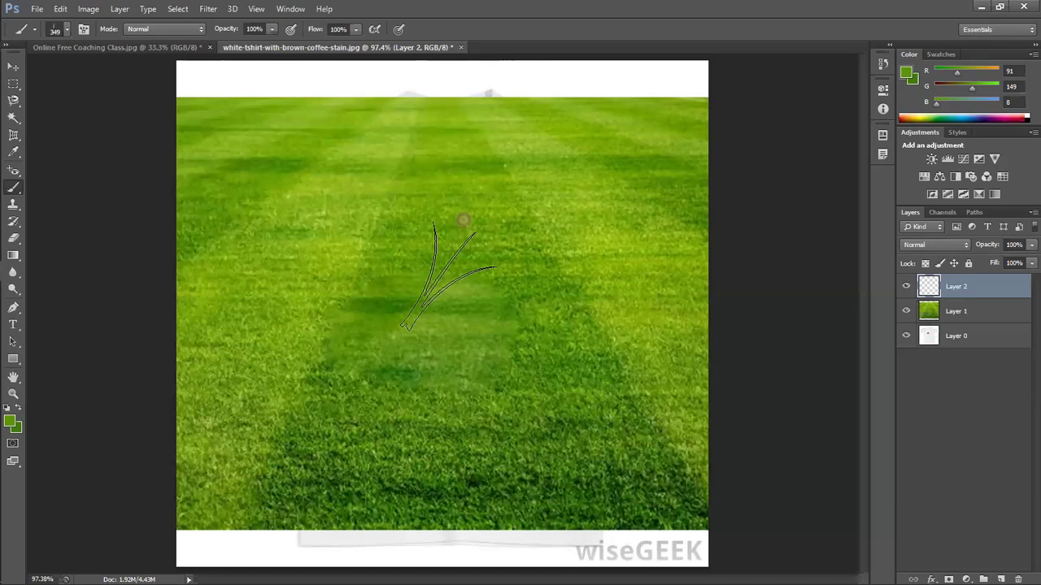
- Fine-tune the brush size with [ and ] around 300 px and remove Layer 2
key(bracketleft)
key(bracketleft)
key(bracketleft)
key(bracketleft)
key(bracketleft)
key(bracketright)
key(bracketright)
key(bracketright)
key(bracketright)
key(bracketright)
key(bracketright)
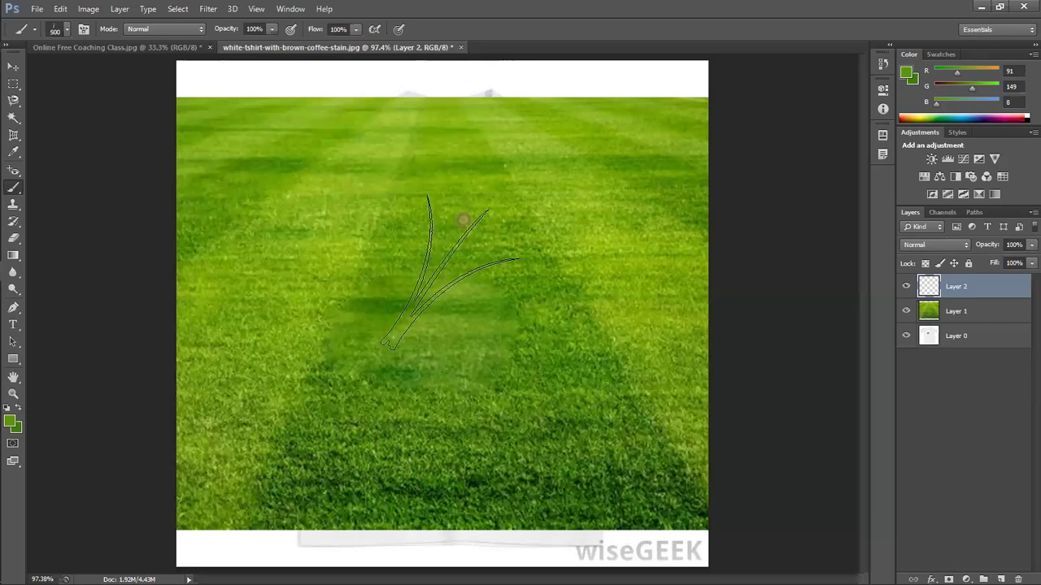
key(bracketleft)
key(bracketleft)
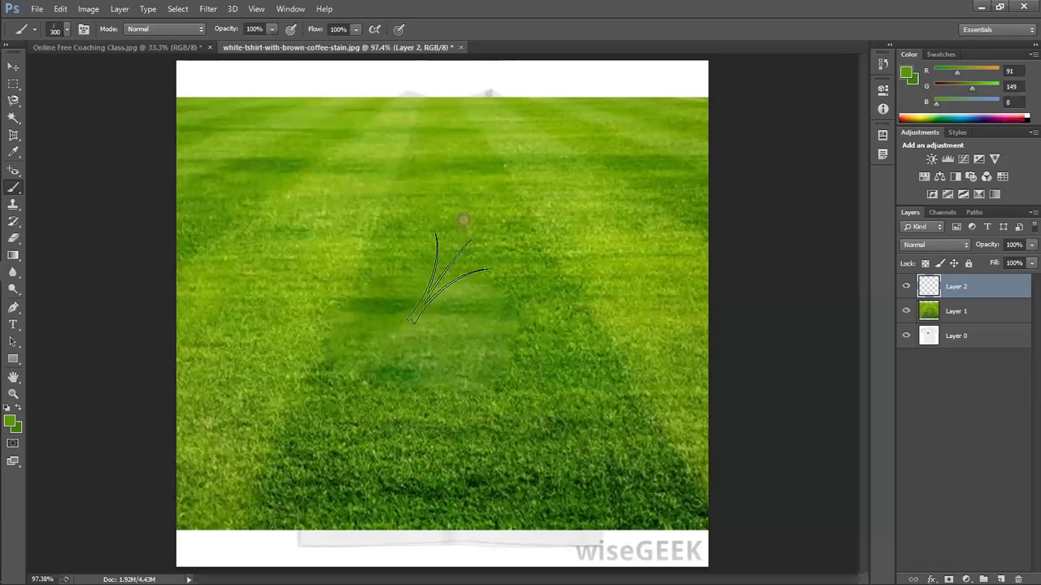
key(bracketleft)
key(bracketright)
key(bracketleft)
key(ctrl+e)
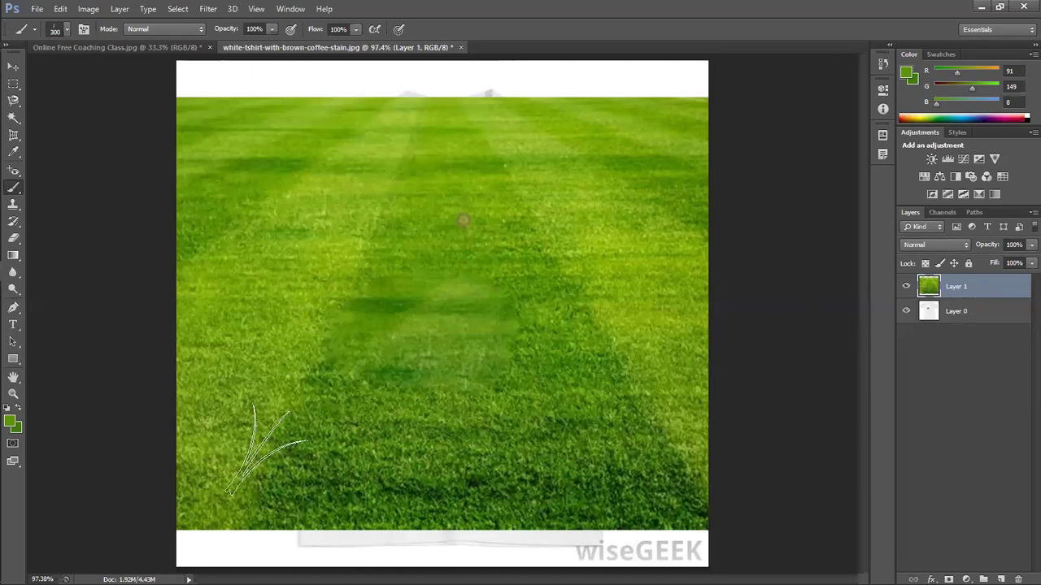
- Test grass blades along the bottom of Layer 1, undo them, and add a new Layer 2
drag(191, 488, 699, 480)
click(906, 290)
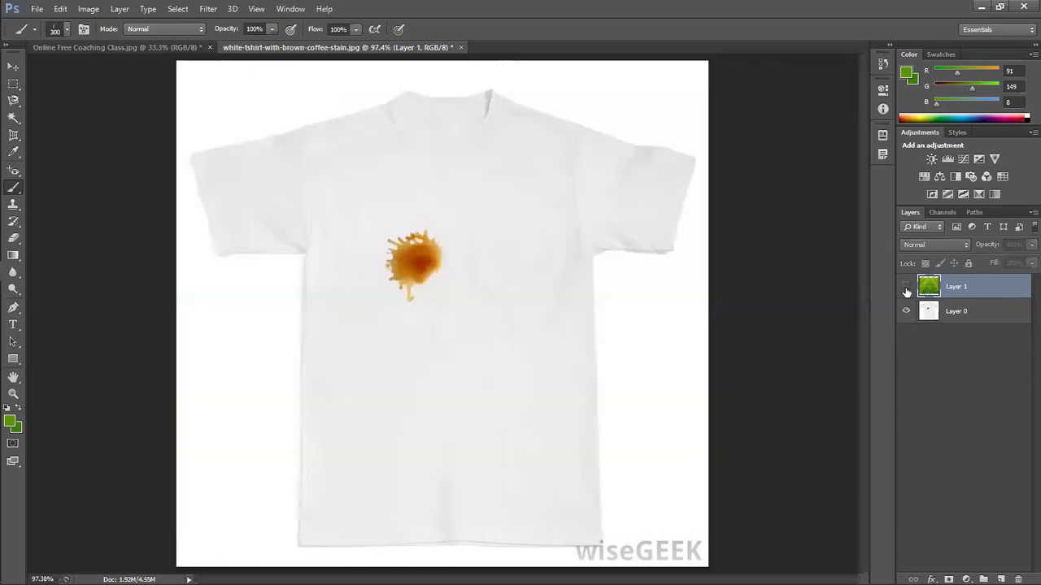
click(906, 290)
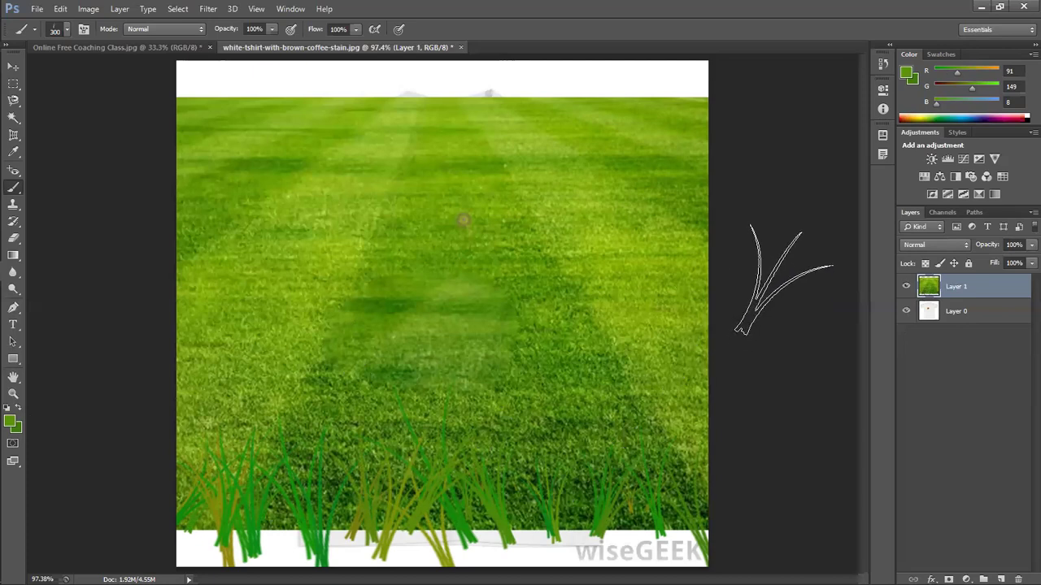
key(ctrl+z)
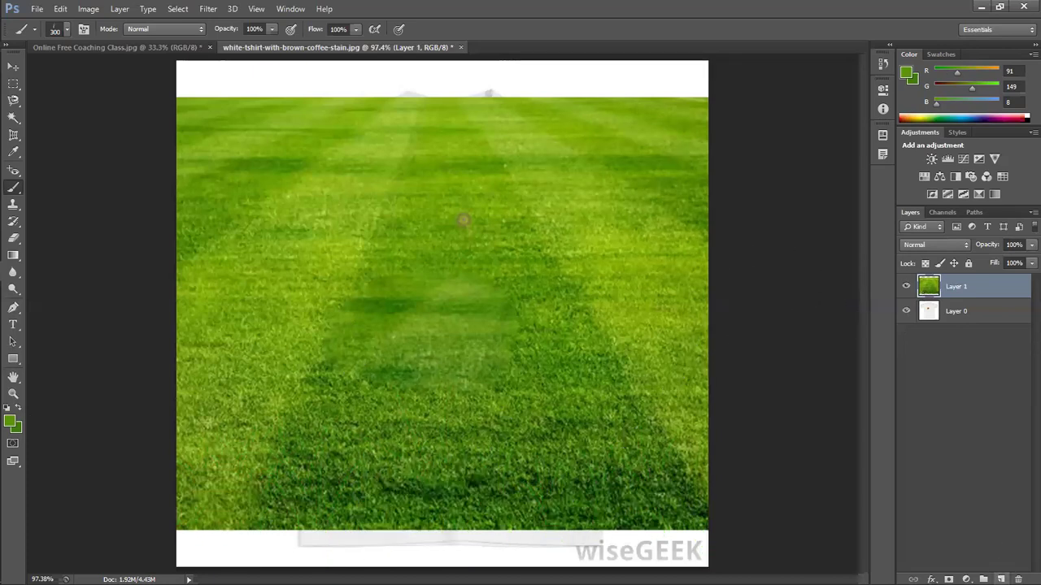
click(1001, 579)
- Paint green and brown grass blades along the bottom and across the upper field
drag(228, 520, 715, 520)
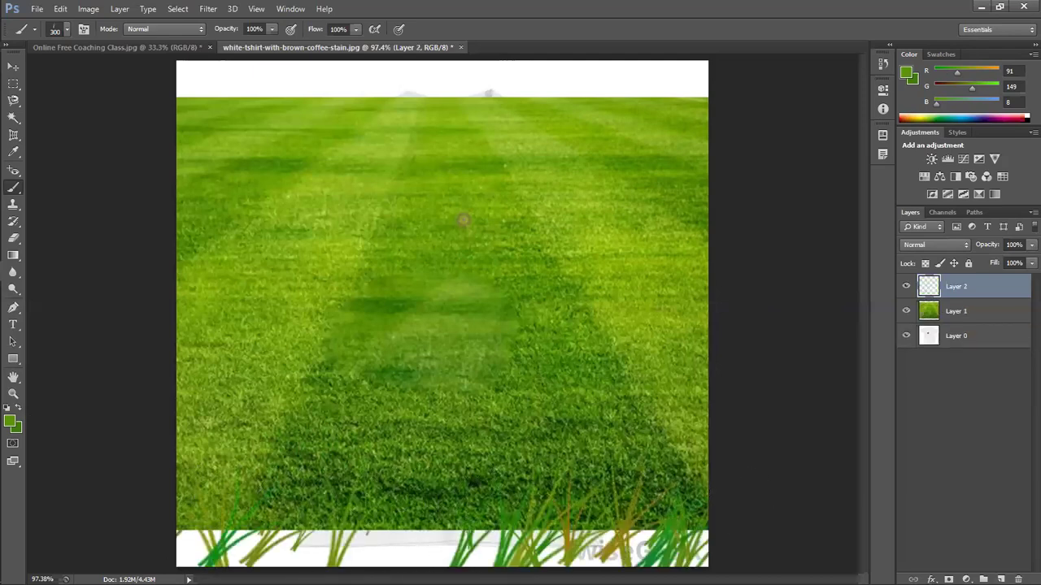
drag(504, 520, 220, 520)
mouse_move(488, 520)
mouse_down()
mouse_move(203, 529)
mouse_move(707, 520)
mouse_move(422, 529)
mouse_move(175, 500)
mouse_move(513, 528)
mouse_up()
mouse_move(443, 154)
mouse_down()
mouse_move(691, 155)
mouse_move(278, 152)
mouse_move(599, 256)
mouse_up()
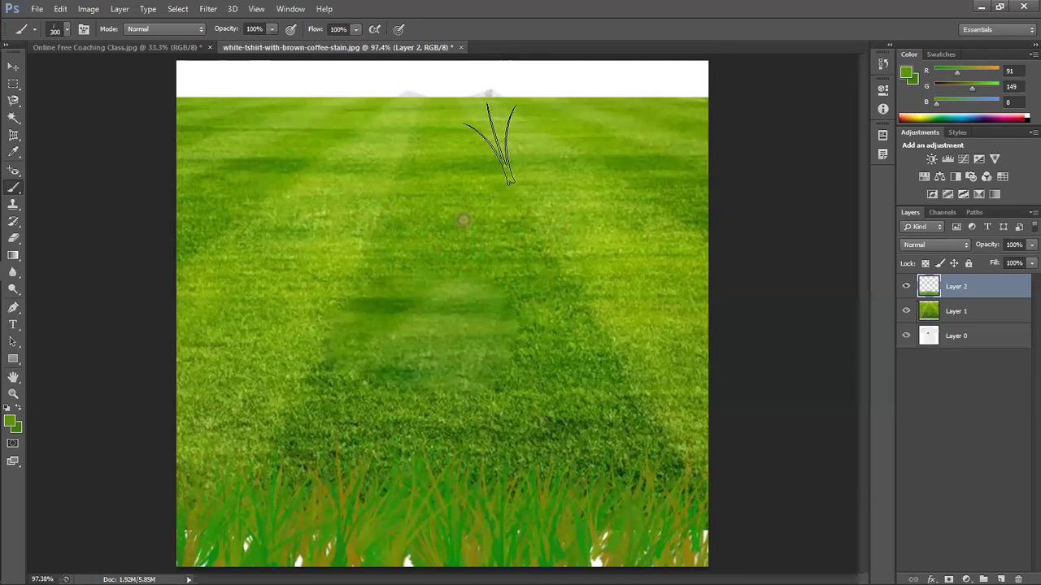
- Paint rows of smaller blades near the horizon at 100 and 200 px, undoing oversized strokes
key(bracketleft)
key(bracketleft)
key(bracketleft)
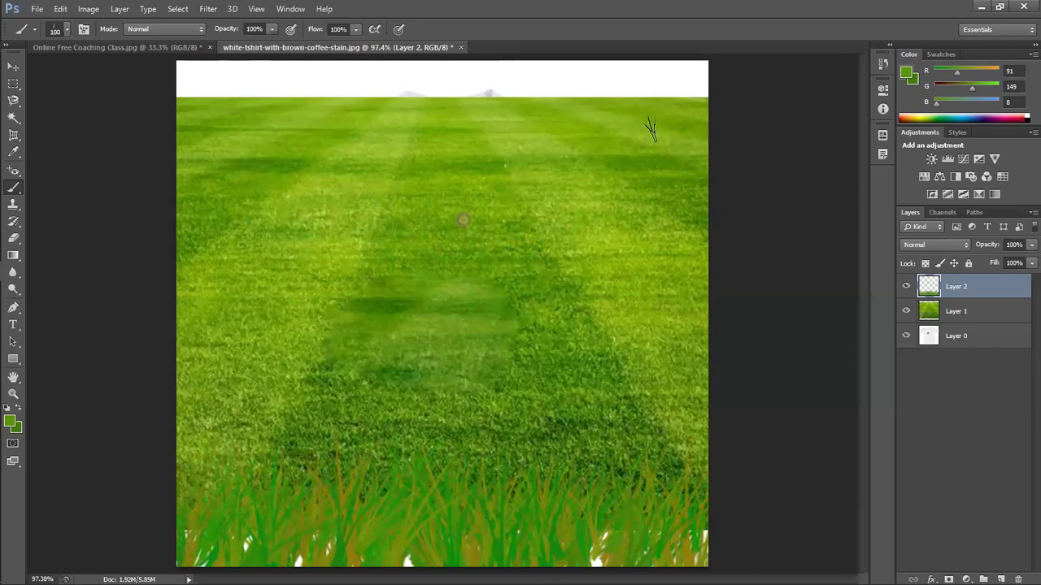
mouse_move(660, 140)
mouse_down()
mouse_move(277, 153)
mouse_move(627, 165)
mouse_up()
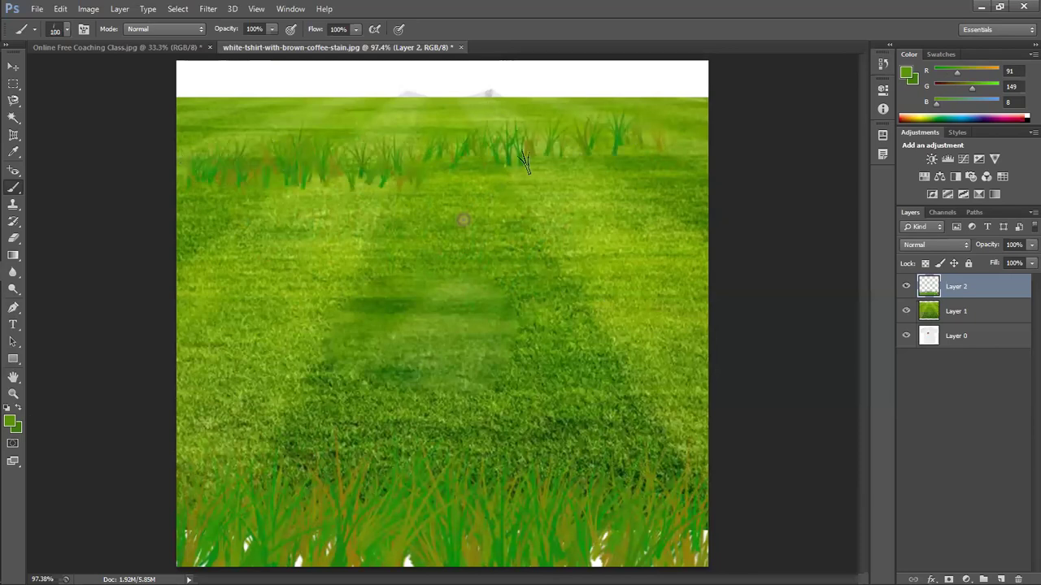
key(bracketright)
key(bracketright)
mouse_move(663, 191)
mouse_down()
mouse_move(218, 201)
mouse_move(527, 278)
mouse_move(378, 289)
mouse_move(253, 316)
mouse_up()
key(bracketright)
key(bracketright)
key(bracketright)
key(bracketleft)
key(bracketleft)
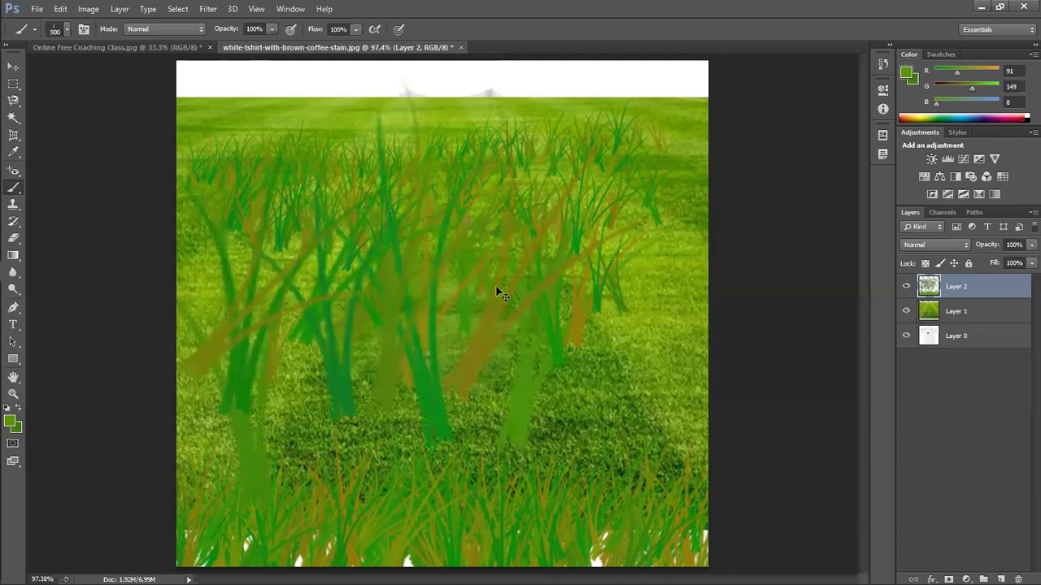
key(ctrl+z)
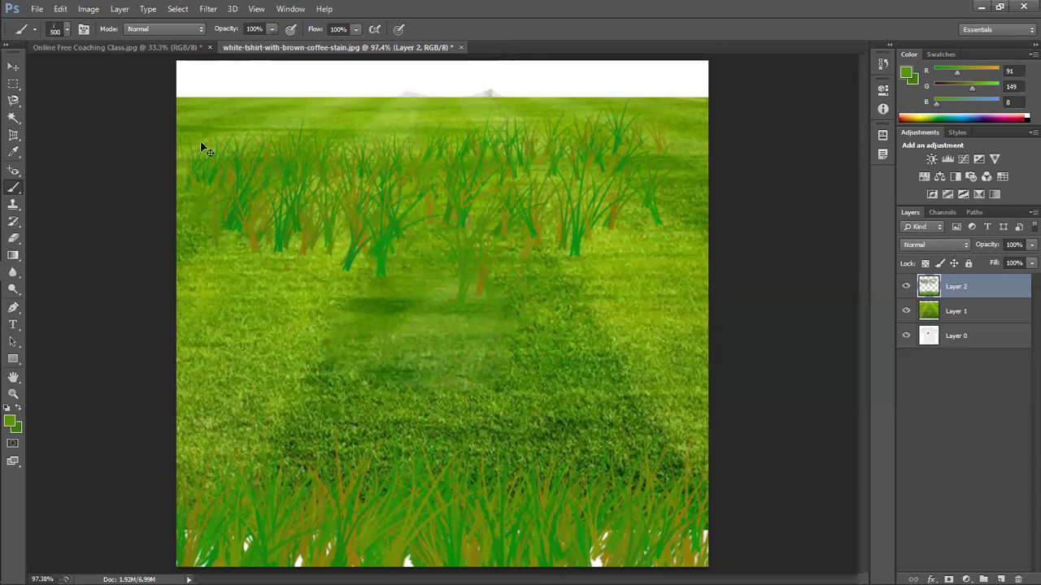
- Return to the Brush tool and choose the 74 px star-shaped brush tip
click(13, 65)
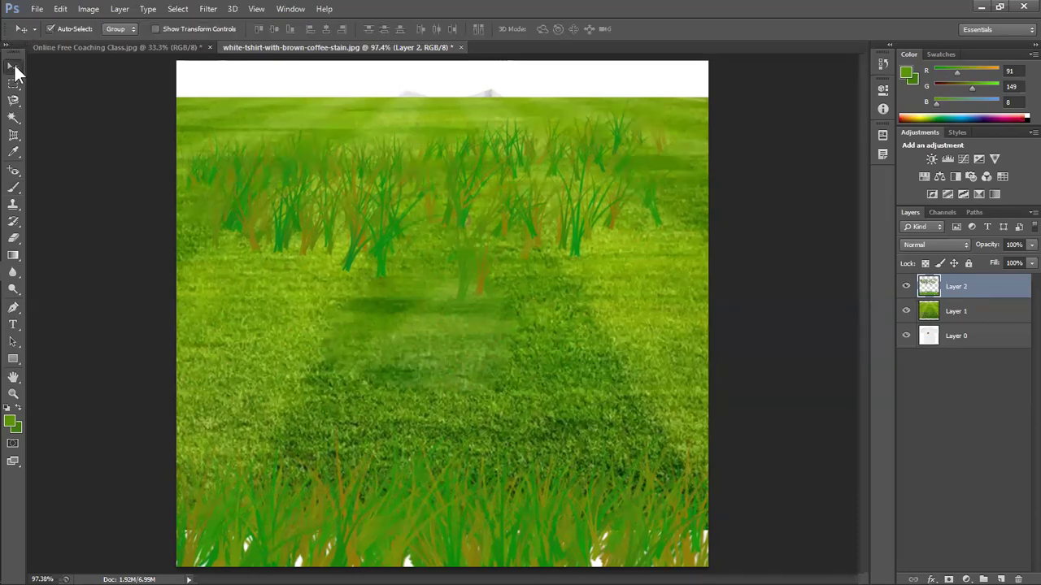
click(15, 186)
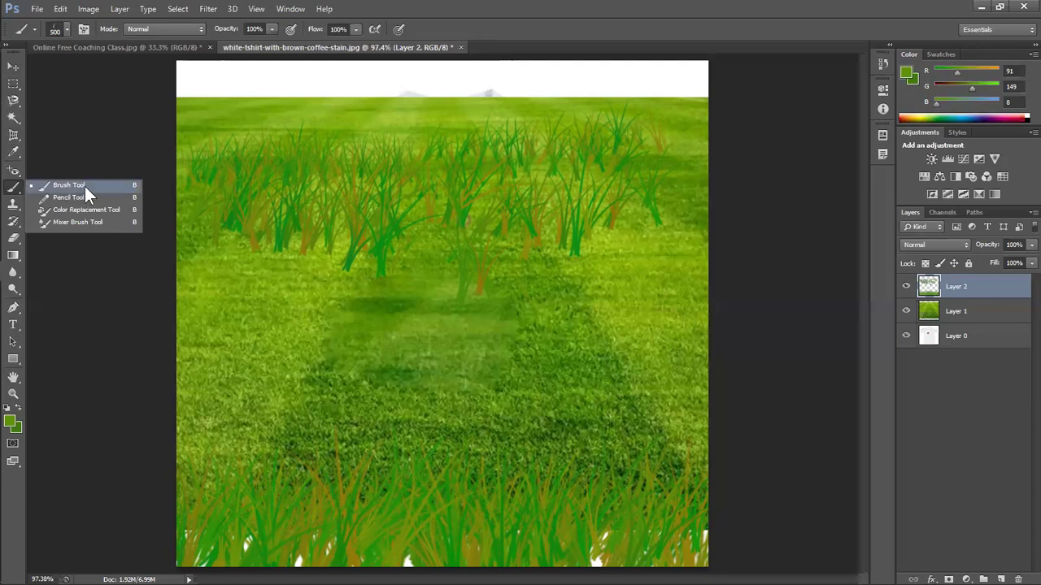
click(85, 186)
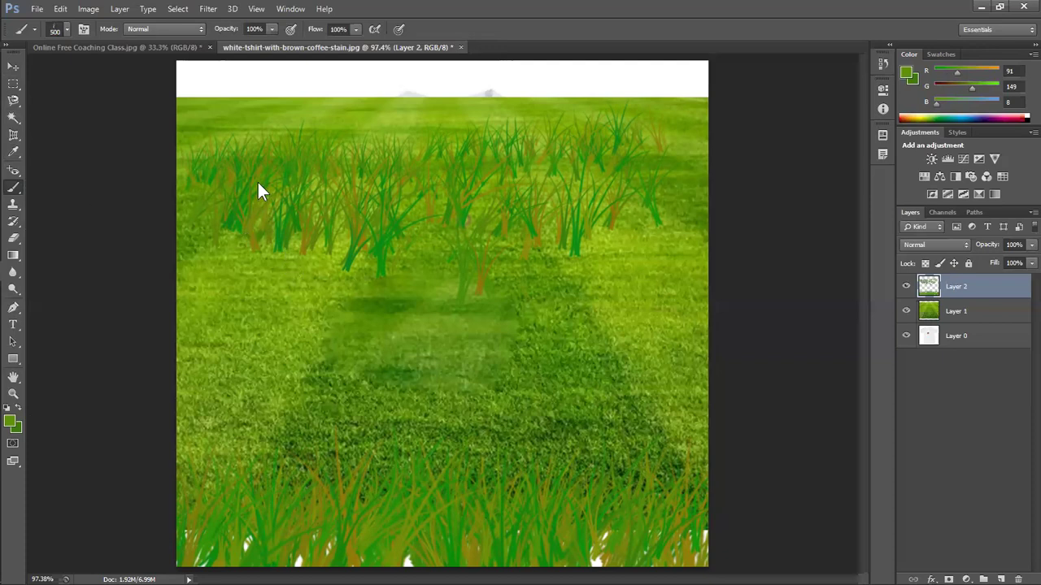
click(65, 29)
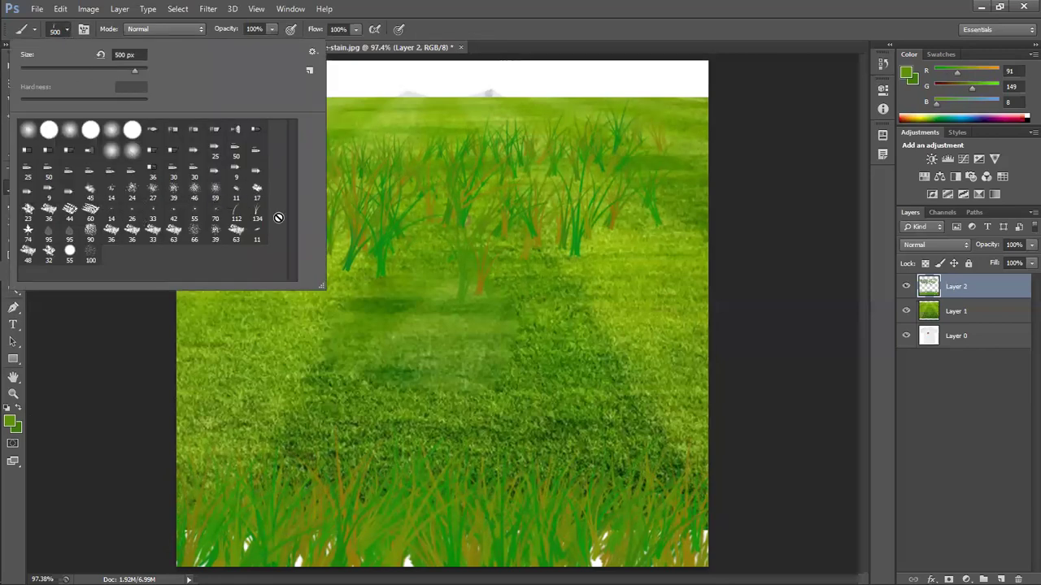
click(28, 232)
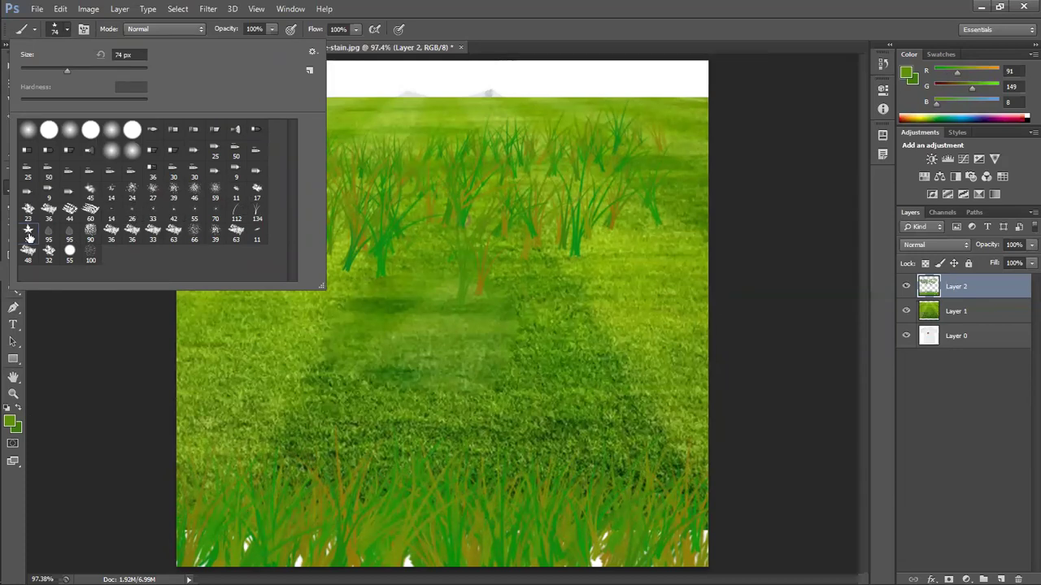
- Stamp enlarged 74 px leaf shapes across the grass on Layer 2, then hide Layer 2
click(49, 234)
double_click(30, 234)
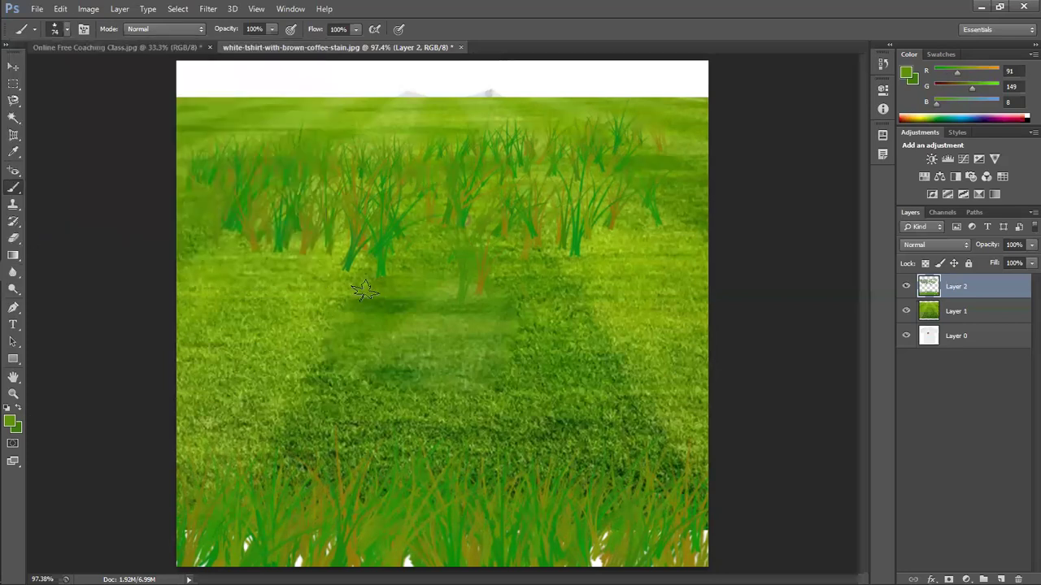
key(bracketright)
key(bracketright)
key(bracketright)
key(bracketright)
key(bracketright)
key(bracketright)
key(bracketright)
key(bracketright)
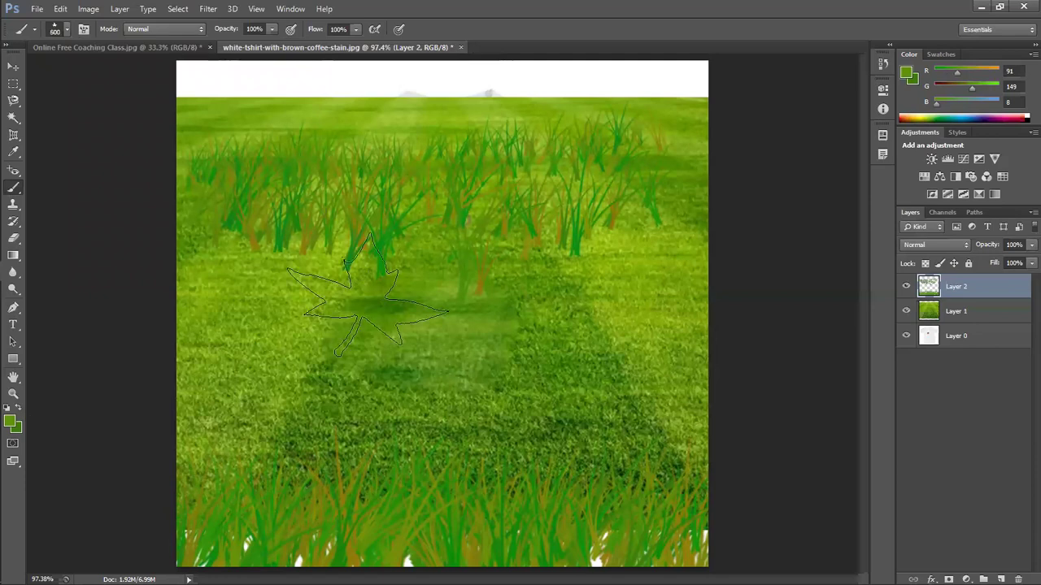
click(366, 300)
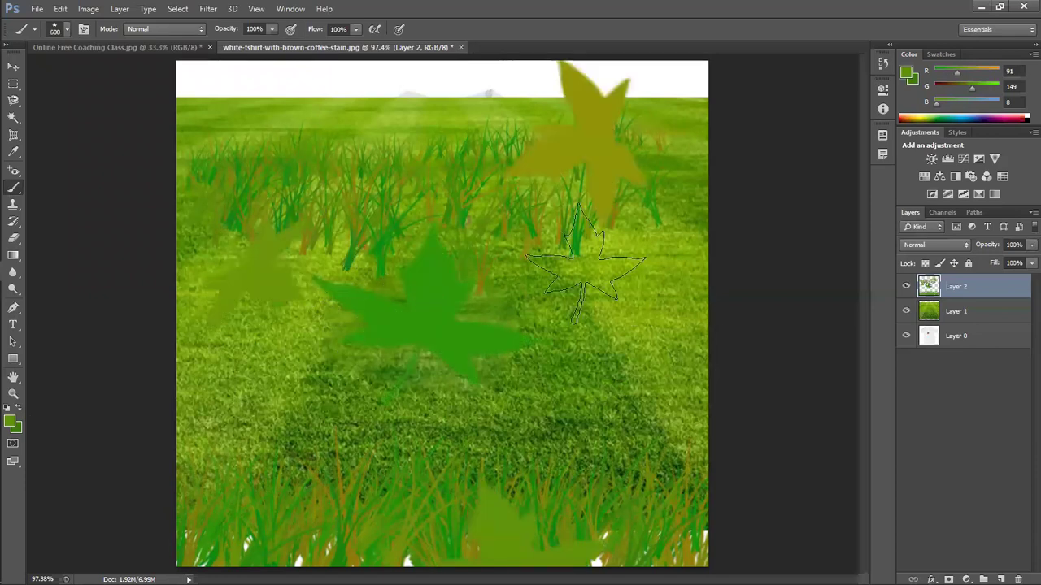
click(906, 286)
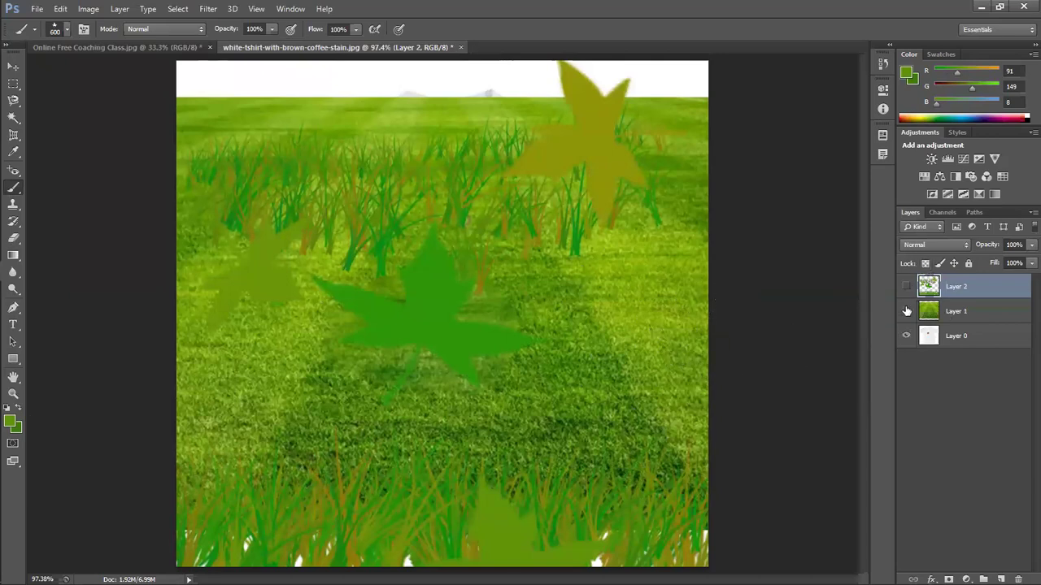
- Hide the grass Layer 1, add an empty Layer 3 above Layer 0, and enlarge the brush to 800
click(905, 311)
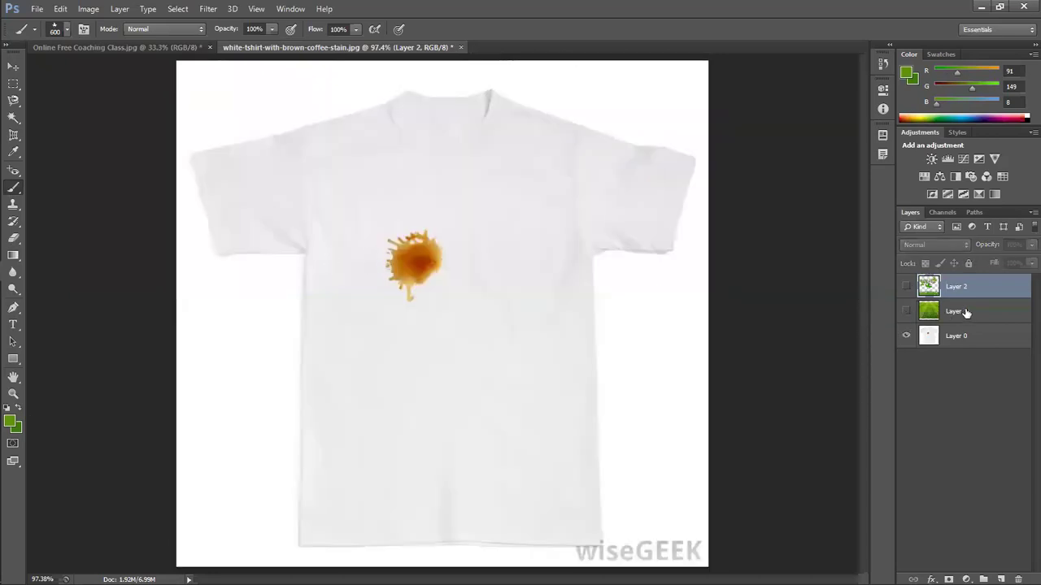
click(976, 340)
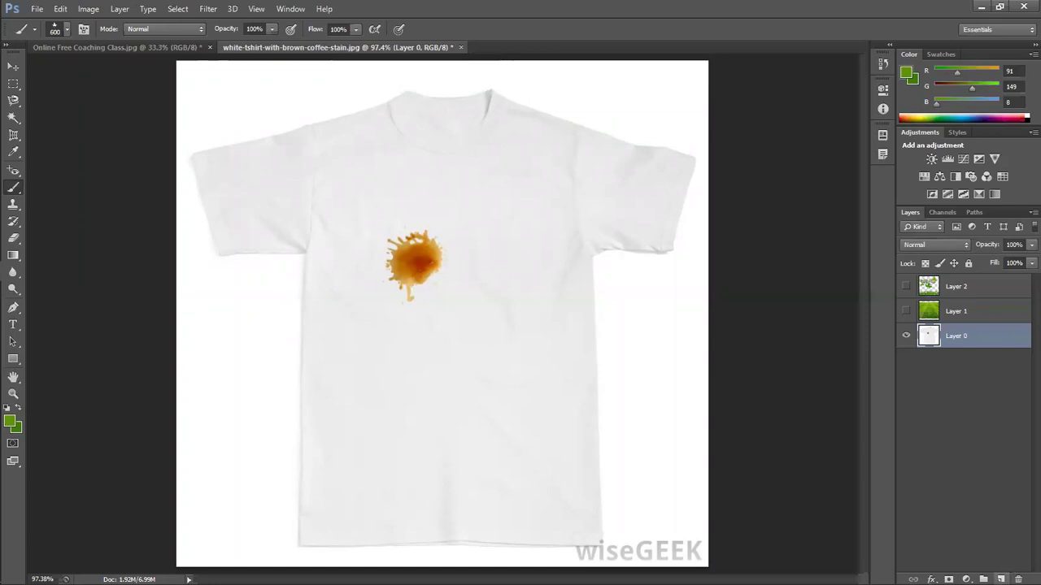
click(1001, 579)
key(bracketright)
key(bracketright)
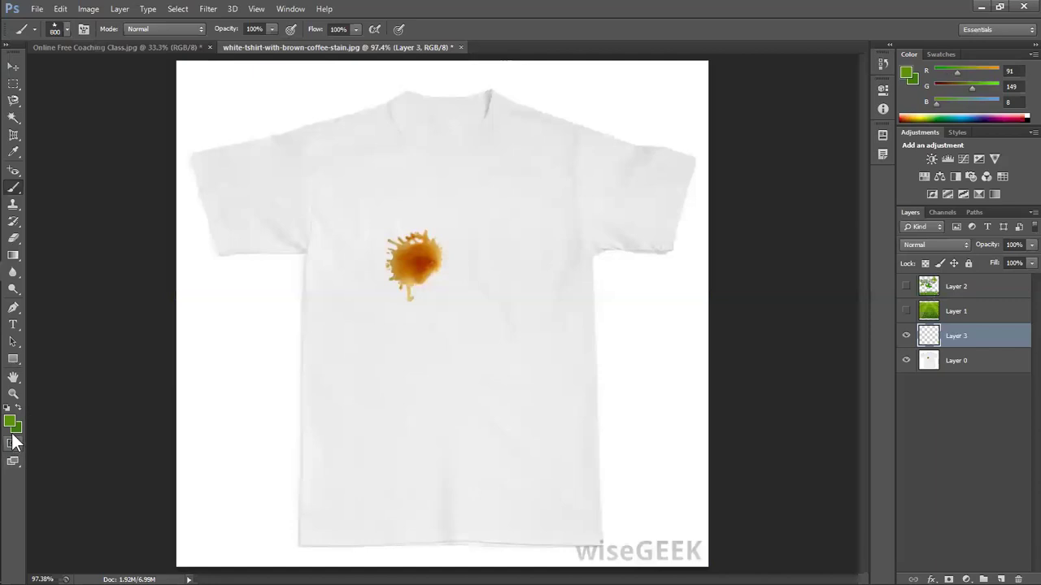
- Paint green leaves across the T-shirt on Layer 3, undoing the last centre-right batch
click(548, 340)
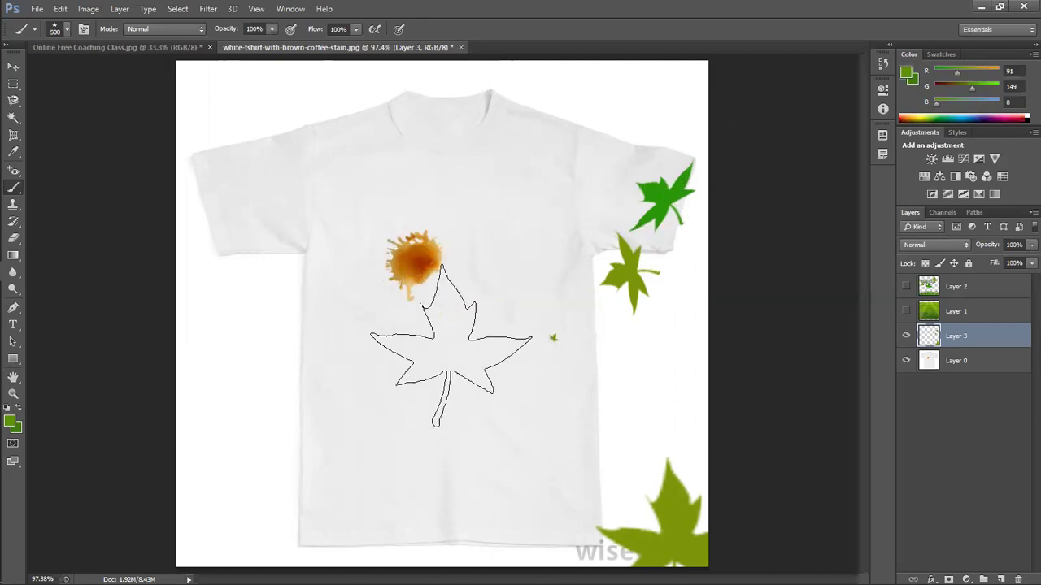
drag(342, 293, 268, 370)
key(bracketleft)
key(bracketleft)
key(bracketleft)
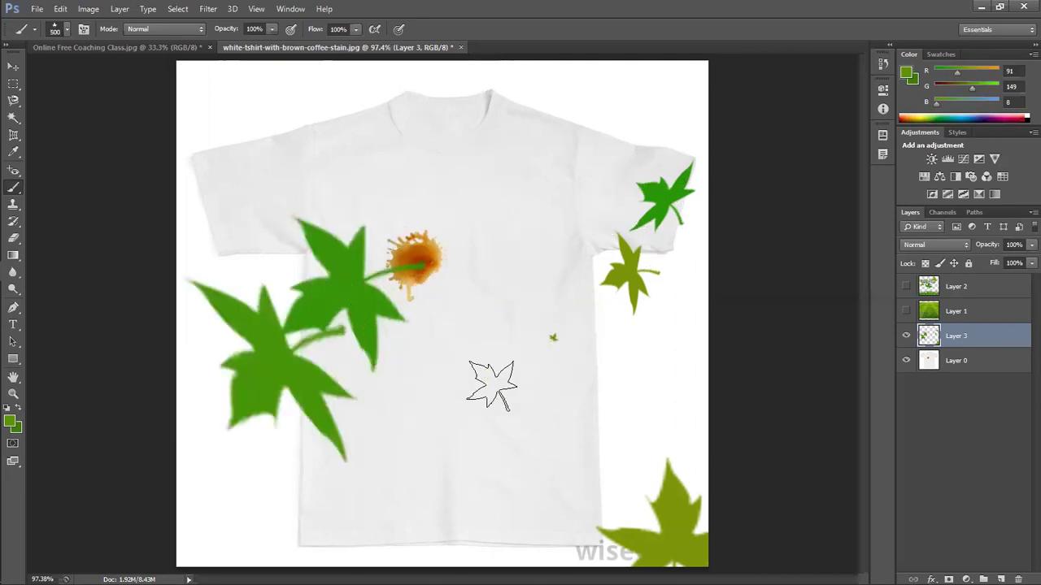
drag(491, 386, 570, 407)
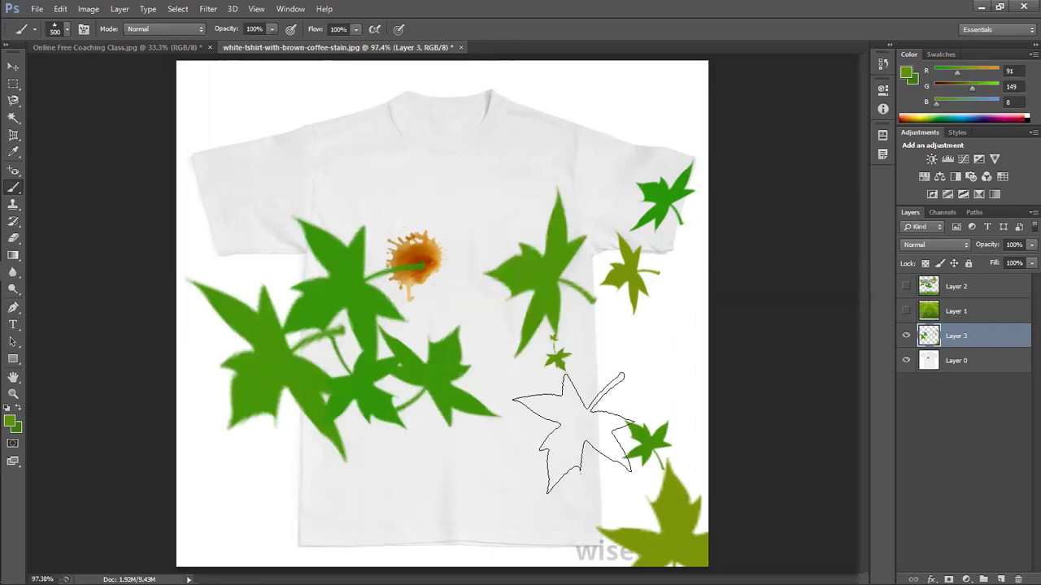
key(ctrl+z)
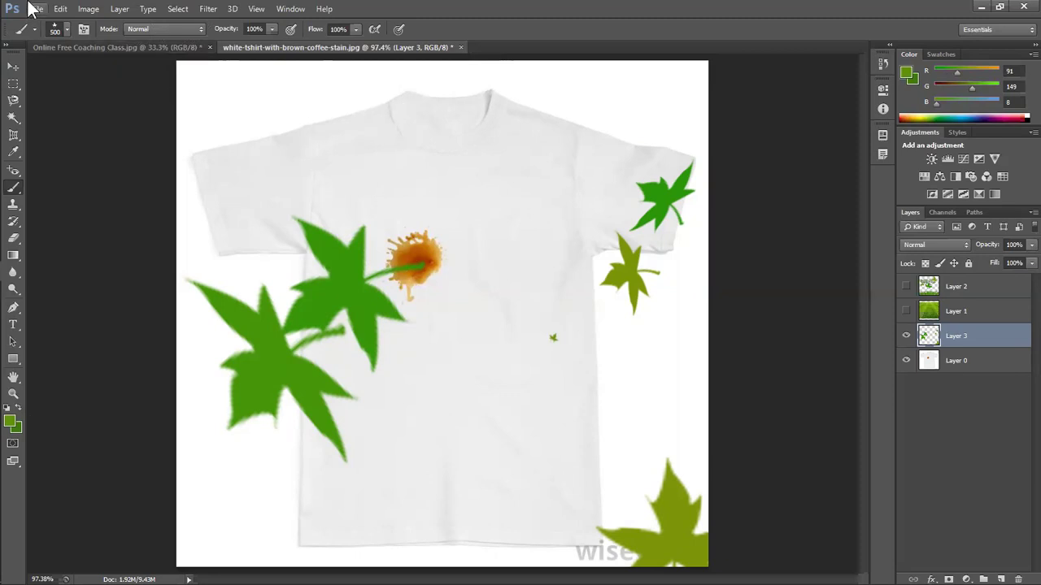
- Switch to the Color Replacement Tool on Layer 0, undo the stray green stroke, and open the foreground picker
click(87, 10)
mouse_move(60, 9)
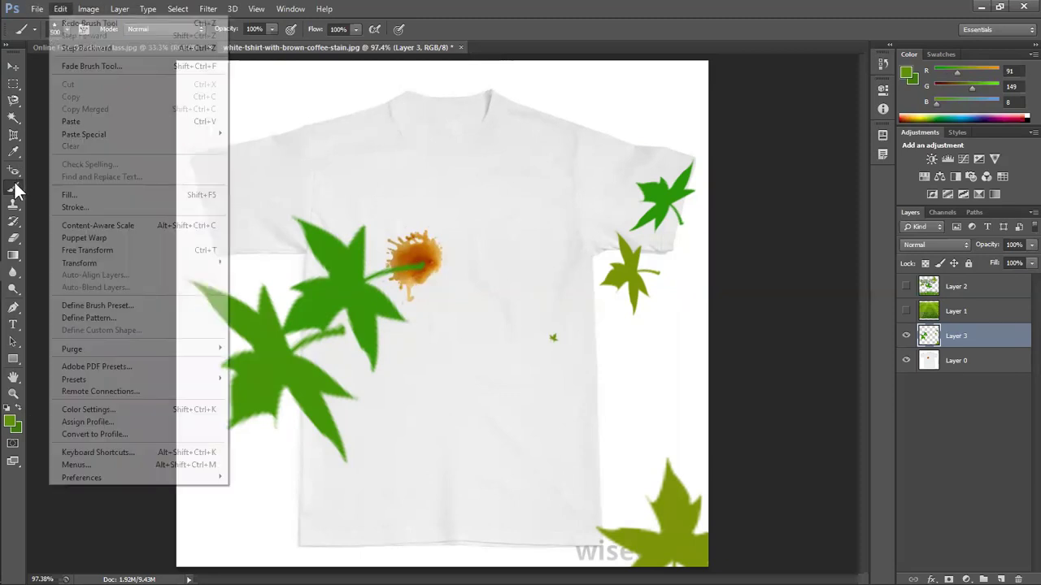
right_click(14, 188)
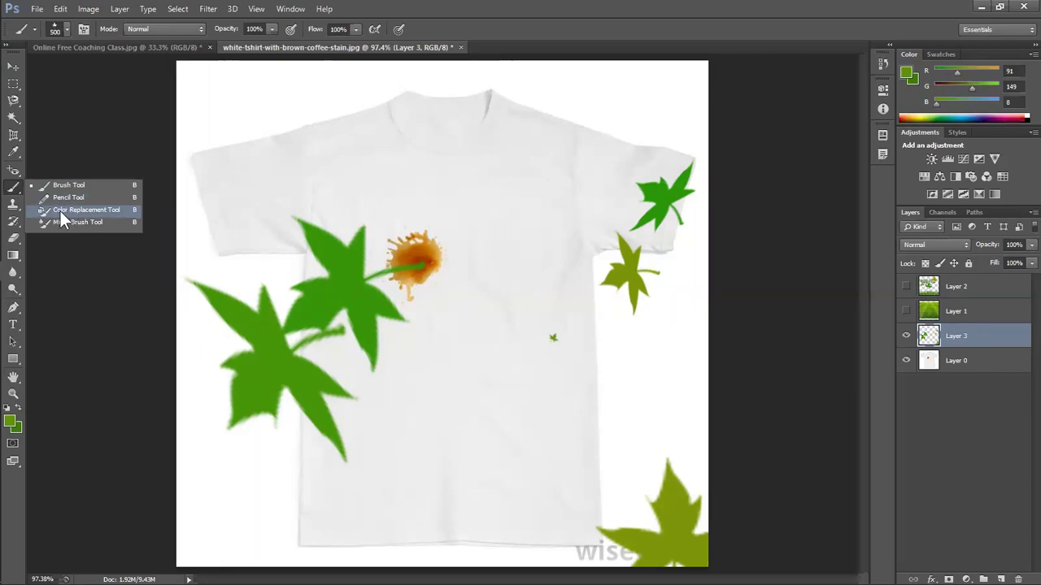
click(74, 211)
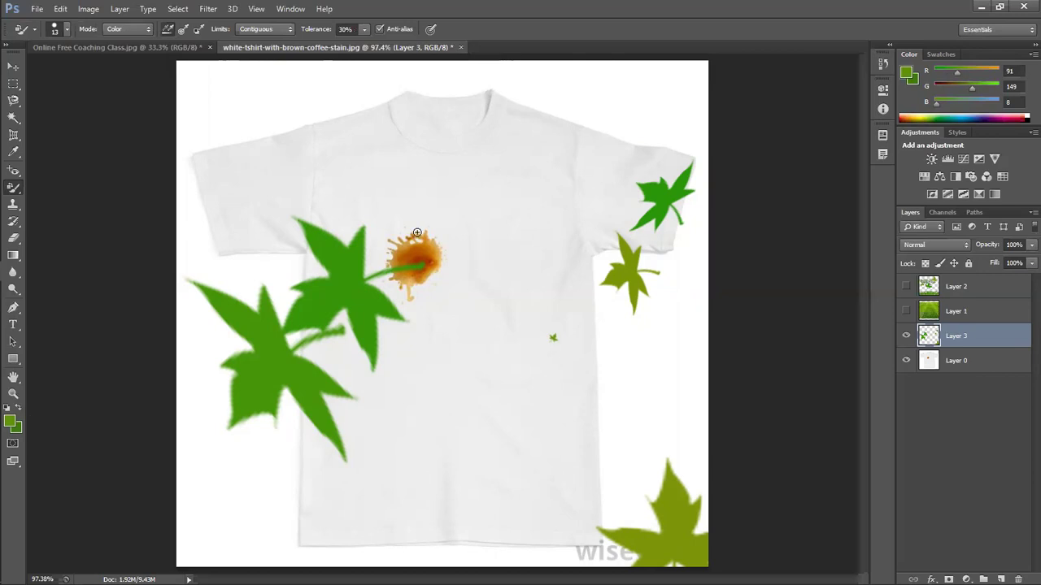
click(973, 366)
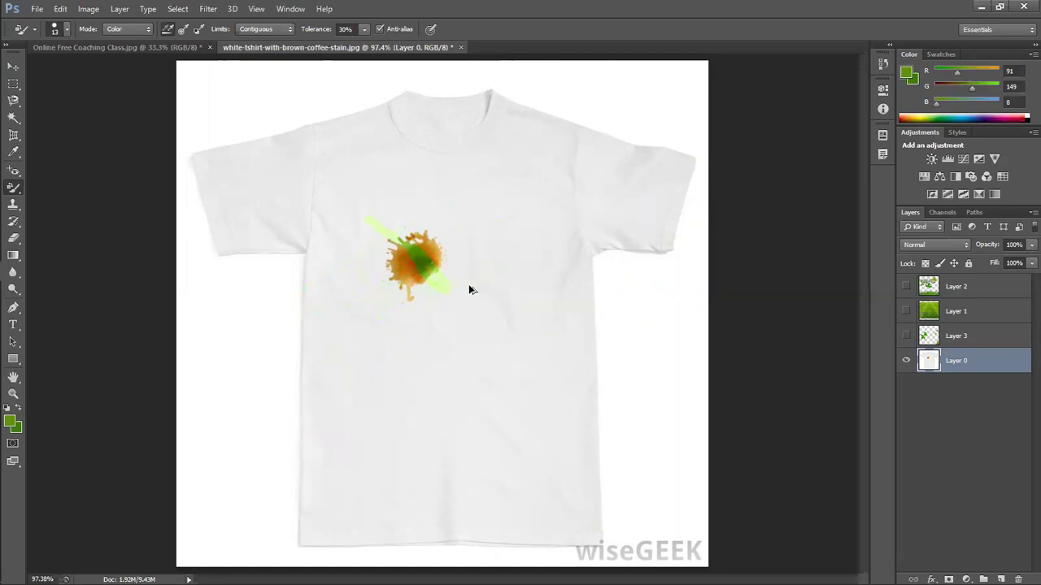
key(ctrl+z)
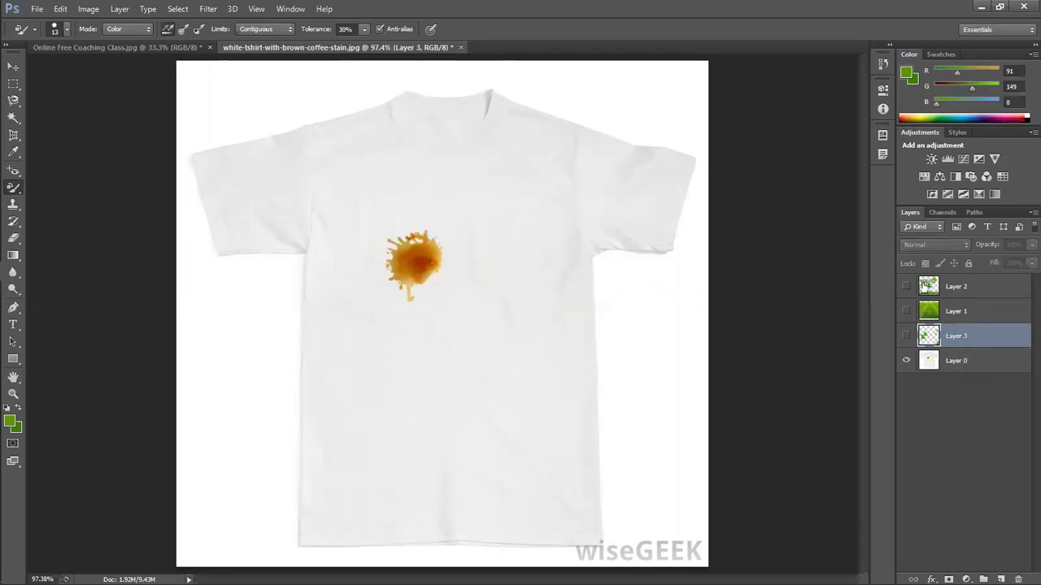
click(982, 362)
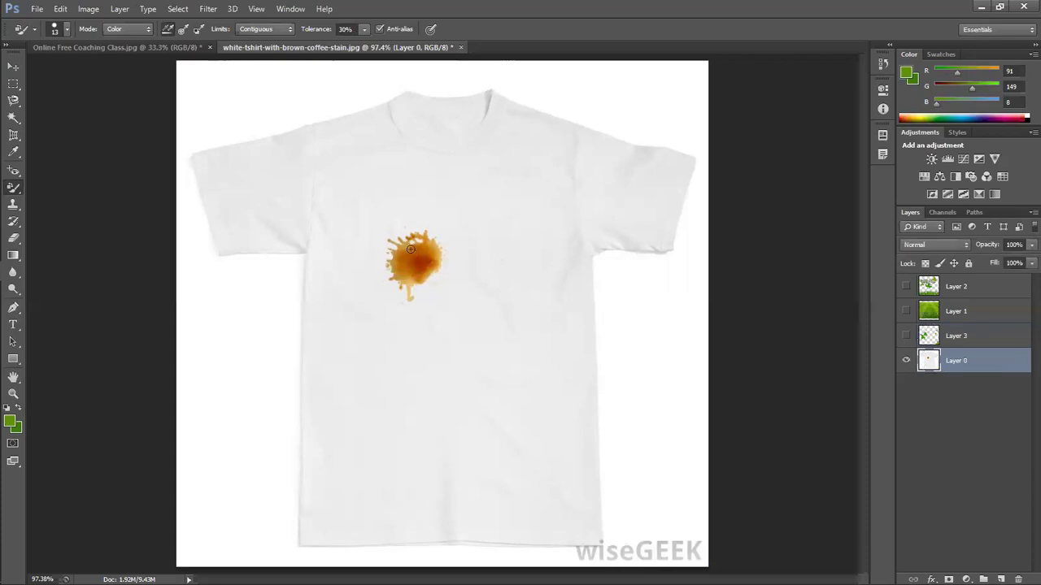
click(11, 423)
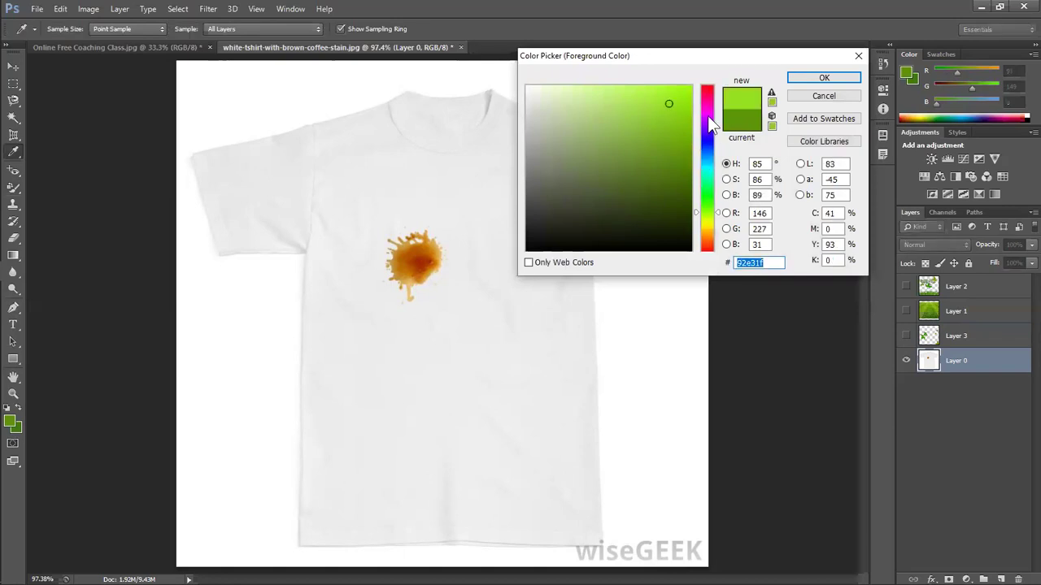
- Set the foreground to magenta #e31fca and paint over the coffee stain with it
click(706, 109)
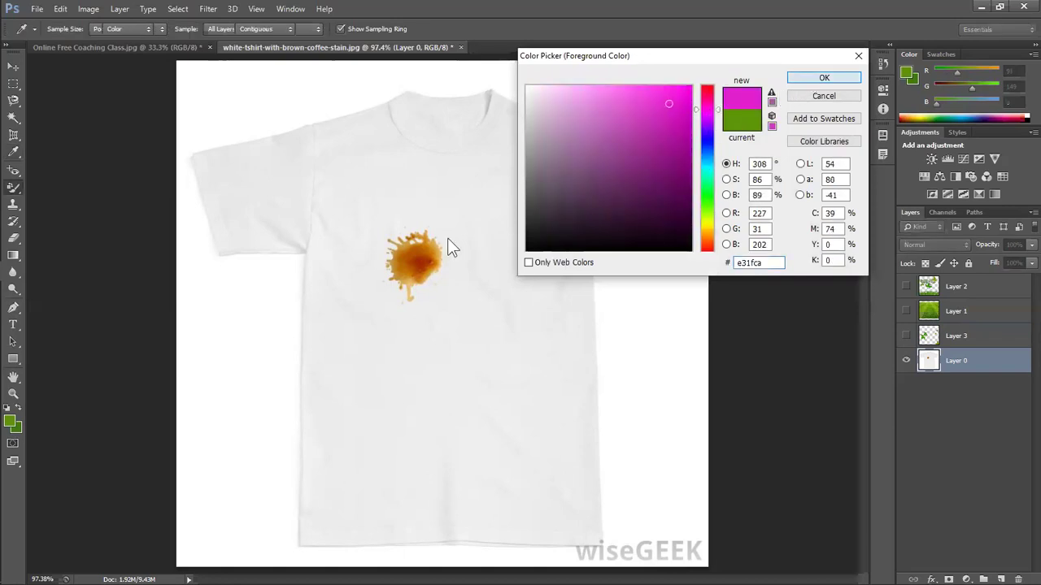
key(Return)
key(bracketright)
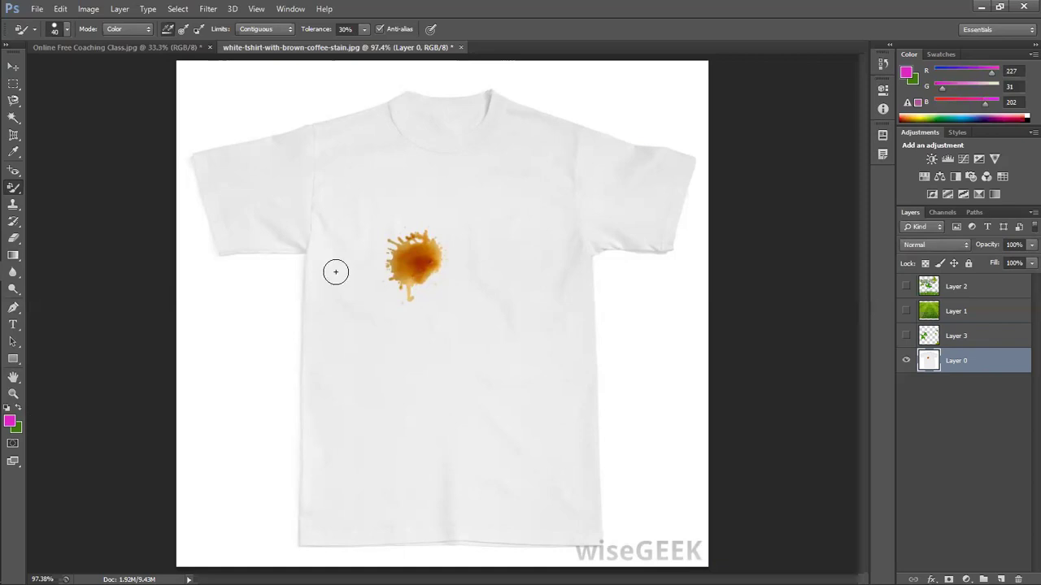
mouse_move(374, 243)
mouse_down()
mouse_move(449, 270)
mouse_move(398, 254)
mouse_move(365, 217)
mouse_move(418, 233)
mouse_move(404, 293)
mouse_move(423, 232)
mouse_move(378, 241)
mouse_move(391, 271)
mouse_move(432, 262)
mouse_up()
- Zoom in to turn the stain's remaining orange edge pink, then zoom back out
key(ctrl+plus)
key(ctrl+plus)
key(ctrl+minus)
key(ctrl+plus)
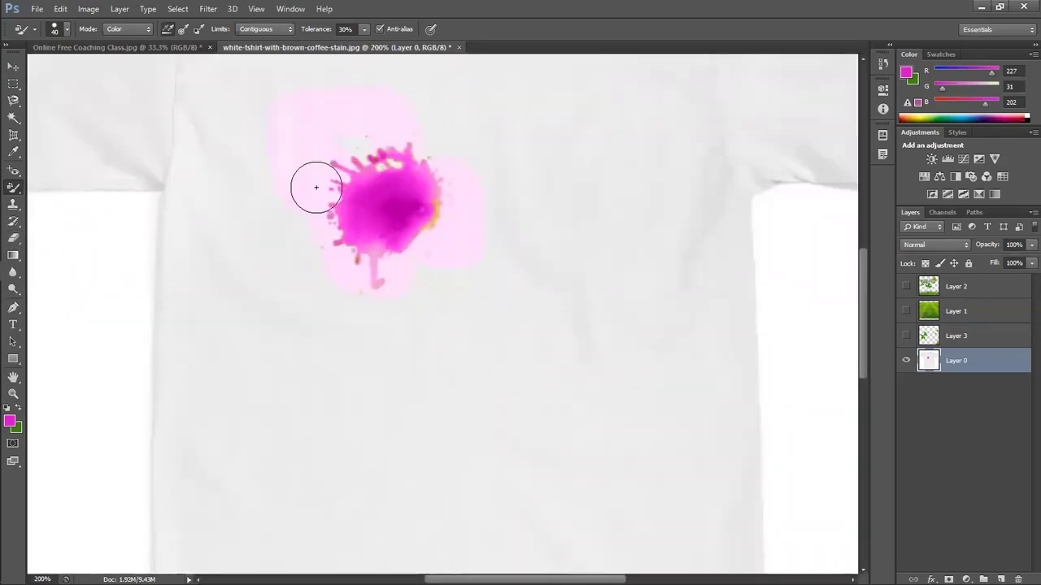
drag(432, 218, 385, 179)
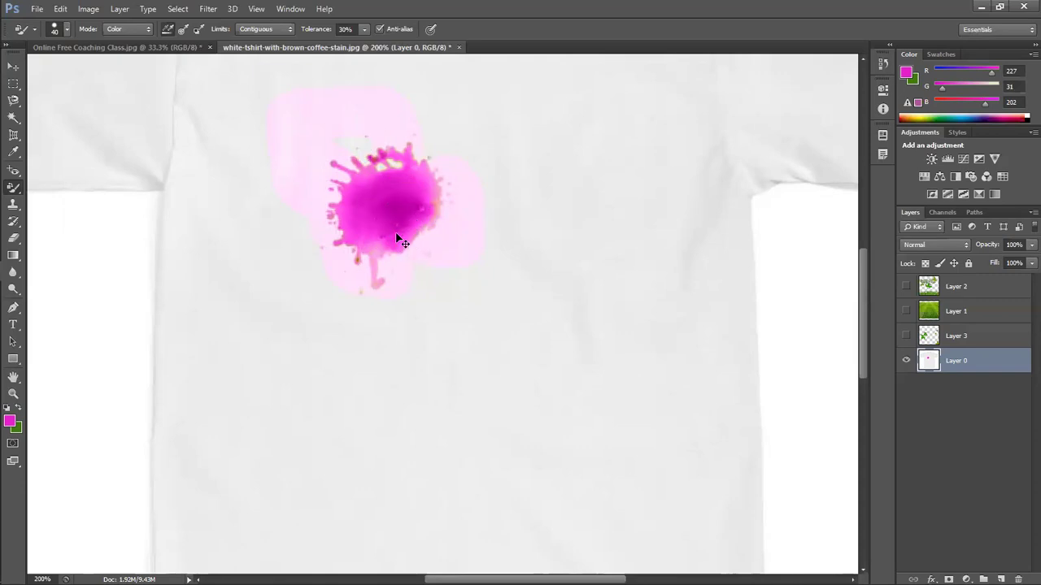
key(ctrl+minus)
- Switch over to the Chrome window
key(alt+Tab)
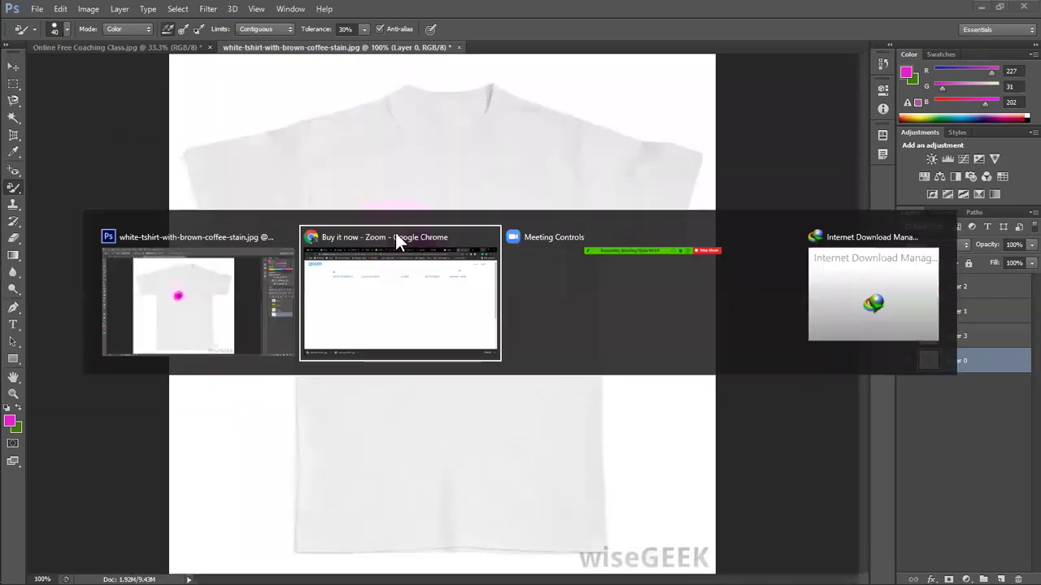
key(alt+Tab)
key(alt+Tab)
key(alt+Tab)
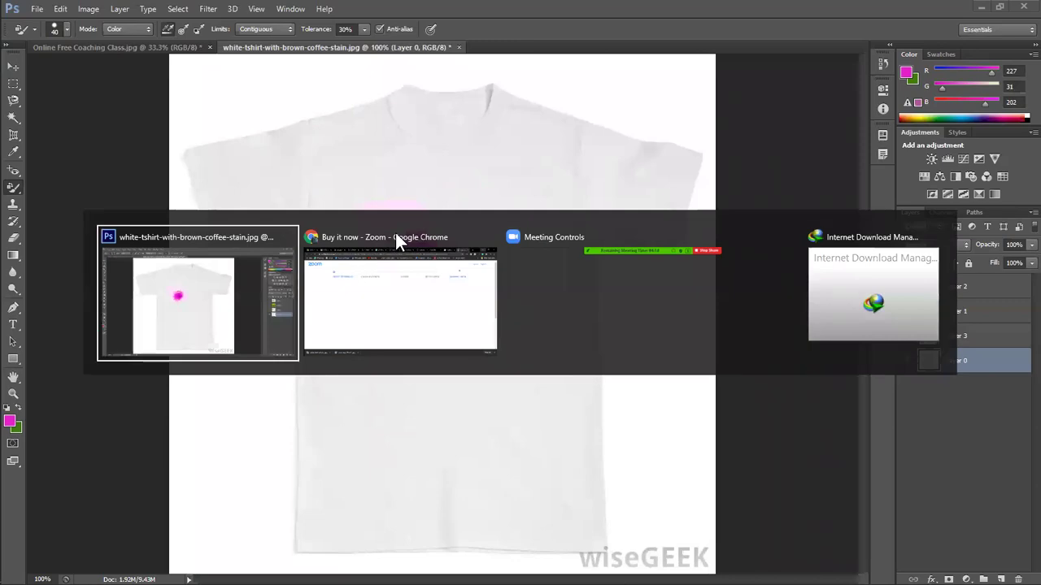
key(alt+Tab)
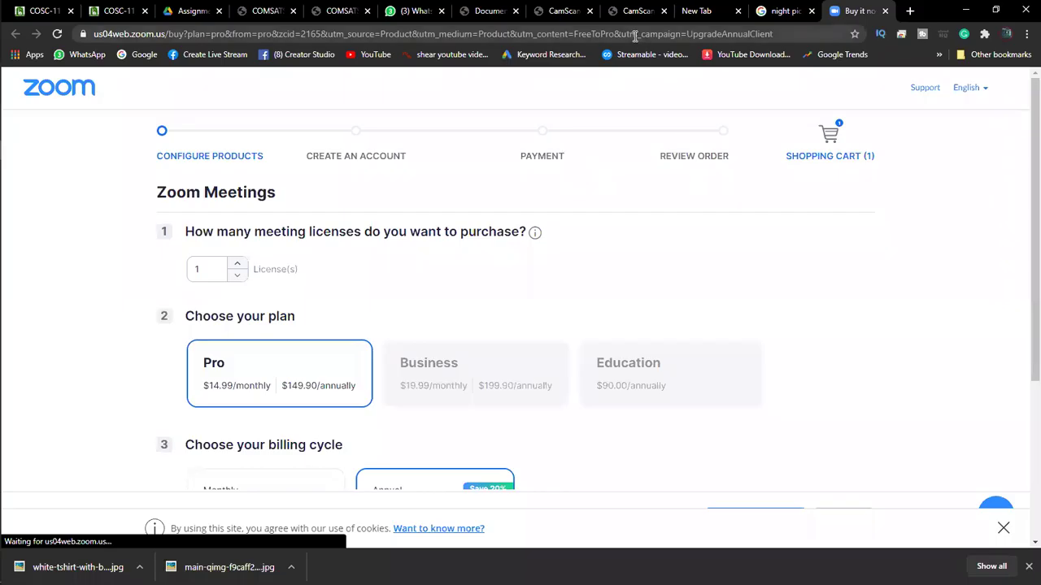
- Search Google for 'color background'
click(634, 35)
text(cl)
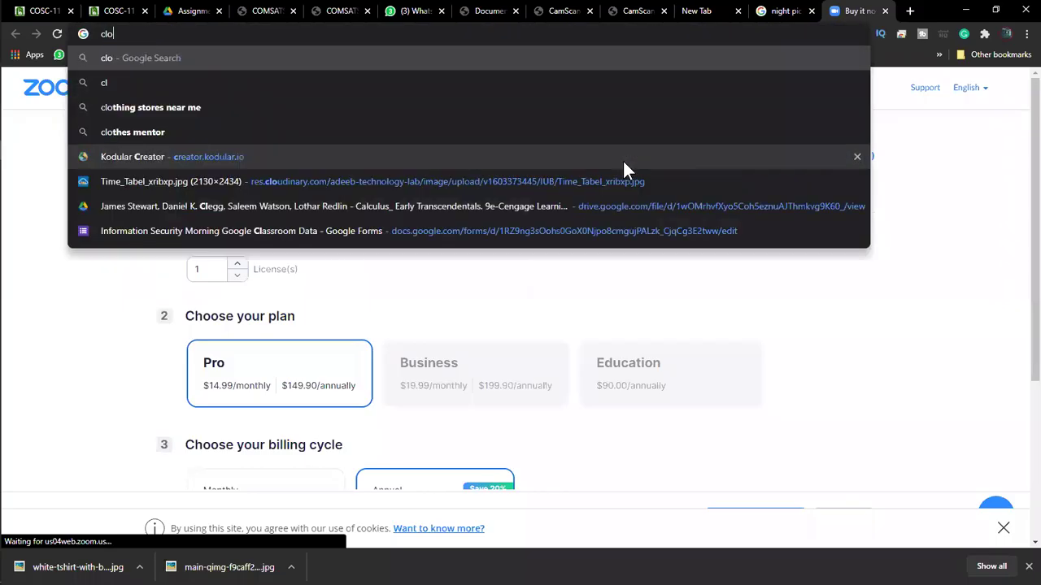
text(o)
key(BackSpace)
key(BackSpace)
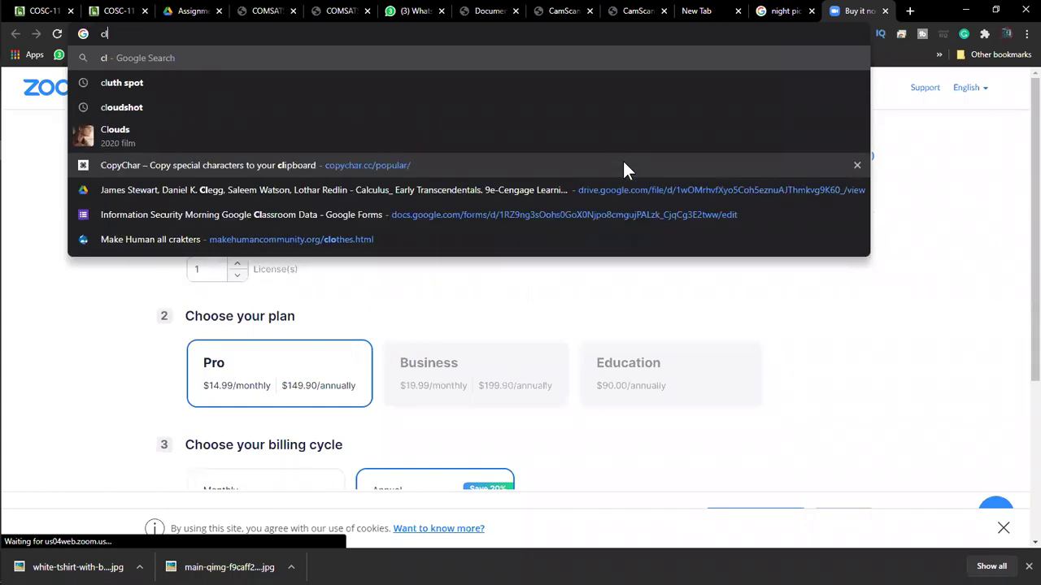
key(BackSpace)
text(colore back)
key(Down)
key(Return)
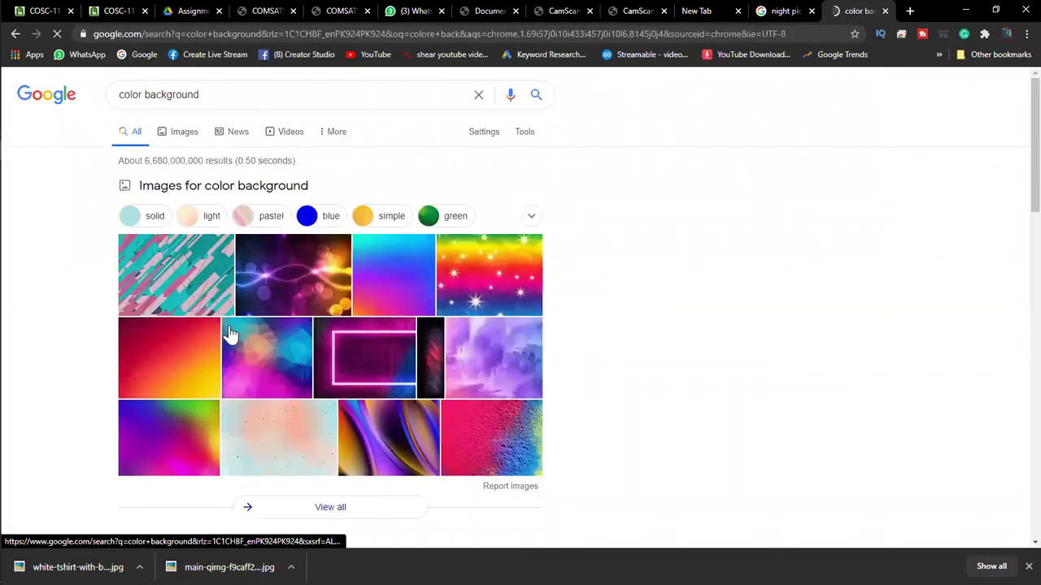
- Copy the rainbow image with white stars from the Images results and return to Photoshop
click(291, 296)
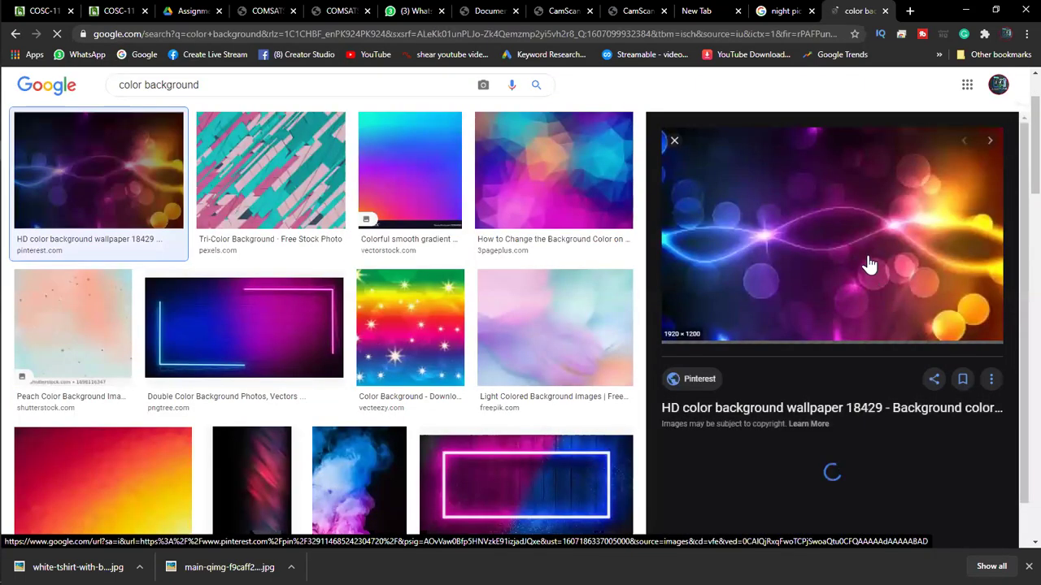
scroll(764, 283, down, 5)
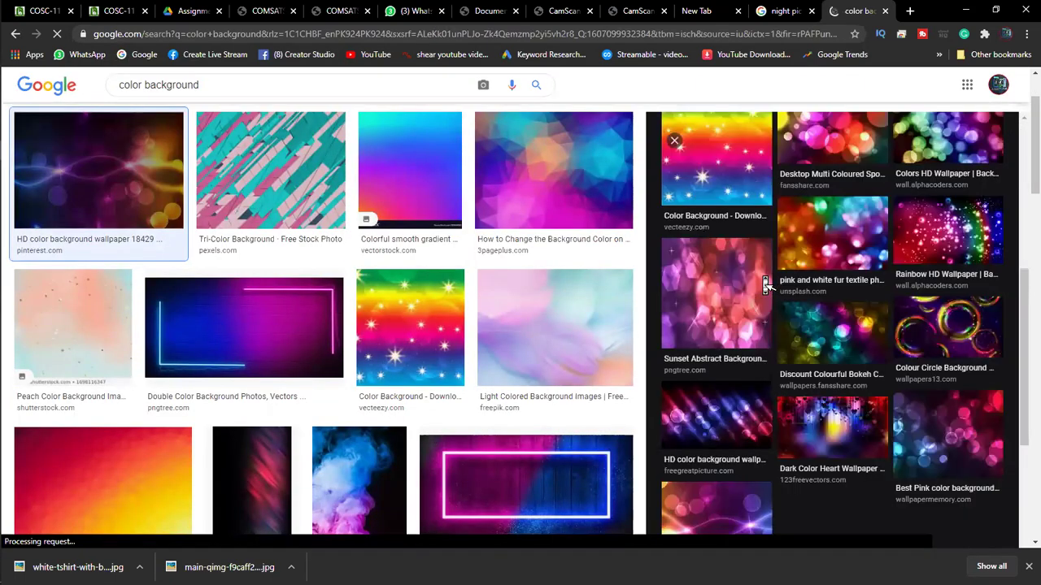
click(394, 337)
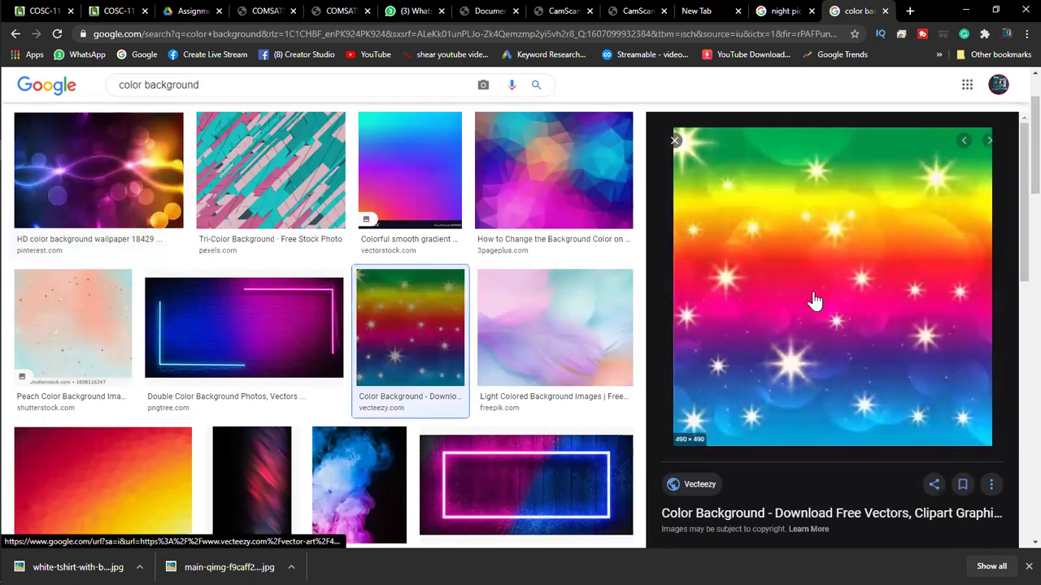
right_click(818, 236)
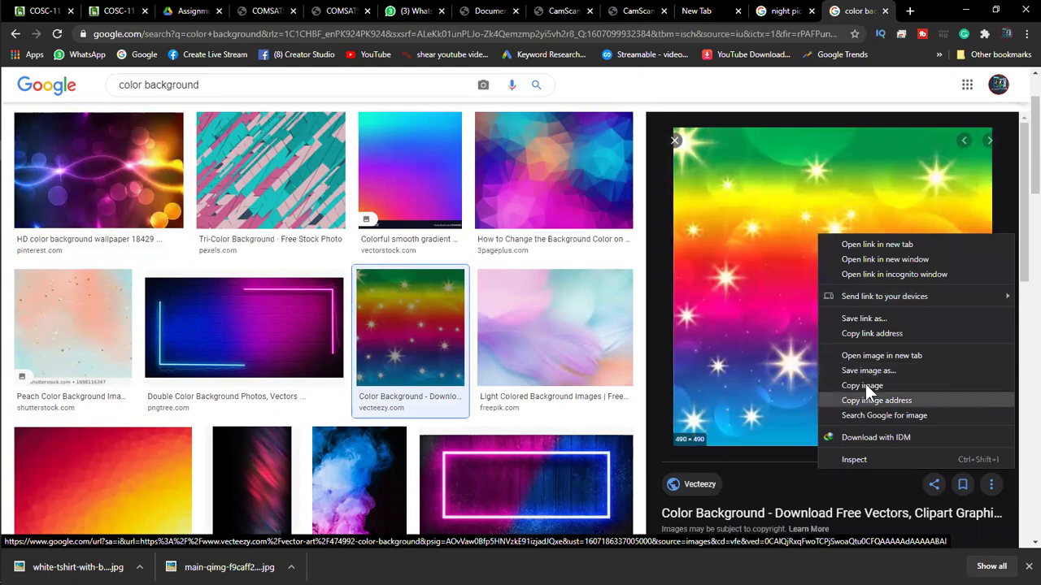
click(865, 383)
key(alt+Tab)
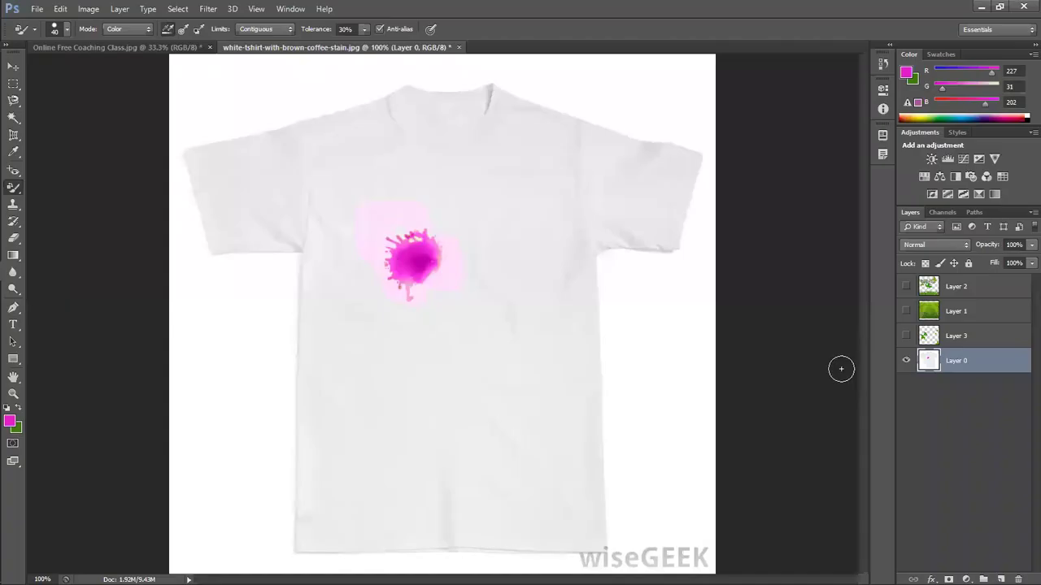
- Paste the rainbow star image as Layer 4, scale it to about 141%, and move the foreground hue to red
key(ctrl+v)
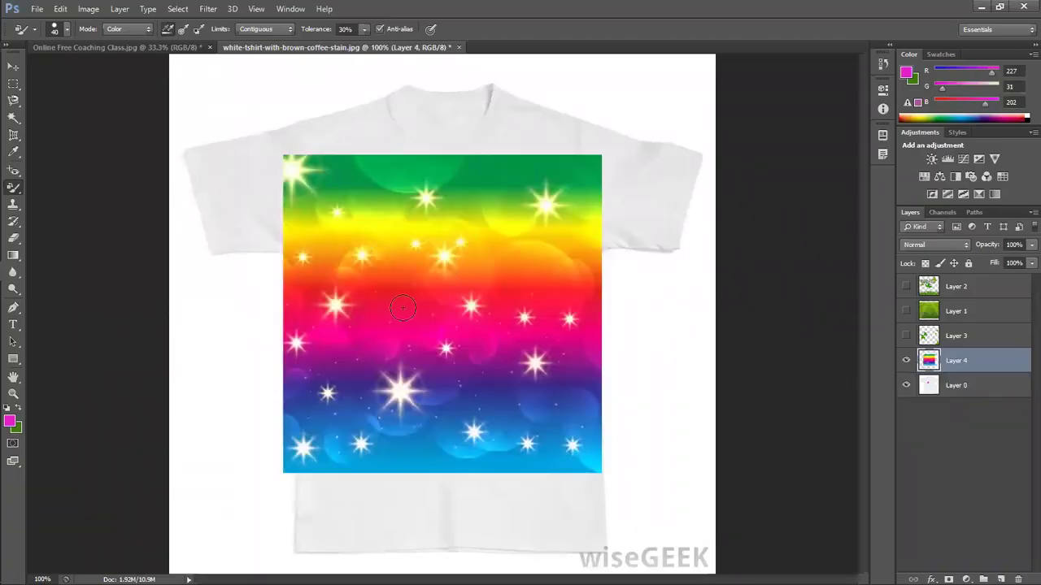
click(13, 68)
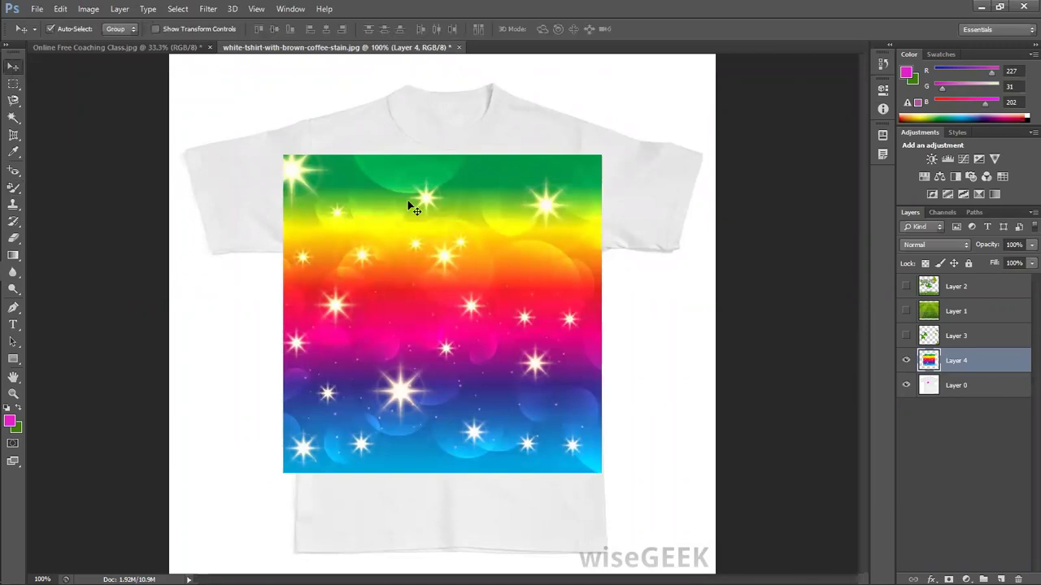
key(ctrl+t)
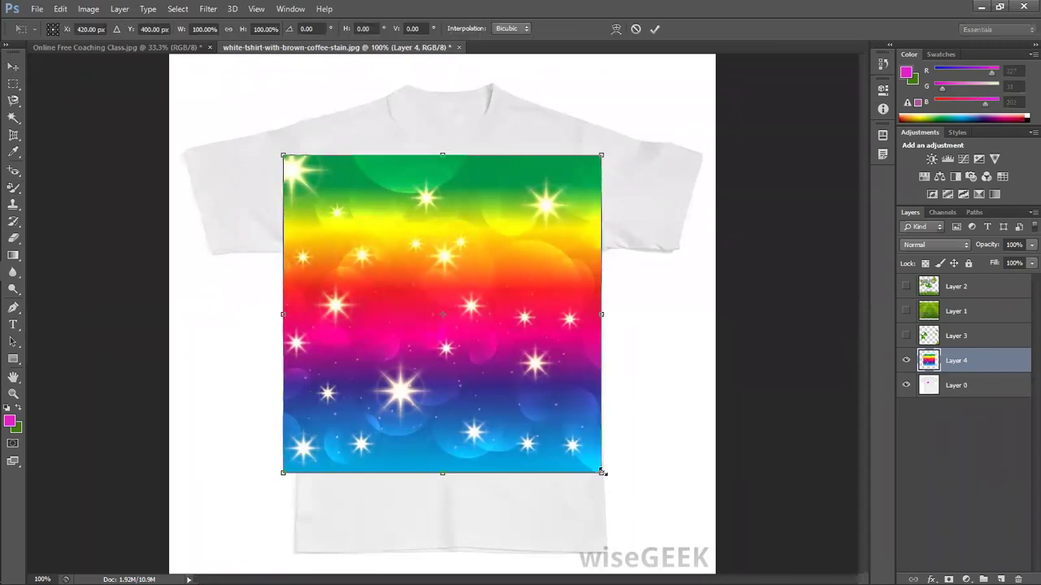
drag(602, 472, 688, 514)
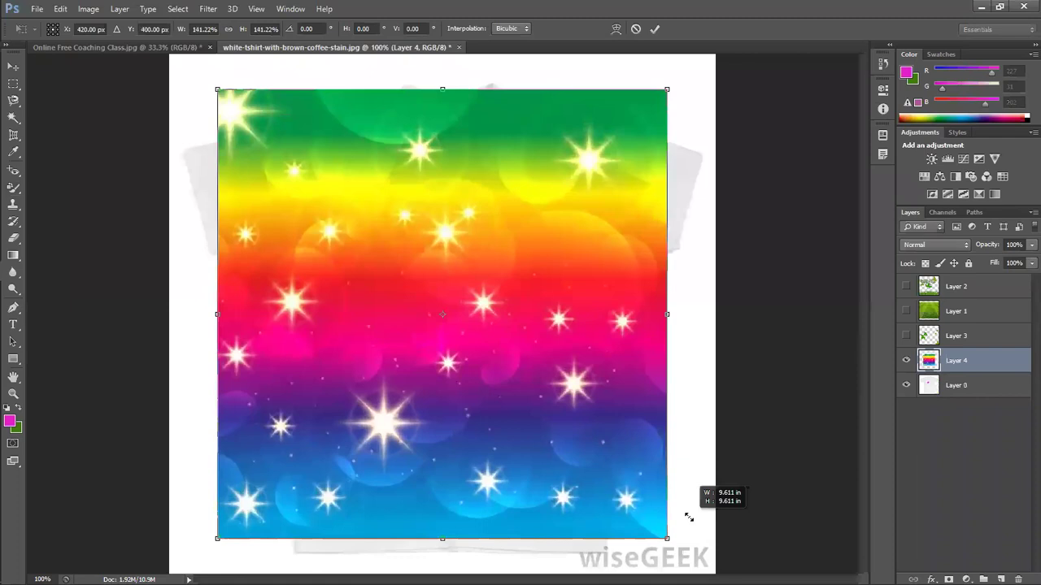
key(Return)
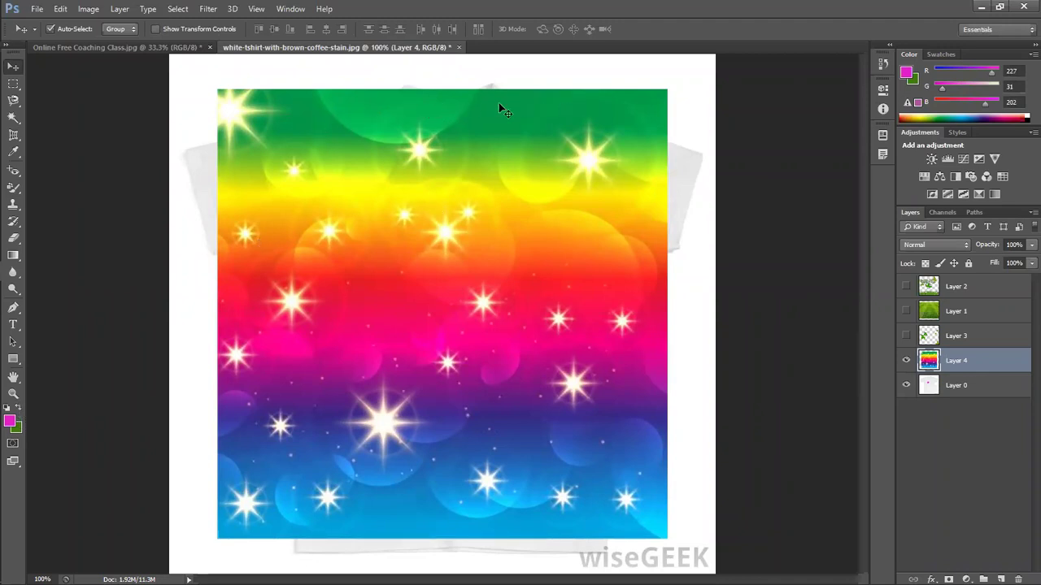
click(8, 422)
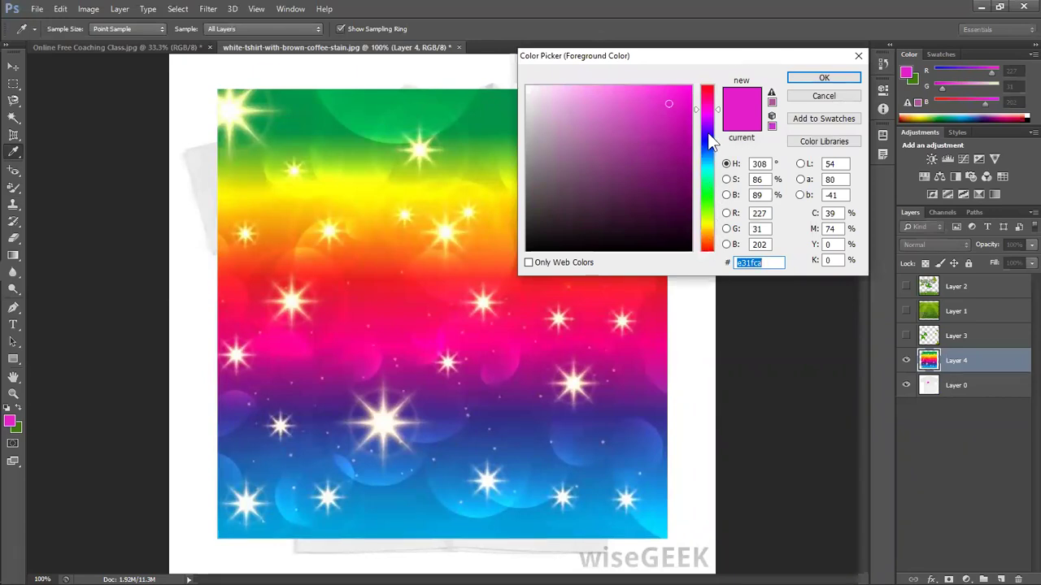
click(705, 92)
- Set the foreground colour to hex ff0000
double_click(740, 263)
text(ff0000)
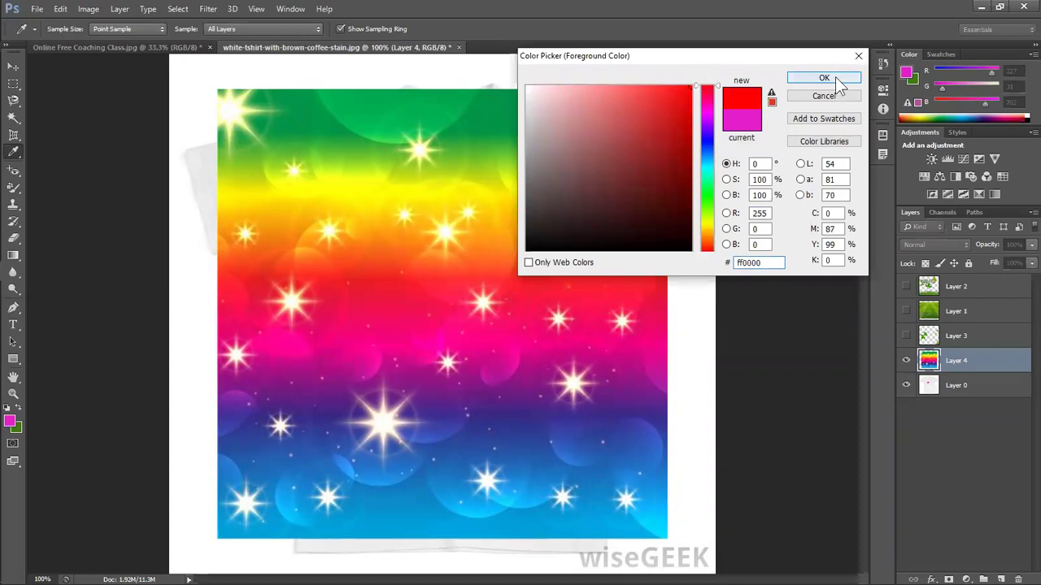
click(824, 78)
key(v)
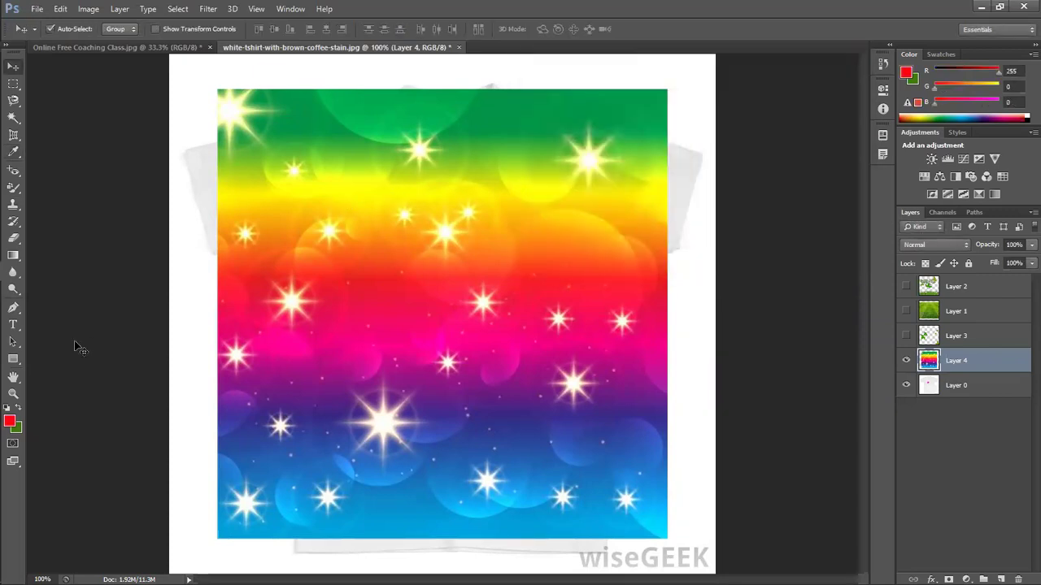
- Paint the rainbow's green, yellow and orange upper bands red with a 100 px Color Replacement brush
click(15, 188)
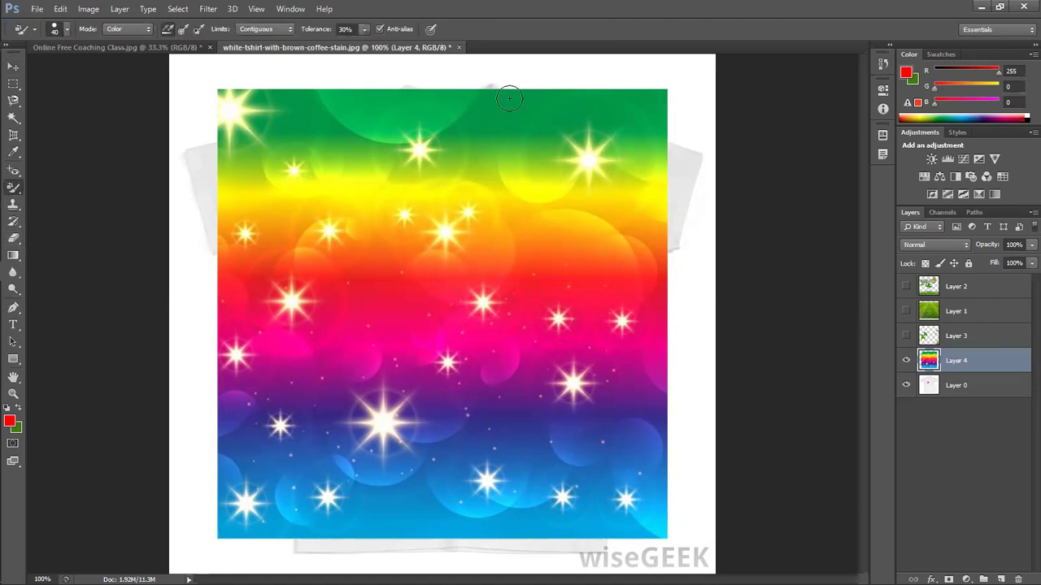
key(bracketright)
key(bracketright)
key(bracketright)
key(bracketright)
key(bracketright)
key(bracketright)
mouse_move(663, 91)
mouse_down()
mouse_move(217, 116)
mouse_move(563, 134)
mouse_move(255, 174)
mouse_move(695, 186)
mouse_move(561, 120)
mouse_move(646, 132)
mouse_move(691, 158)
mouse_move(252, 149)
mouse_move(204, 168)
mouse_move(231, 130)
mouse_move(220, 125)
mouse_move(246, 102)
mouse_move(220, 86)
mouse_move(233, 97)
mouse_move(248, 198)
mouse_move(486, 222)
mouse_move(539, 169)
mouse_move(495, 186)
mouse_move(659, 209)
mouse_move(401, 219)
mouse_move(252, 239)
mouse_move(390, 239)
mouse_move(446, 225)
mouse_move(202, 236)
mouse_up()
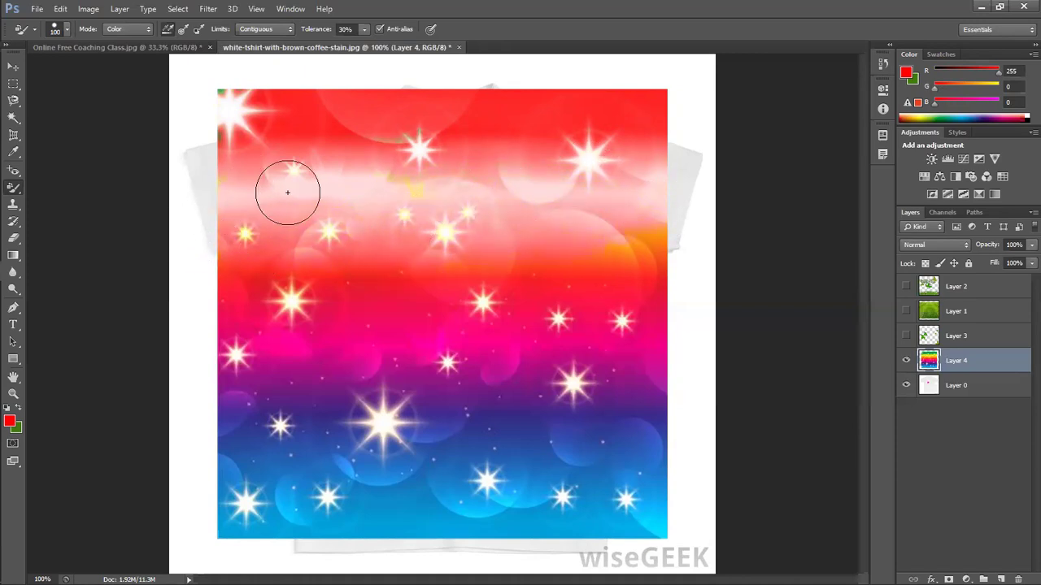
drag(623, 257, 669, 239)
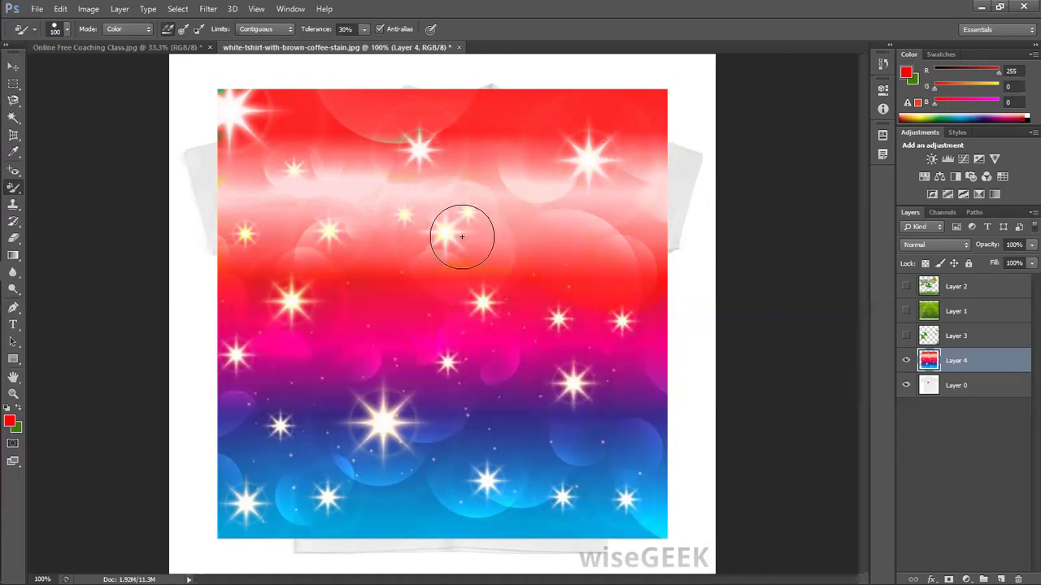
- Delete the rainbow star layer and switch to a 100 px Mixer Brush, dabbing the stain's centre
click(14, 67)
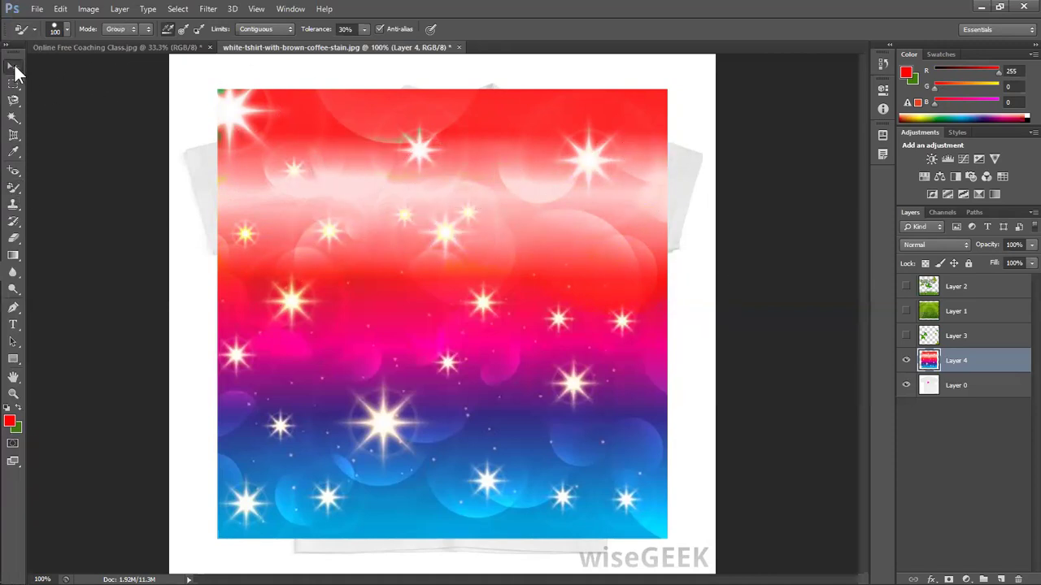
key(Delete)
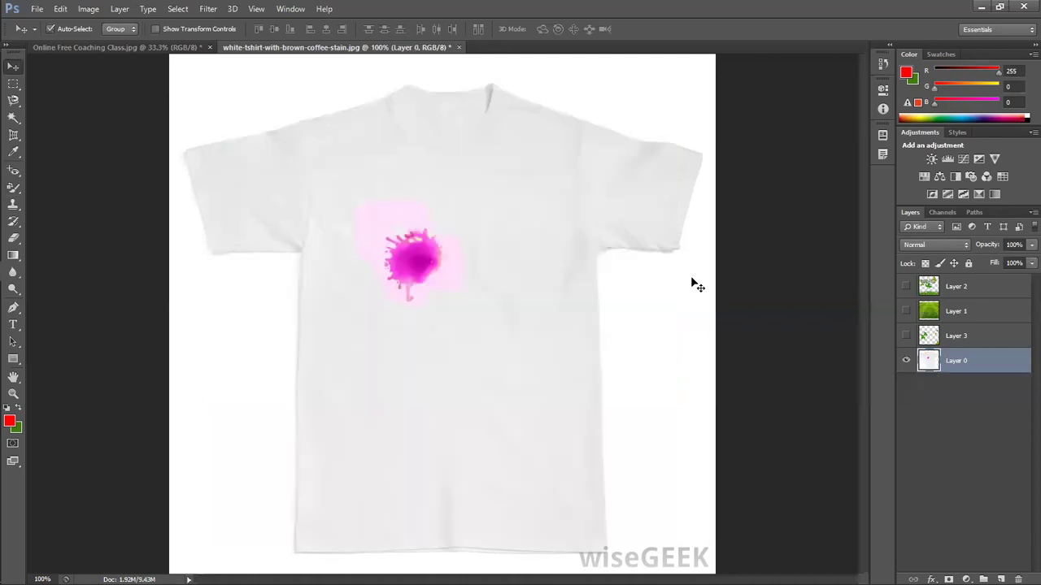
click(13, 188)
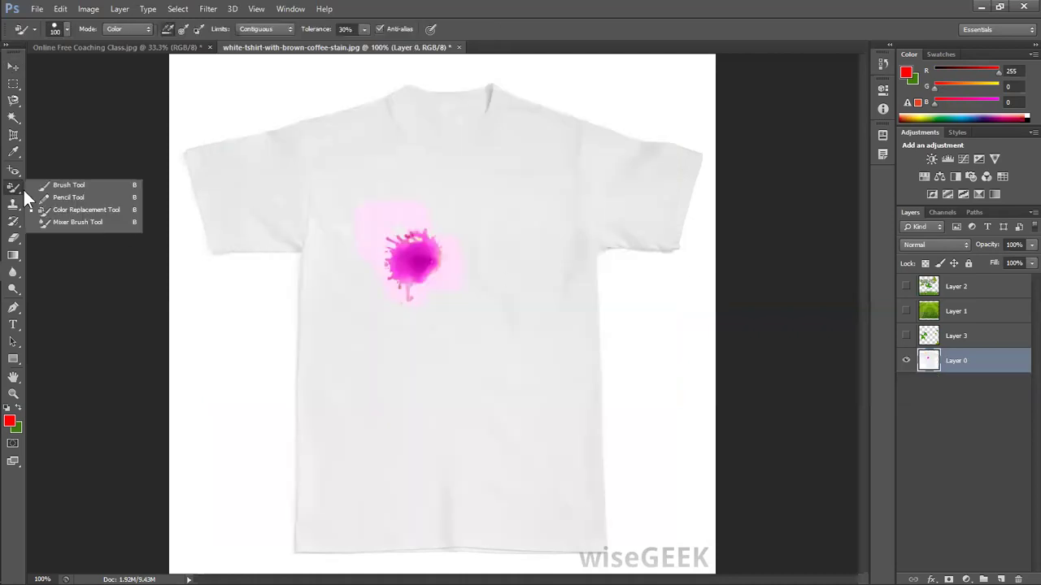
click(69, 224)
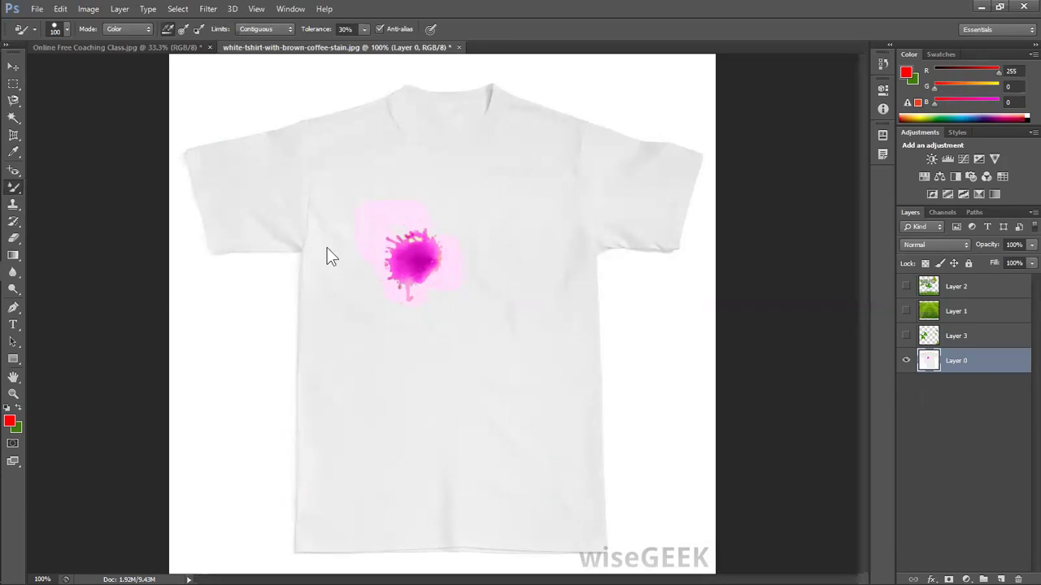
key(bracketright)
key(bracketright)
key(bracketright)
click(417, 251)
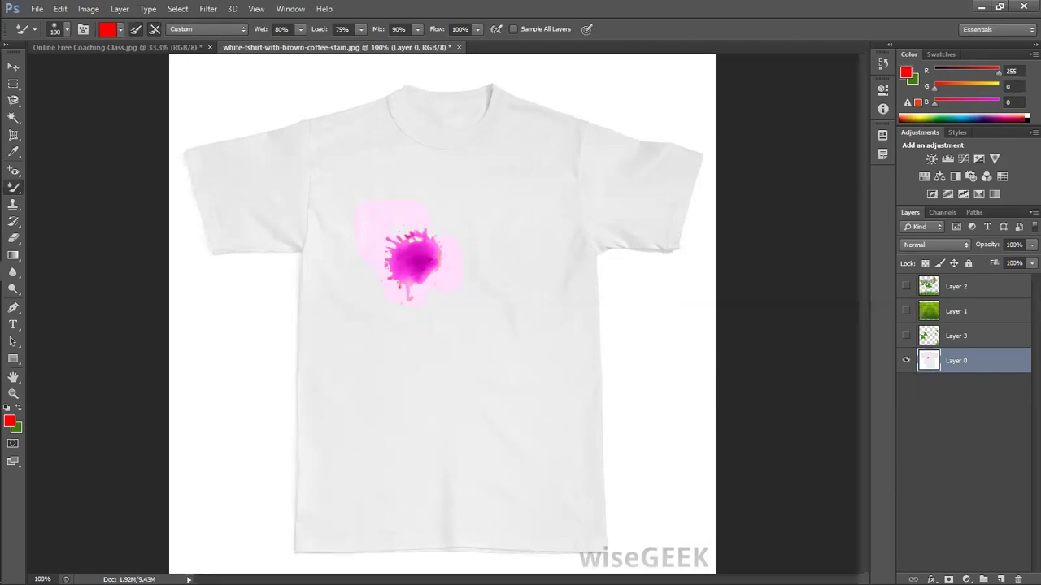
- Show the grass layer, undo a trial diagonal smear, and set the mixer brush colour to blue
click(911, 312)
key(alt+bracketright)
drag(383, 179, 590, 289)
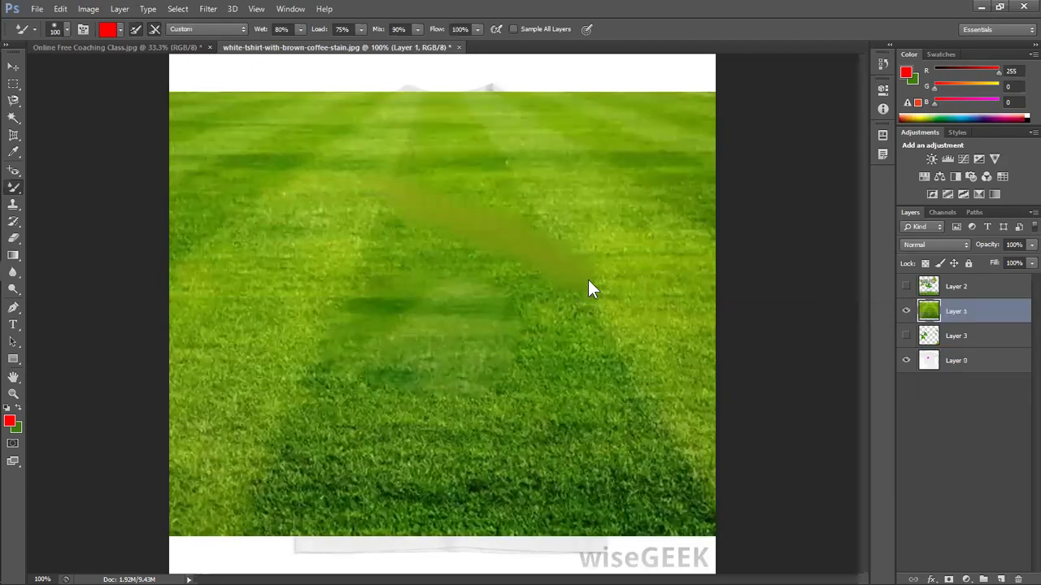
key(ctrl+z)
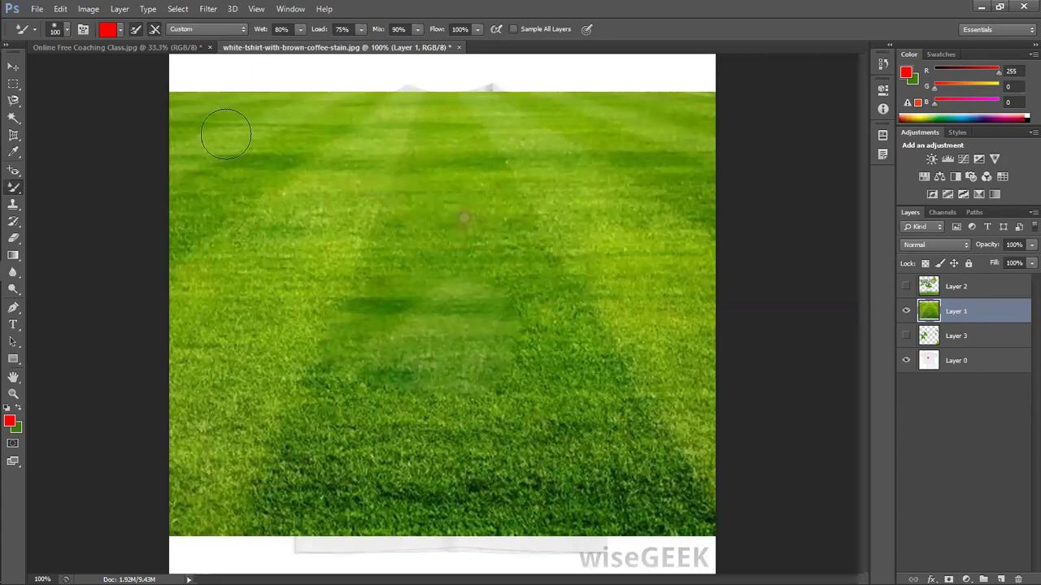
click(107, 29)
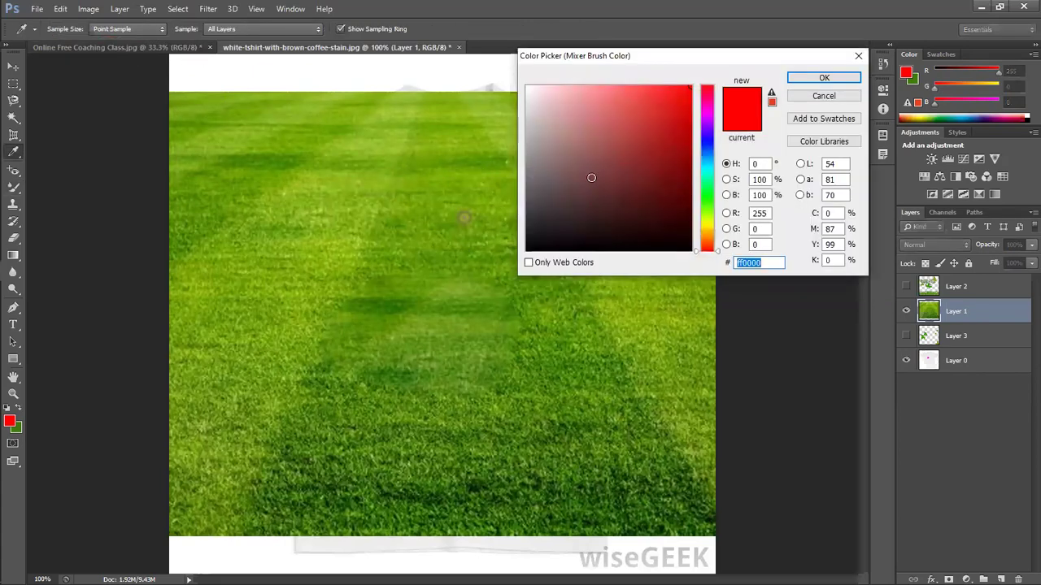
click(707, 143)
click(821, 78)
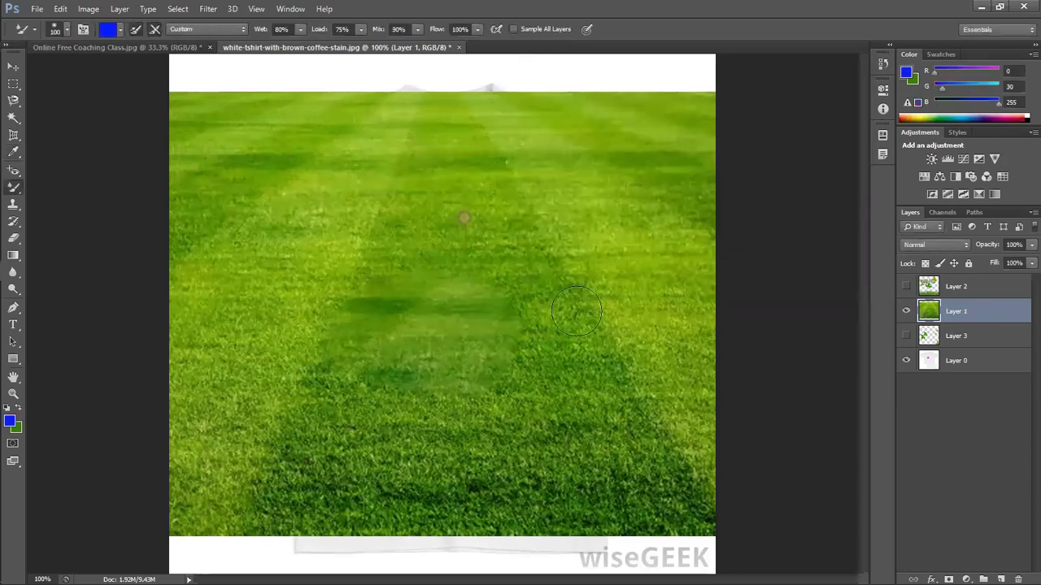
- Smear two vertical mixer-brush strokes across the grass on Layer 1 and open History
mouse_move(407, 159)
mouse_down()
mouse_move(552, 317)
mouse_move(509, 244)
mouse_up()
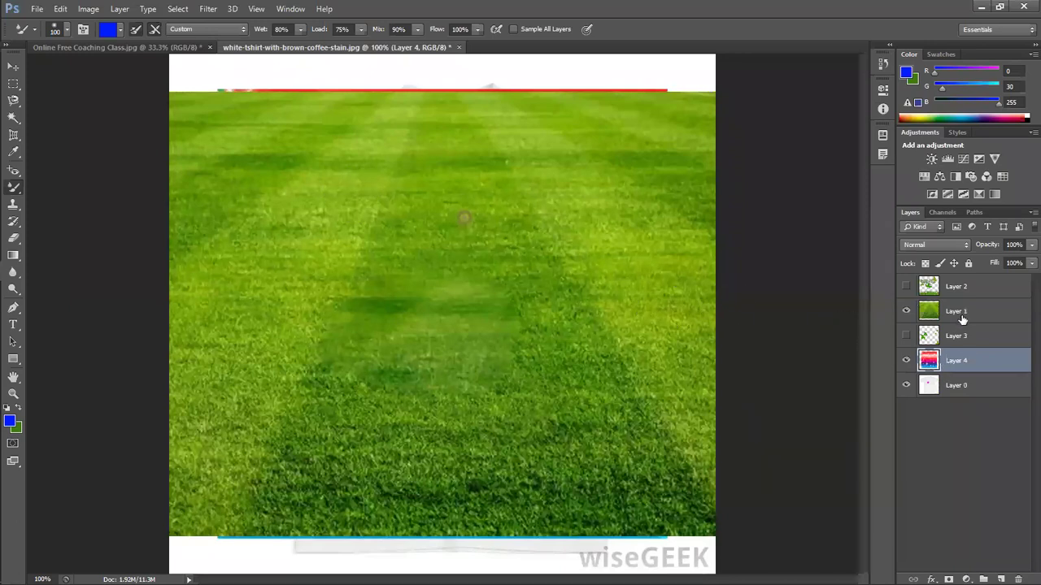
click(962, 317)
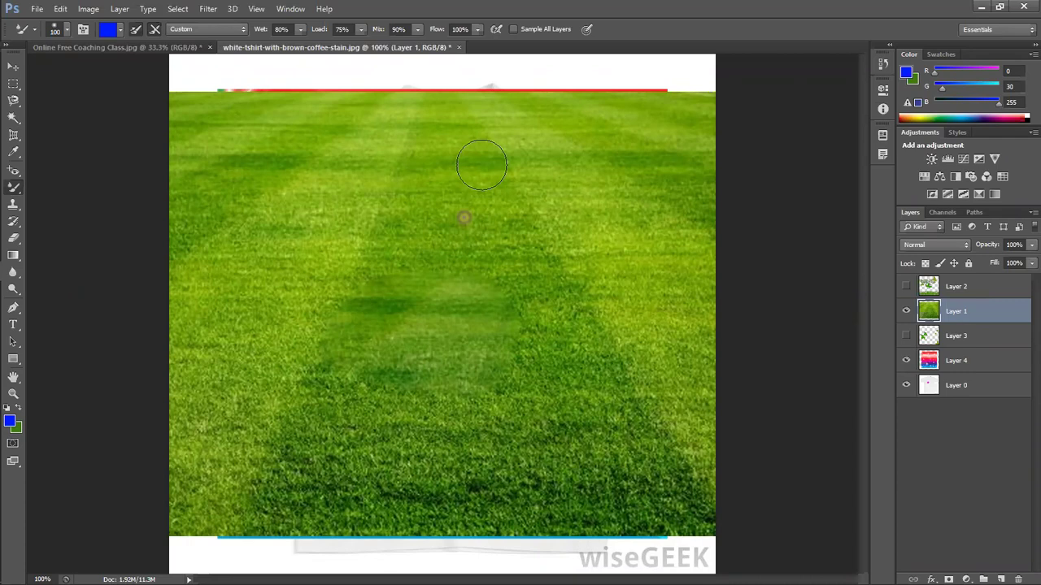
mouse_move(458, 163)
mouse_down()
mouse_move(473, 165)
mouse_move(459, 198)
mouse_move(389, 253)
mouse_move(377, 325)
mouse_move(371, 271)
mouse_move(421, 235)
mouse_move(432, 361)
mouse_up()
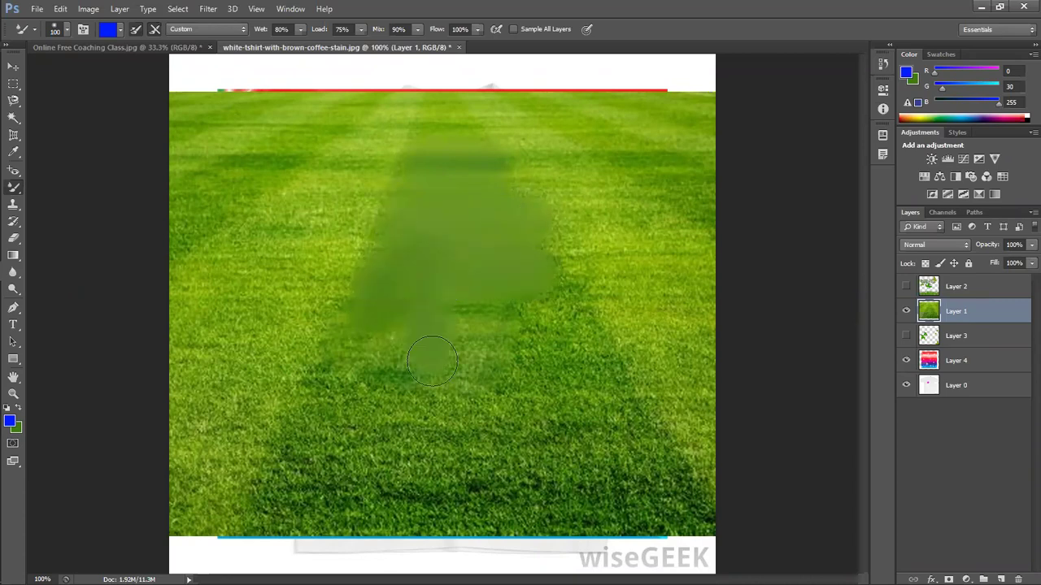
right_click(12, 188)
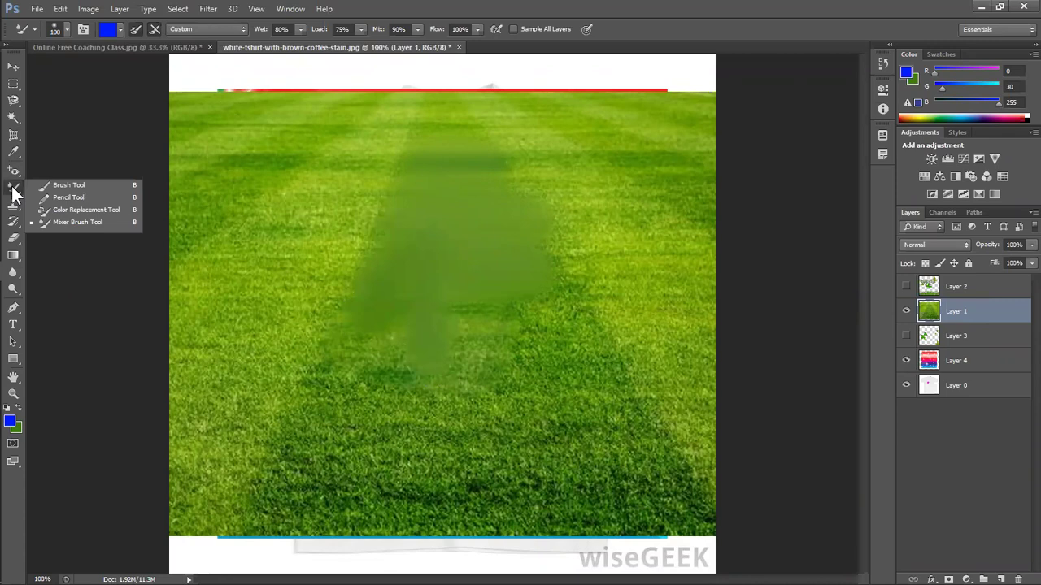
click(76, 224)
mouse_move(307, 213)
mouse_down()
mouse_move(241, 372)
mouse_move(291, 234)
mouse_move(205, 308)
mouse_up()
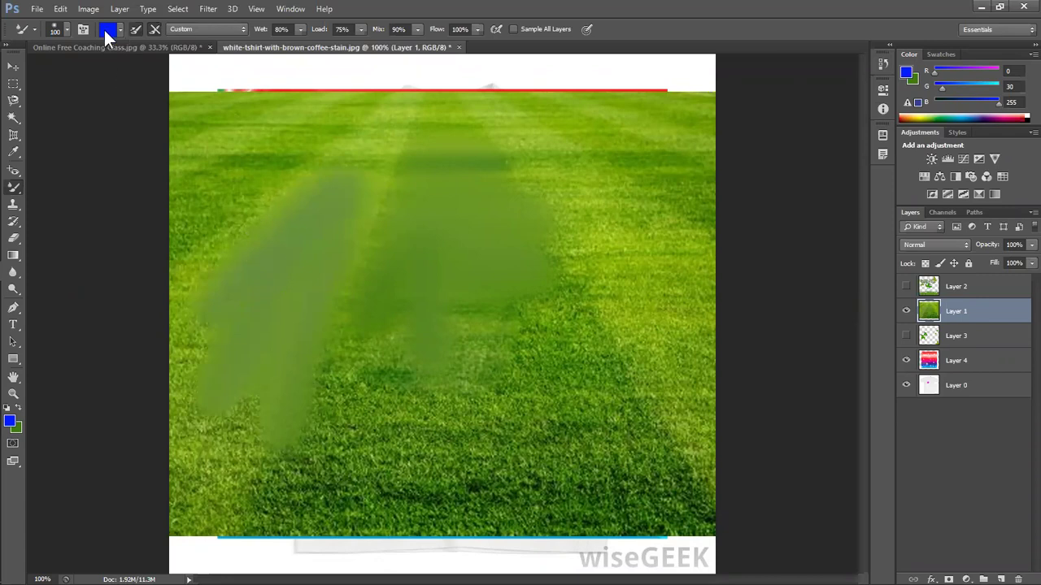
click(882, 63)
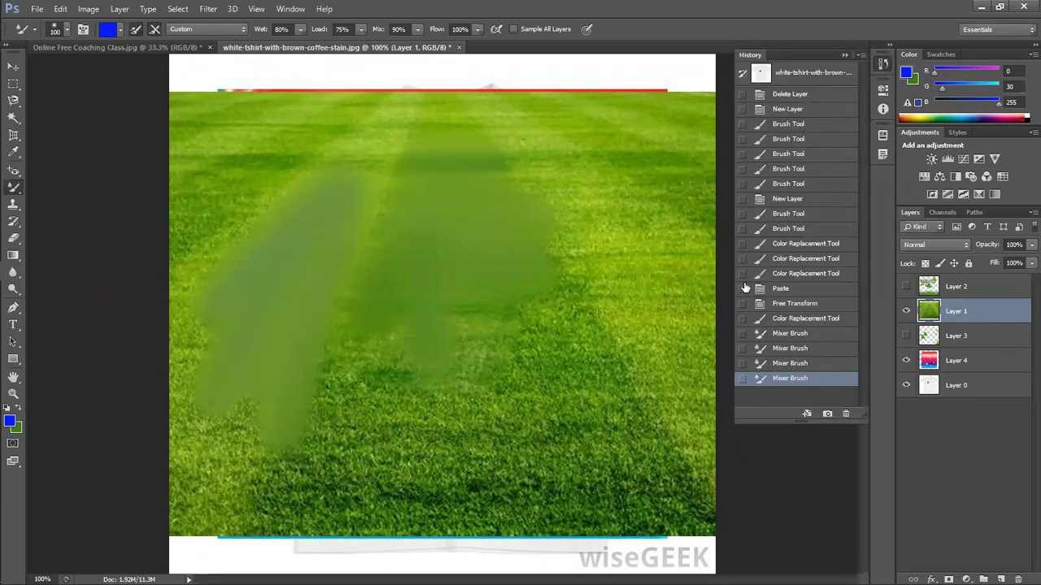
- Revert to the last Color Replacement state in History, pick Clone Stamp, and minimize Photoshop
click(805, 319)
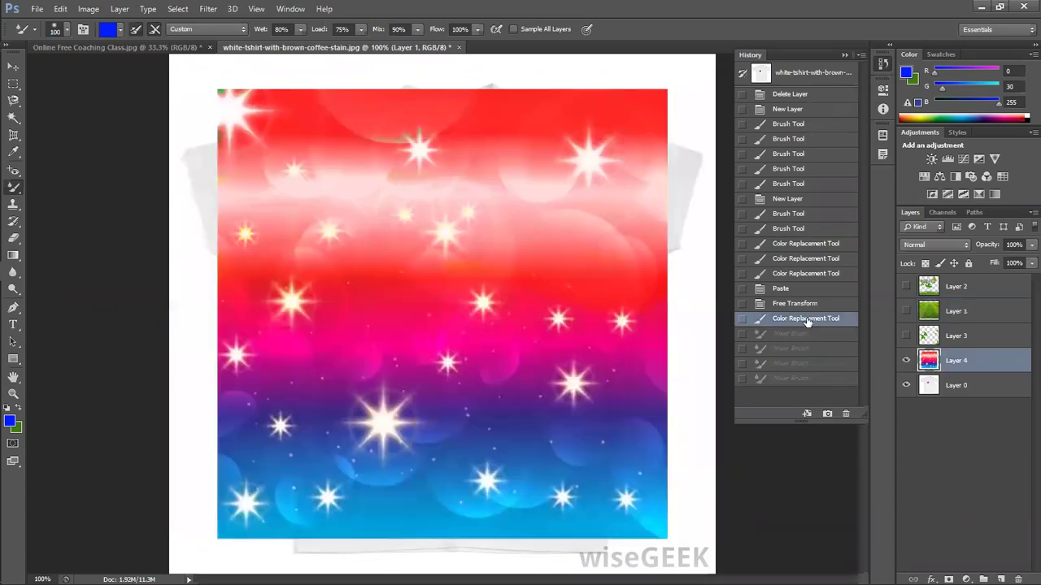
click(844, 55)
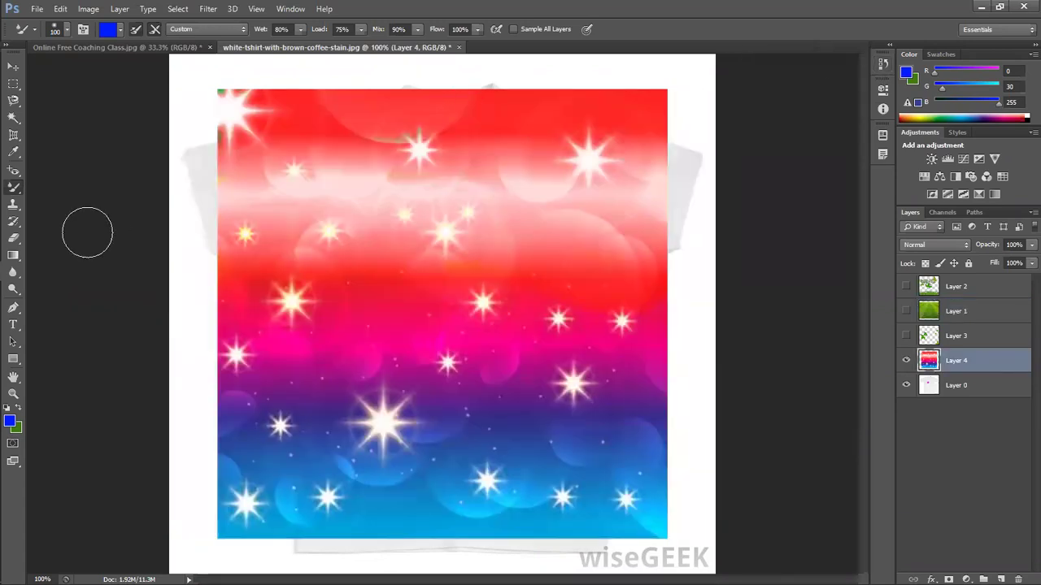
click(16, 205)
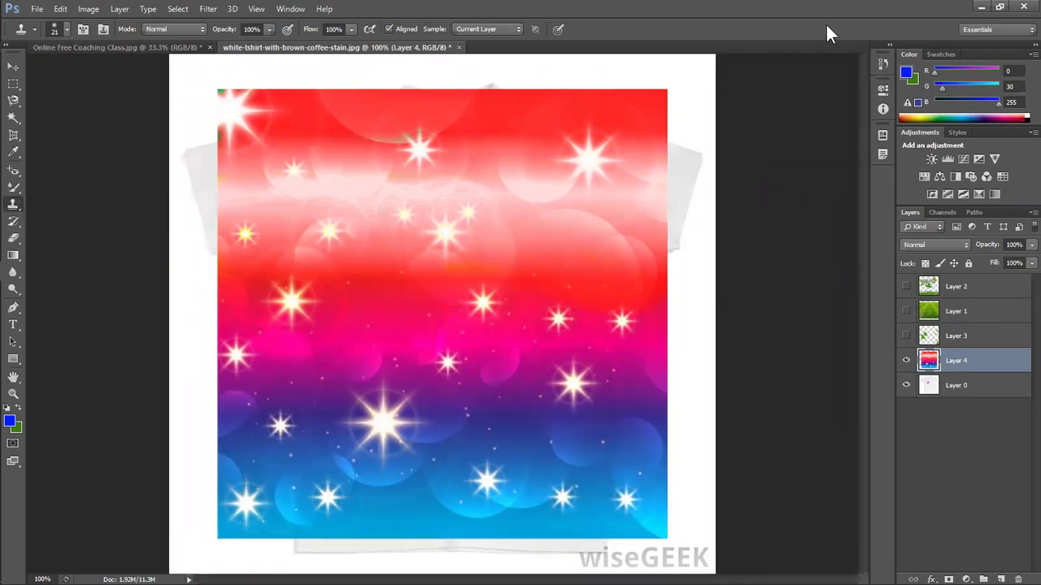
click(981, 6)
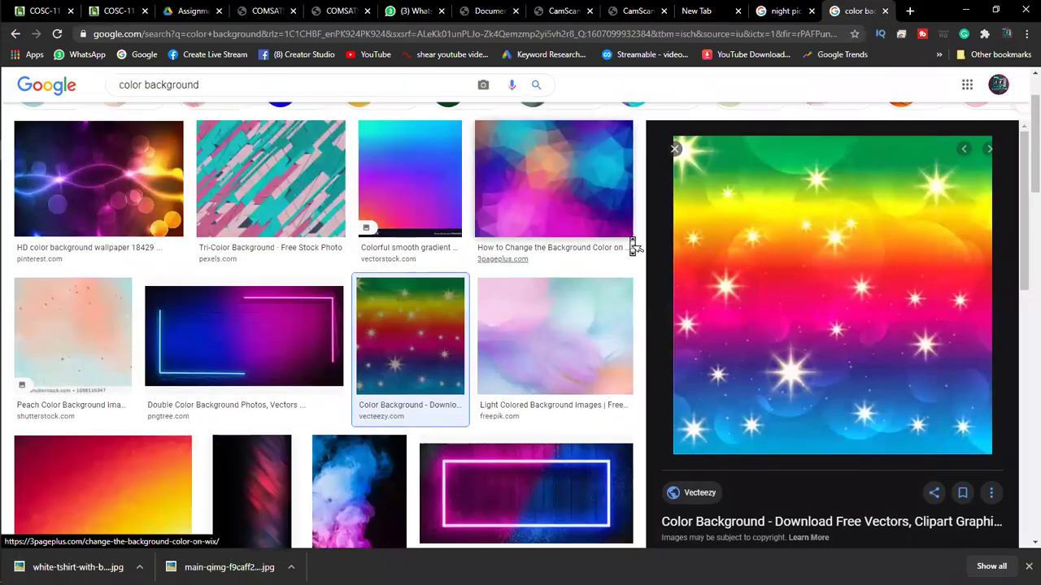
- Search Google Images for 'vecteor photo', which Google corrects to 'vector photo'
scroll(631, 246, up, 3)
double_click(278, 93)
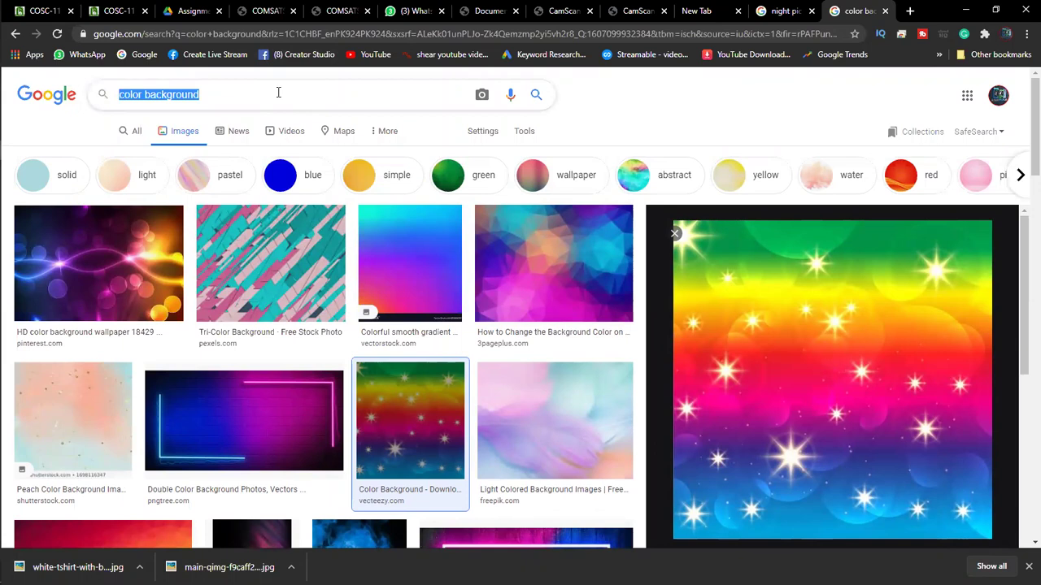
text(vecteo)
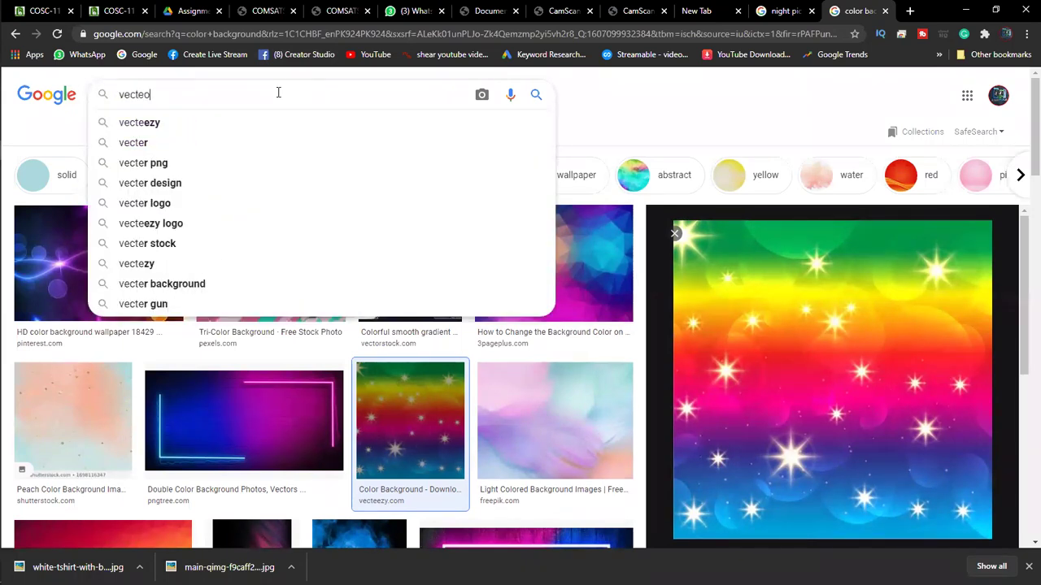
text(r photo)
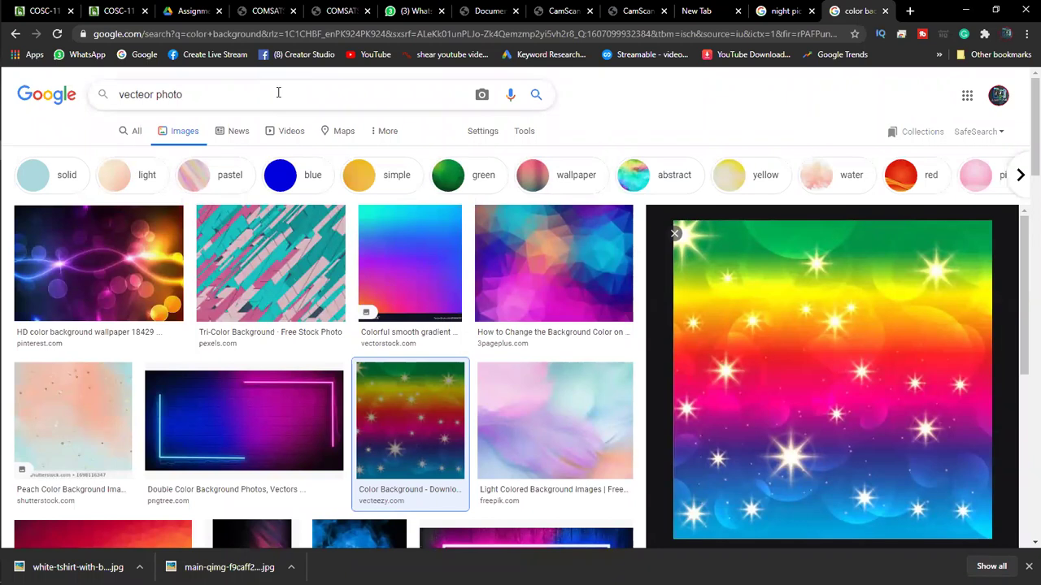
key(Return)
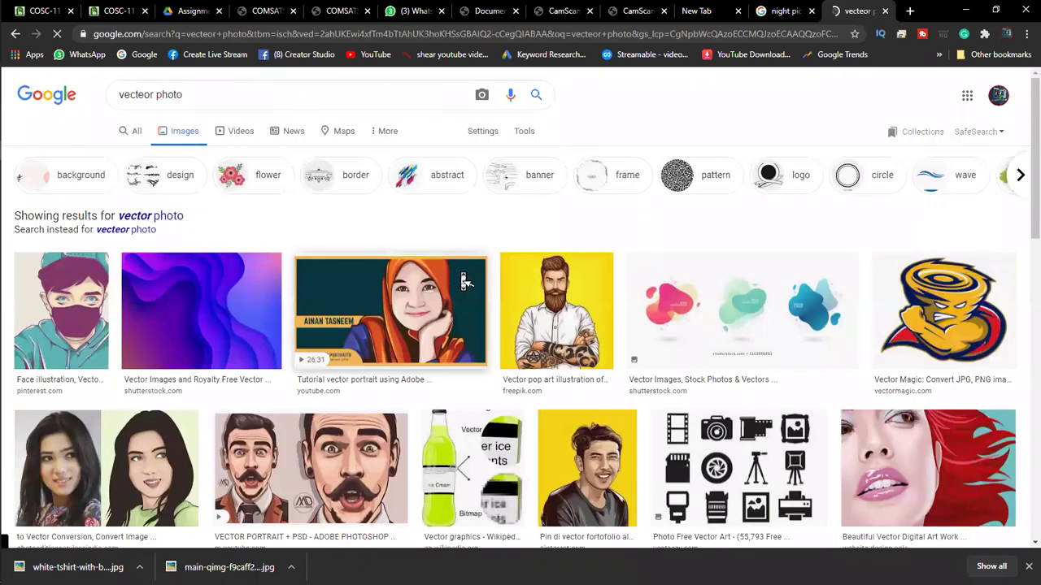
- Browse through the vector photo image results, then minimize Chrome to the desktop
scroll(464, 282, down, 4)
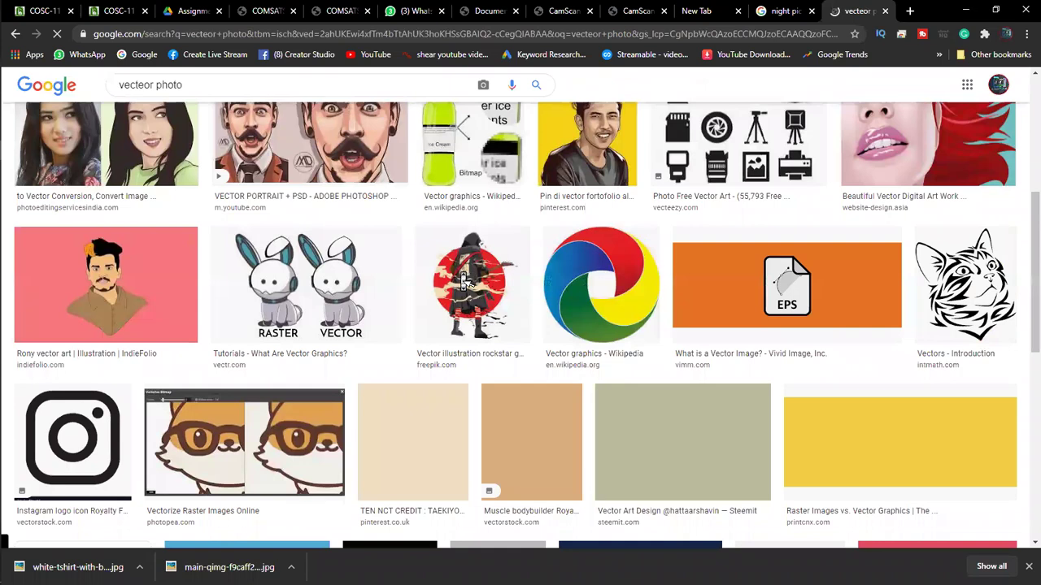
scroll(464, 282, down, 2)
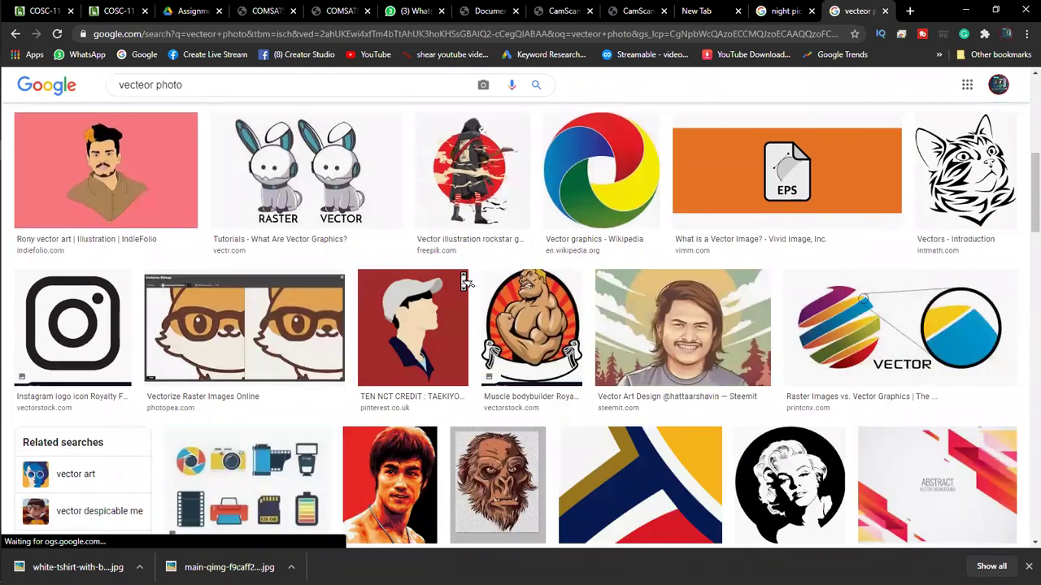
scroll(464, 281, down, 1)
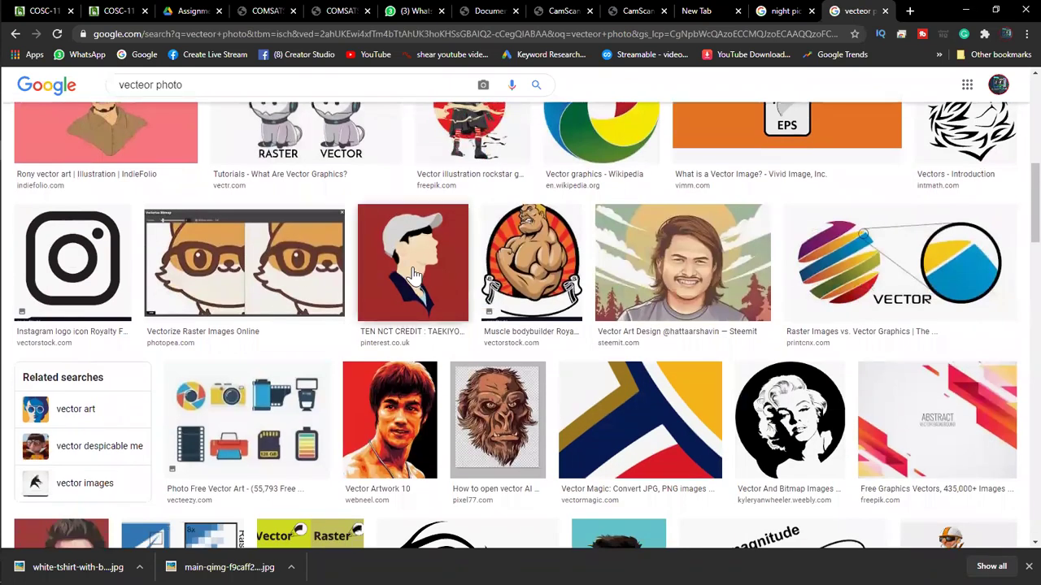
scroll(414, 275, down, 1)
scroll(415, 274, down, 2)
scroll(414, 275, down, 1)
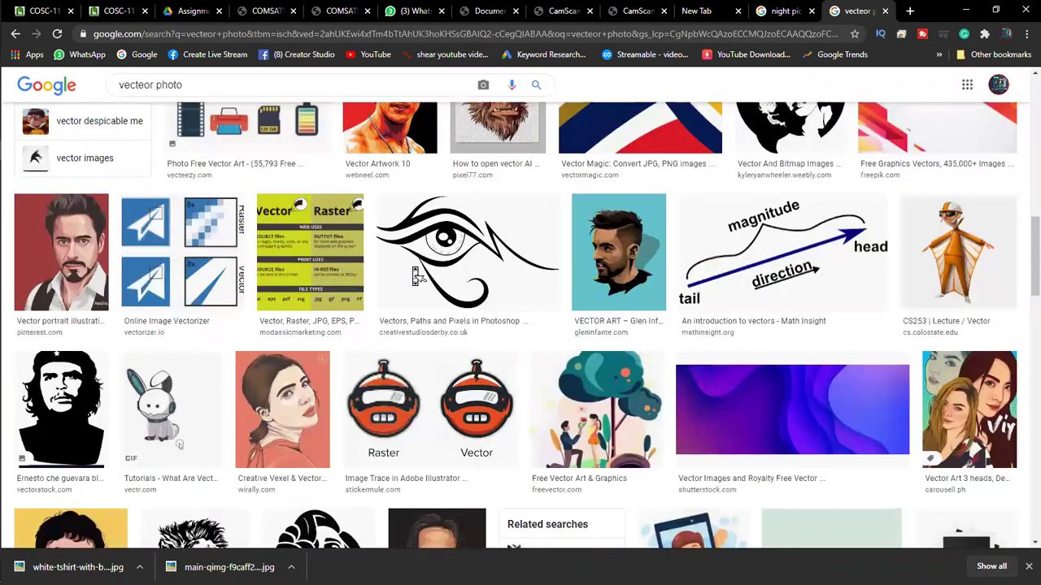
scroll(417, 276, down, 1)
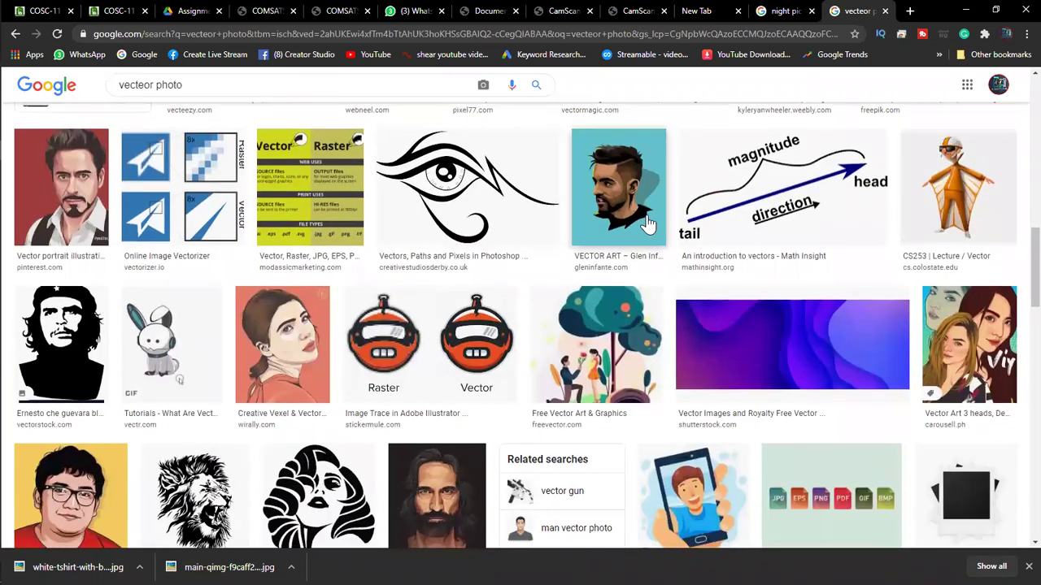
scroll(691, 260, down, 3)
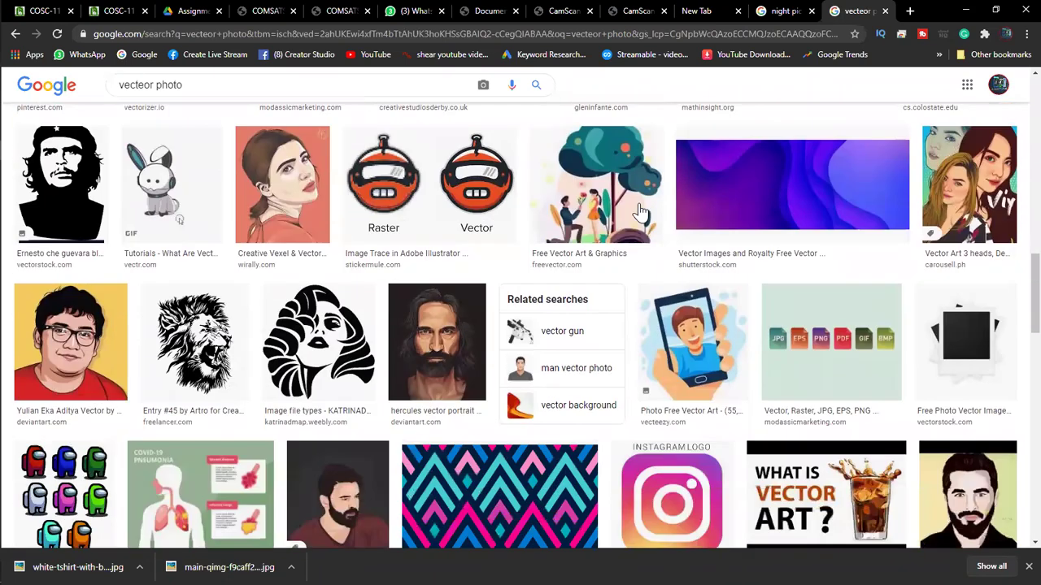
scroll(745, 307, up, 5)
scroll(748, 300, up, 5)
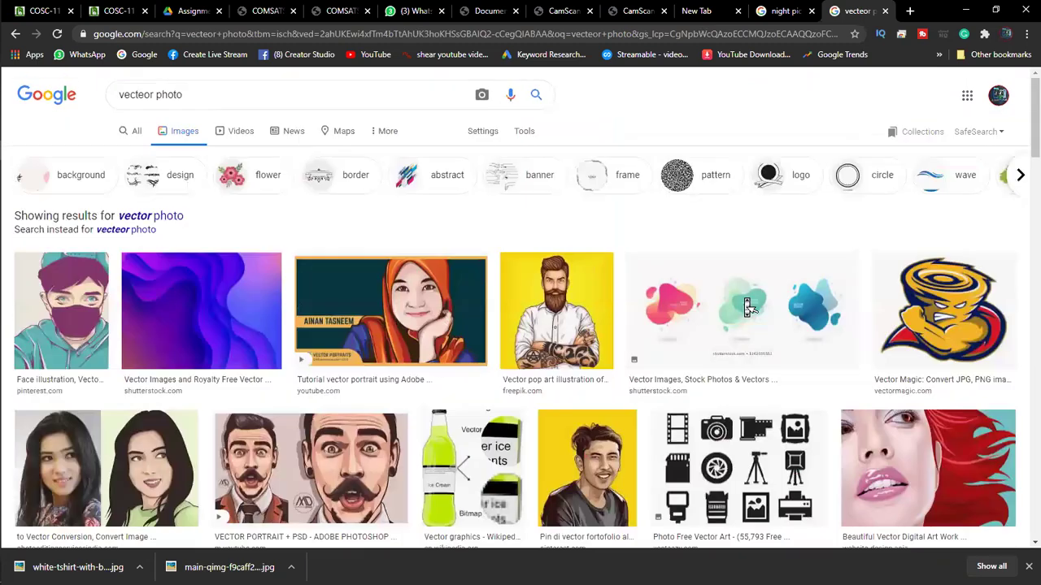
scroll(764, 288, down, 2)
scroll(769, 286, up, 1)
scroll(768, 286, up, 2)
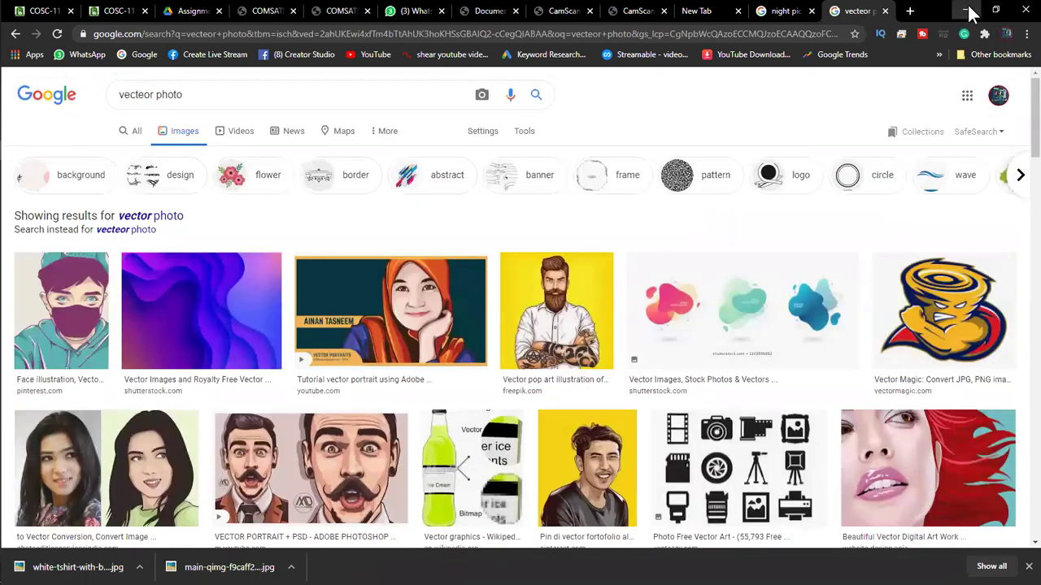
click(967, 11)
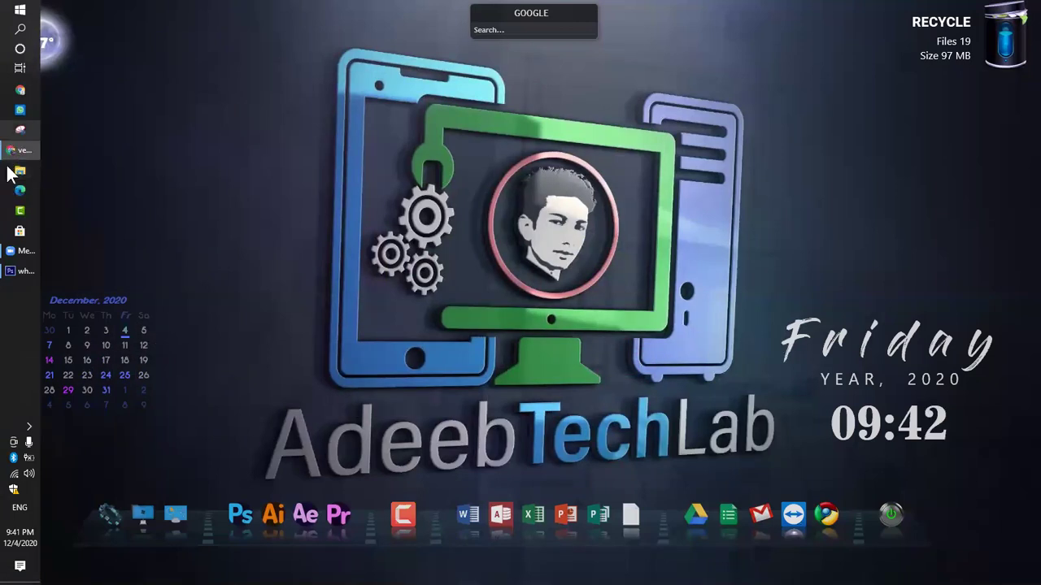
- Return to the t-shirt document and show the brush variants, including Color Replacement
click(12, 275)
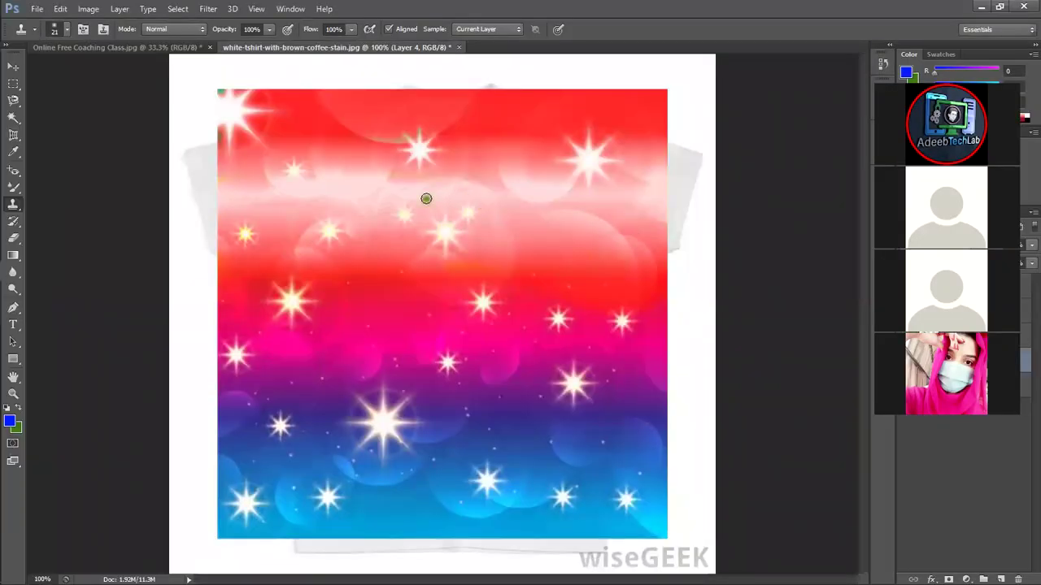
click(16, 192)
click(17, 173)
click(16, 188)
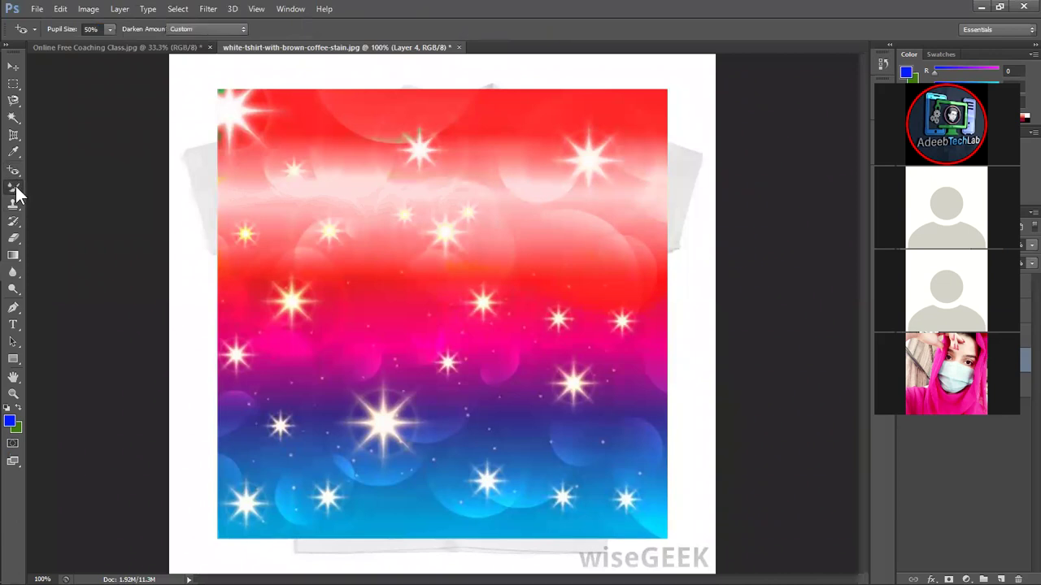
click(14, 172)
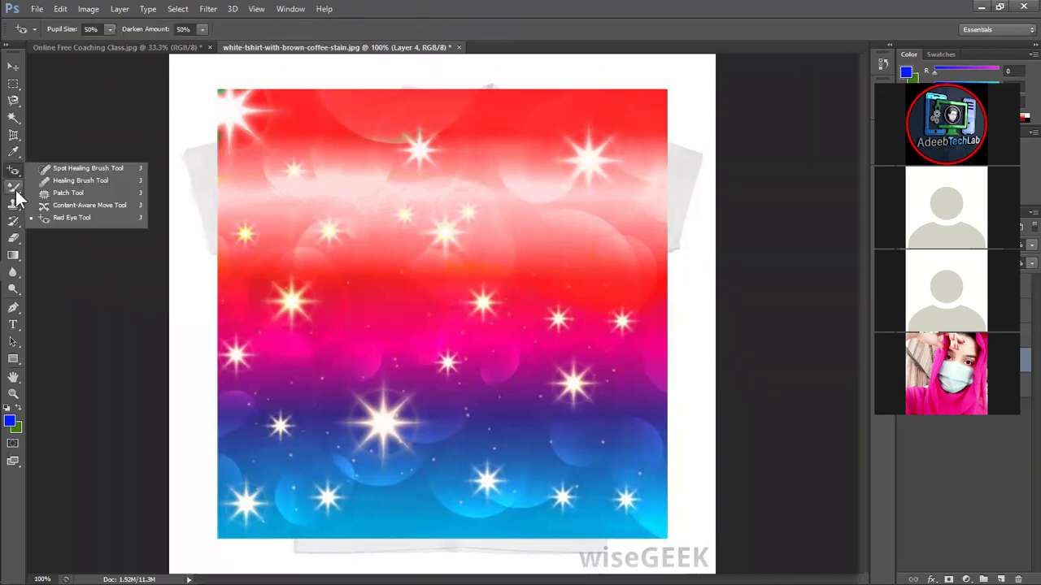
click(13, 193)
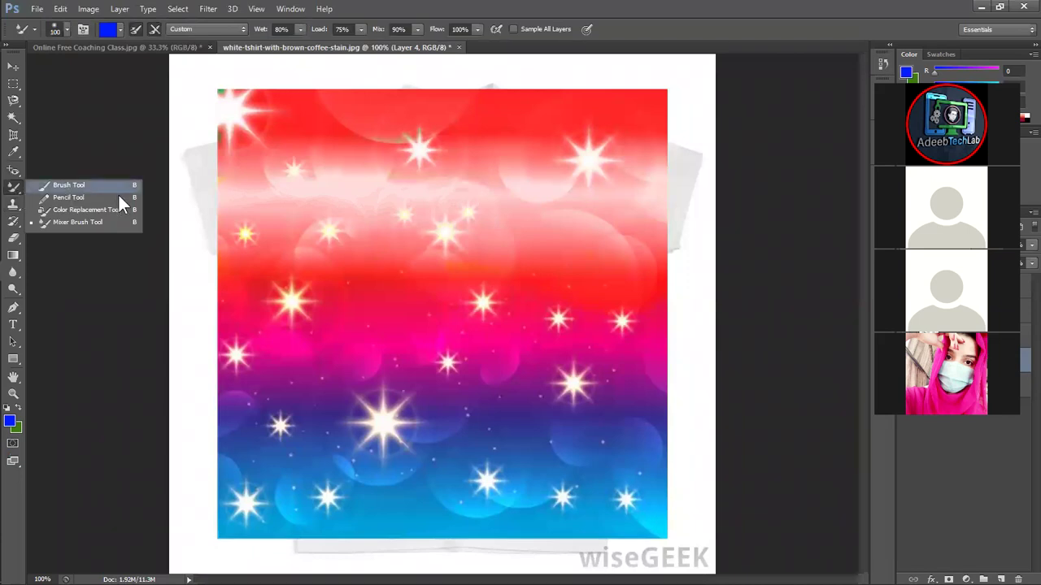